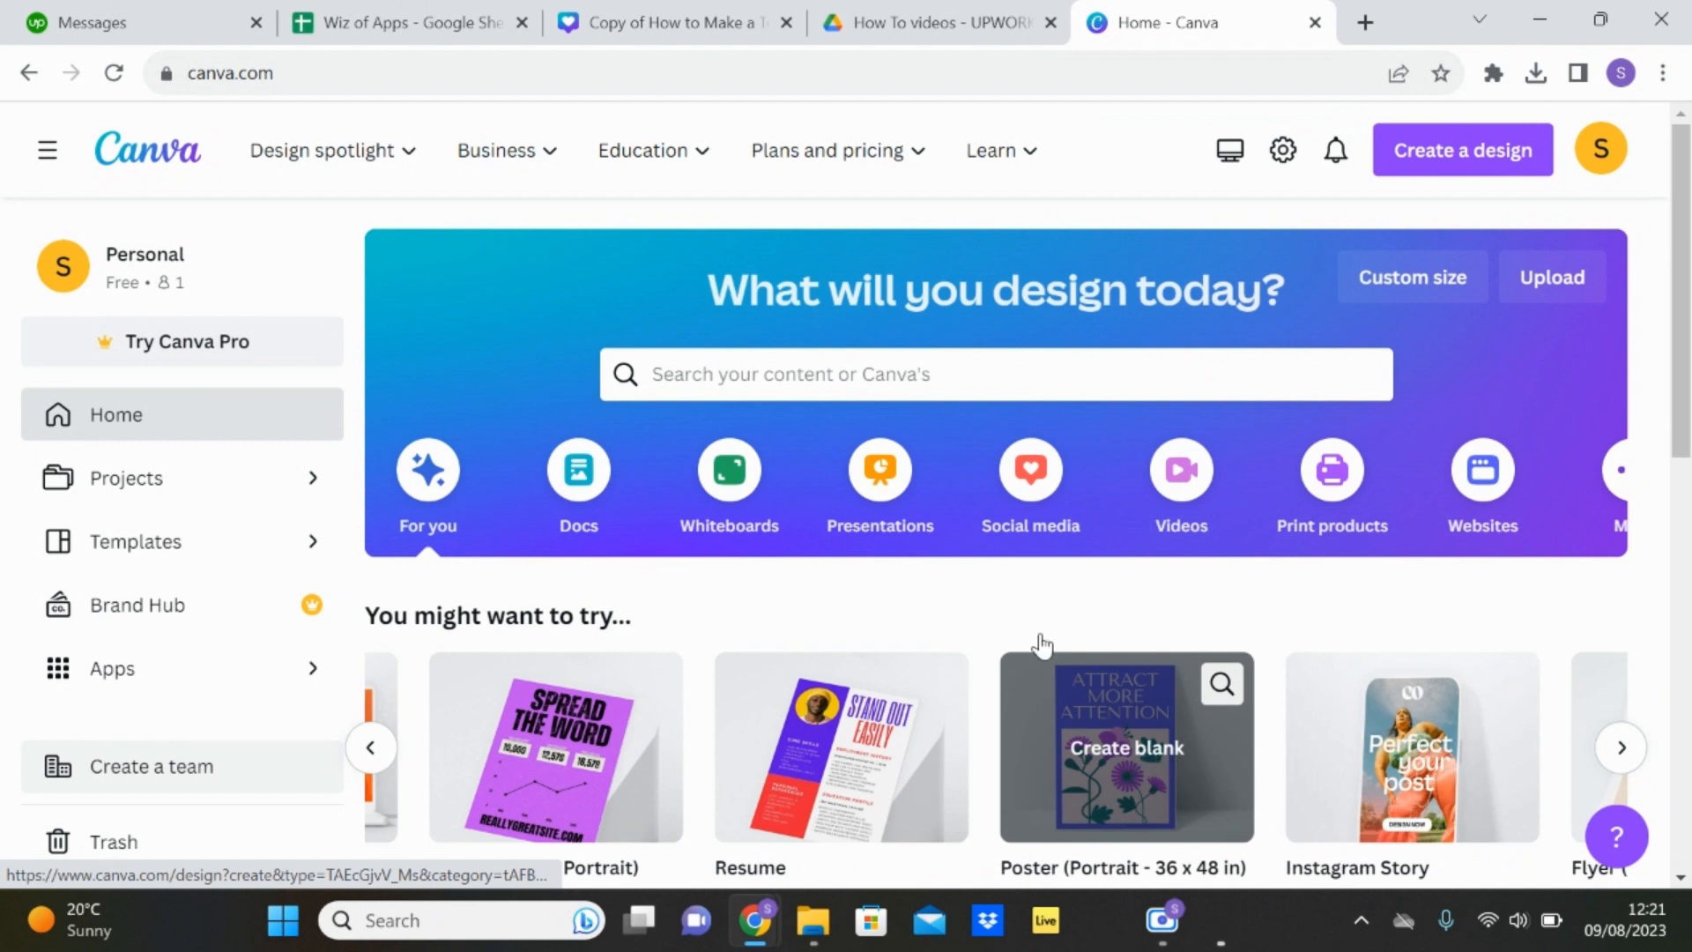
# - Search for "poster" and create a blank Double-Sided A3 Portrait poster design
pyautogui.click(847, 370)
pyautogui.write('poster')
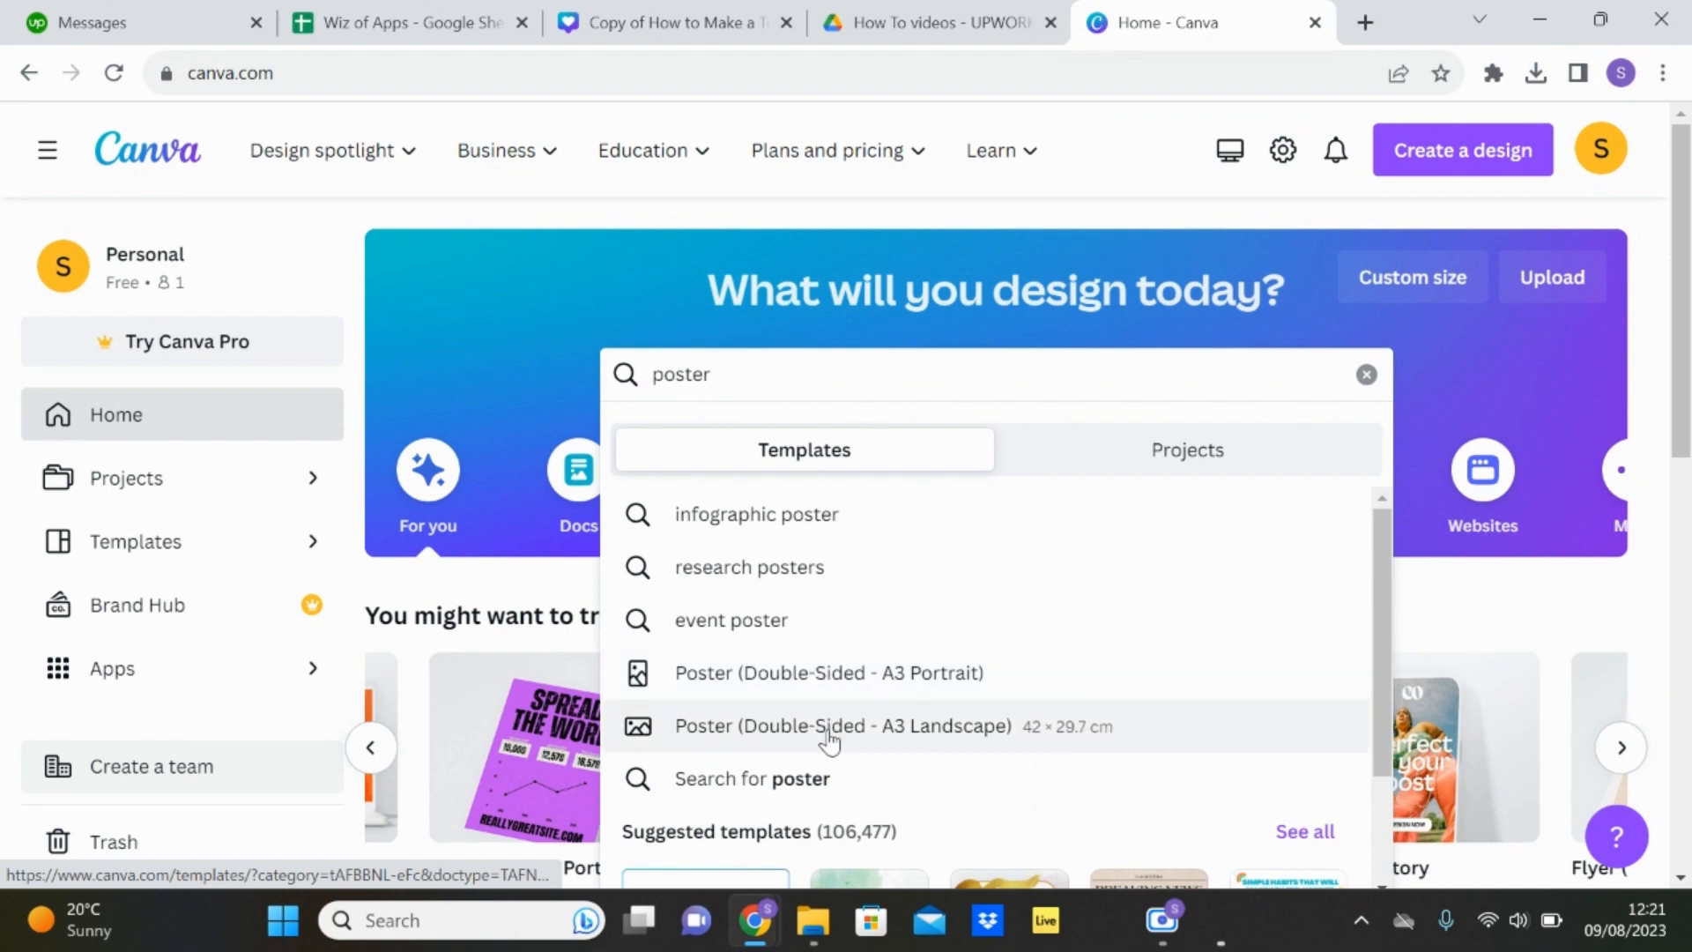
pyautogui.click(803, 679)
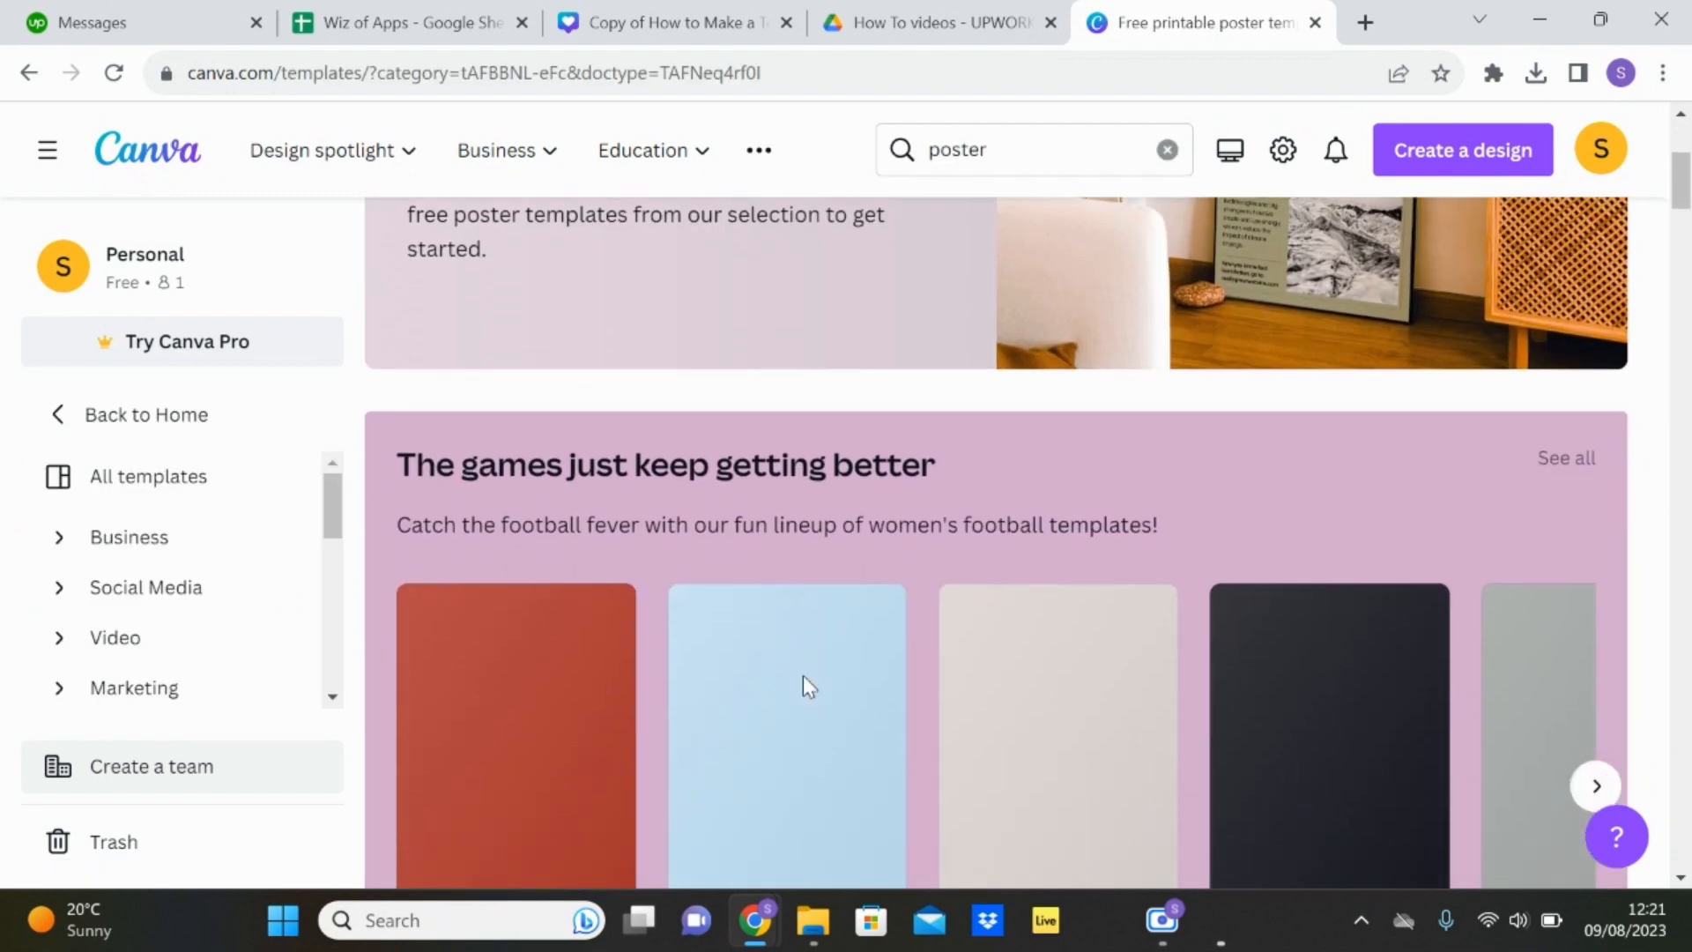
pyautogui.scroll(-6, 802, 675)
pyautogui.scroll(-2, 802, 675)
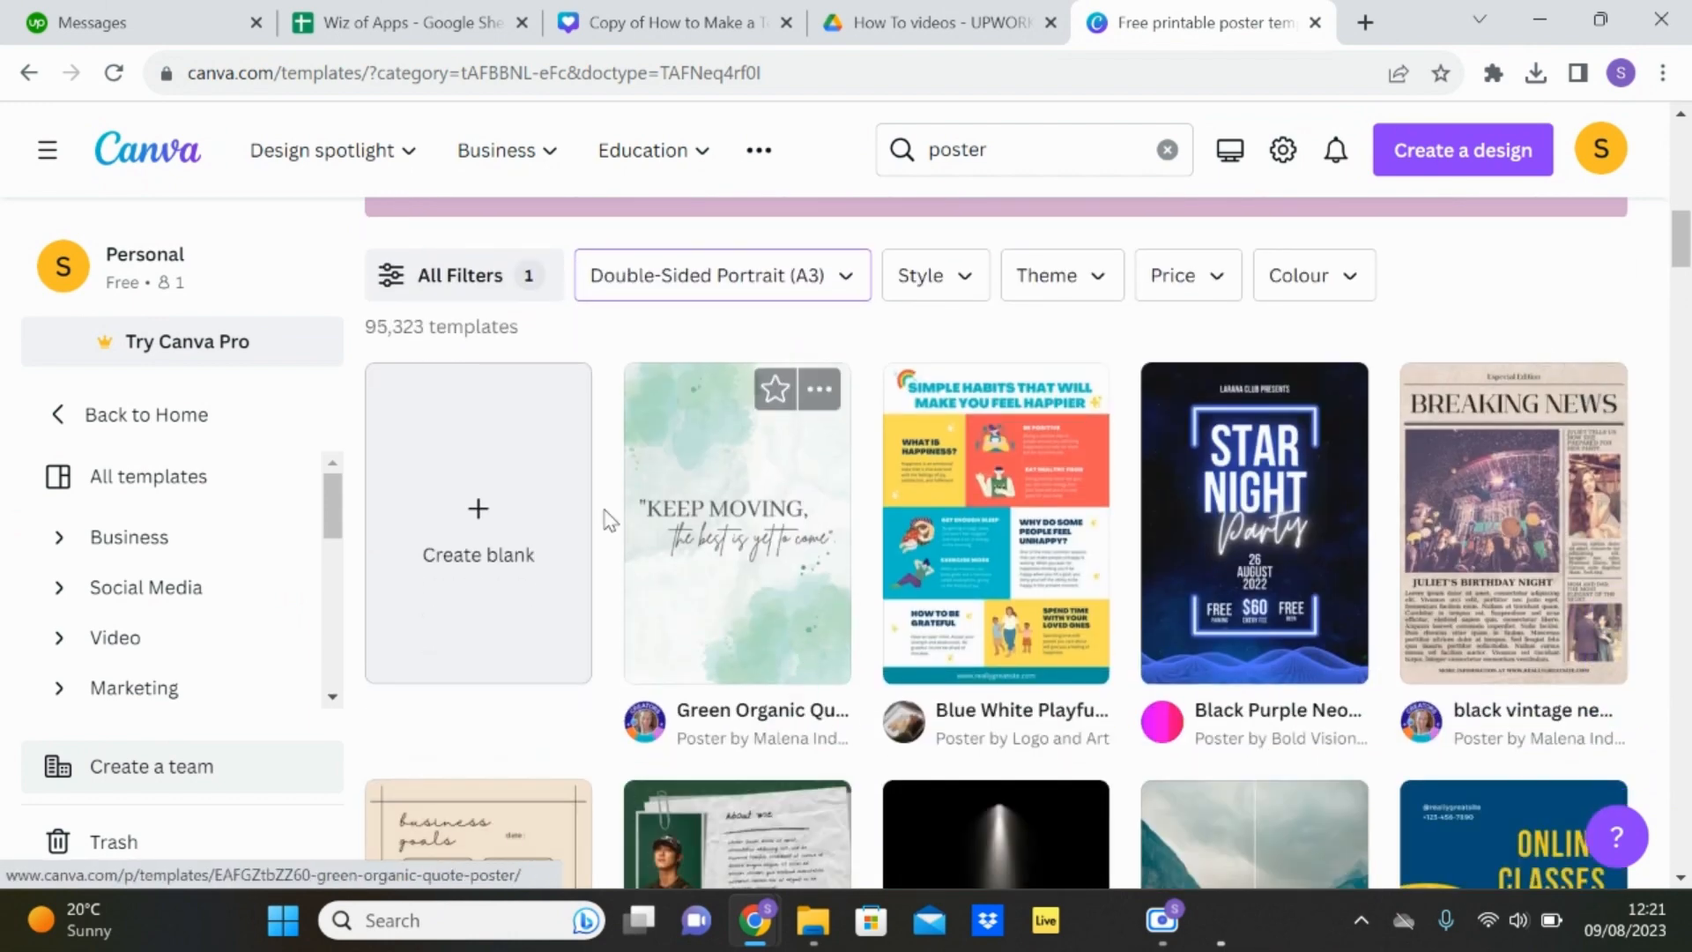
pyautogui.click(537, 523)
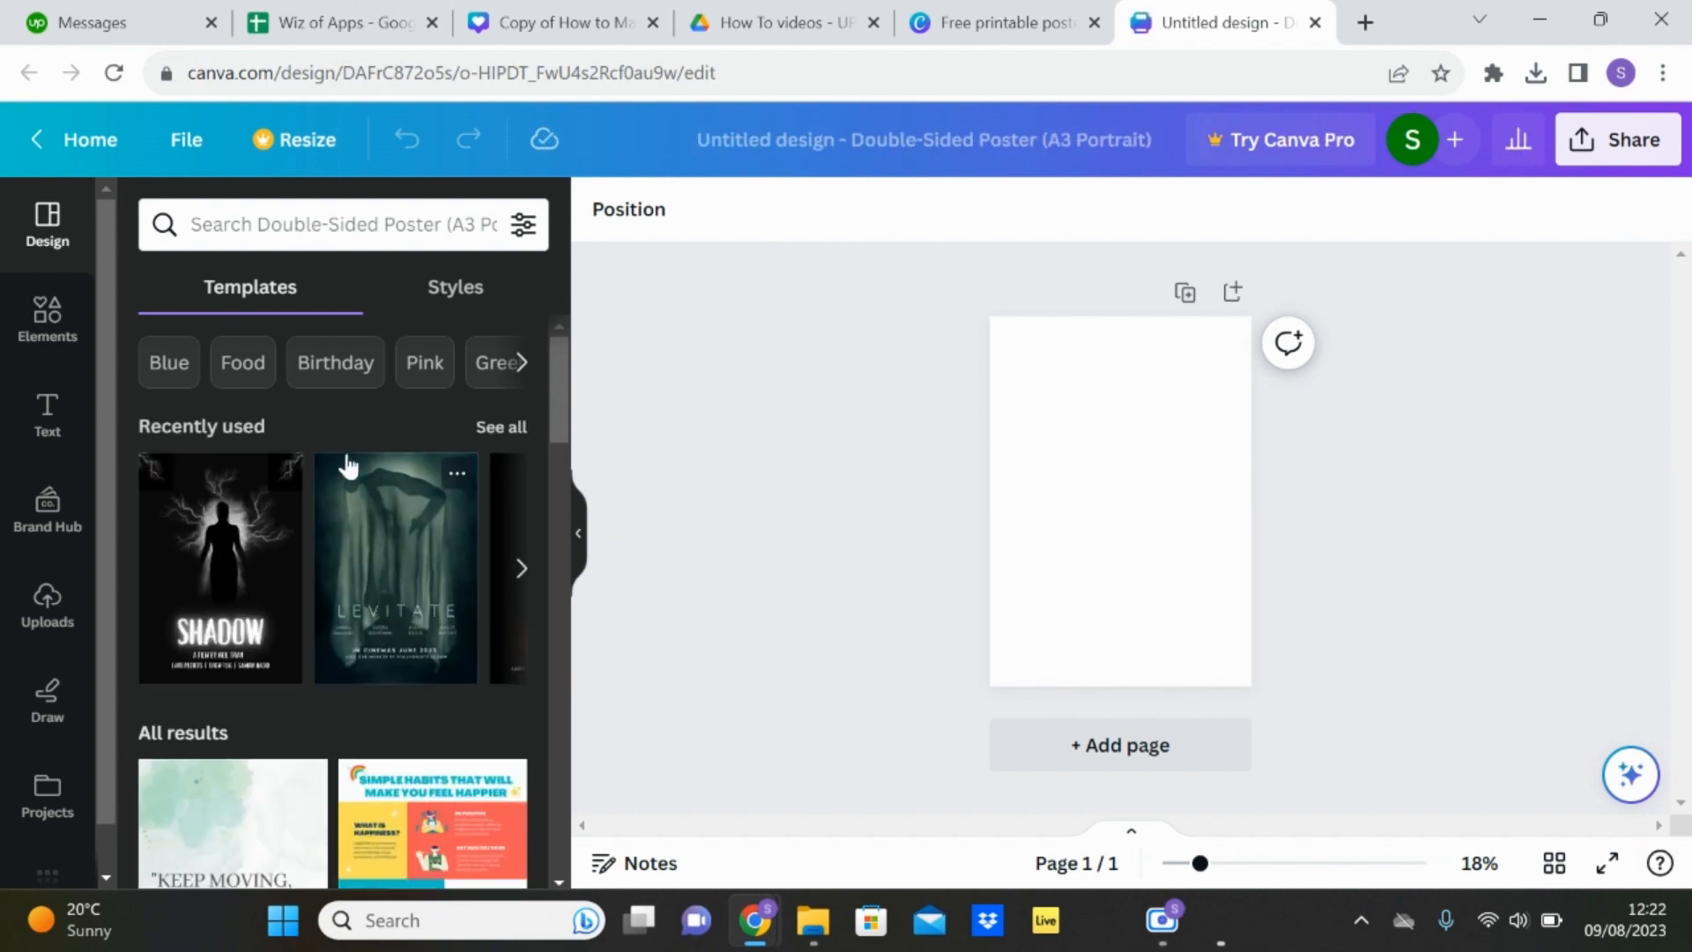
# - Search the double-sided poster templates for "travel"
pyautogui.scroll(-5, 344, 606)
pyautogui.scroll(-8, 344, 606)
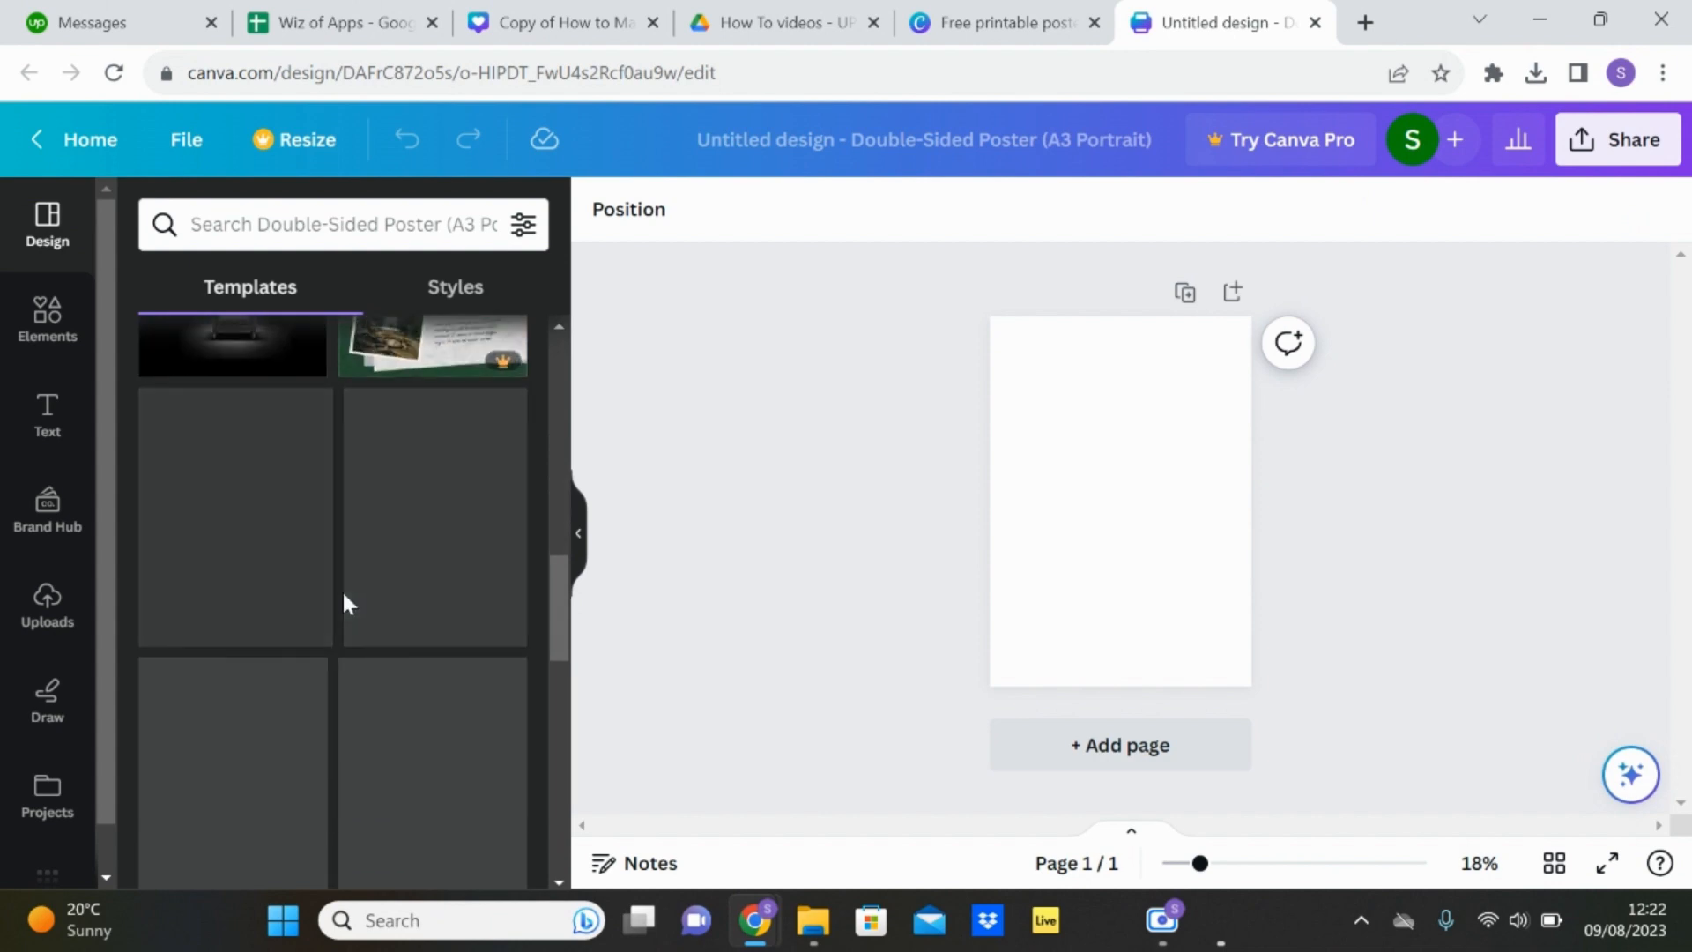
pyautogui.scroll(13, 344, 607)
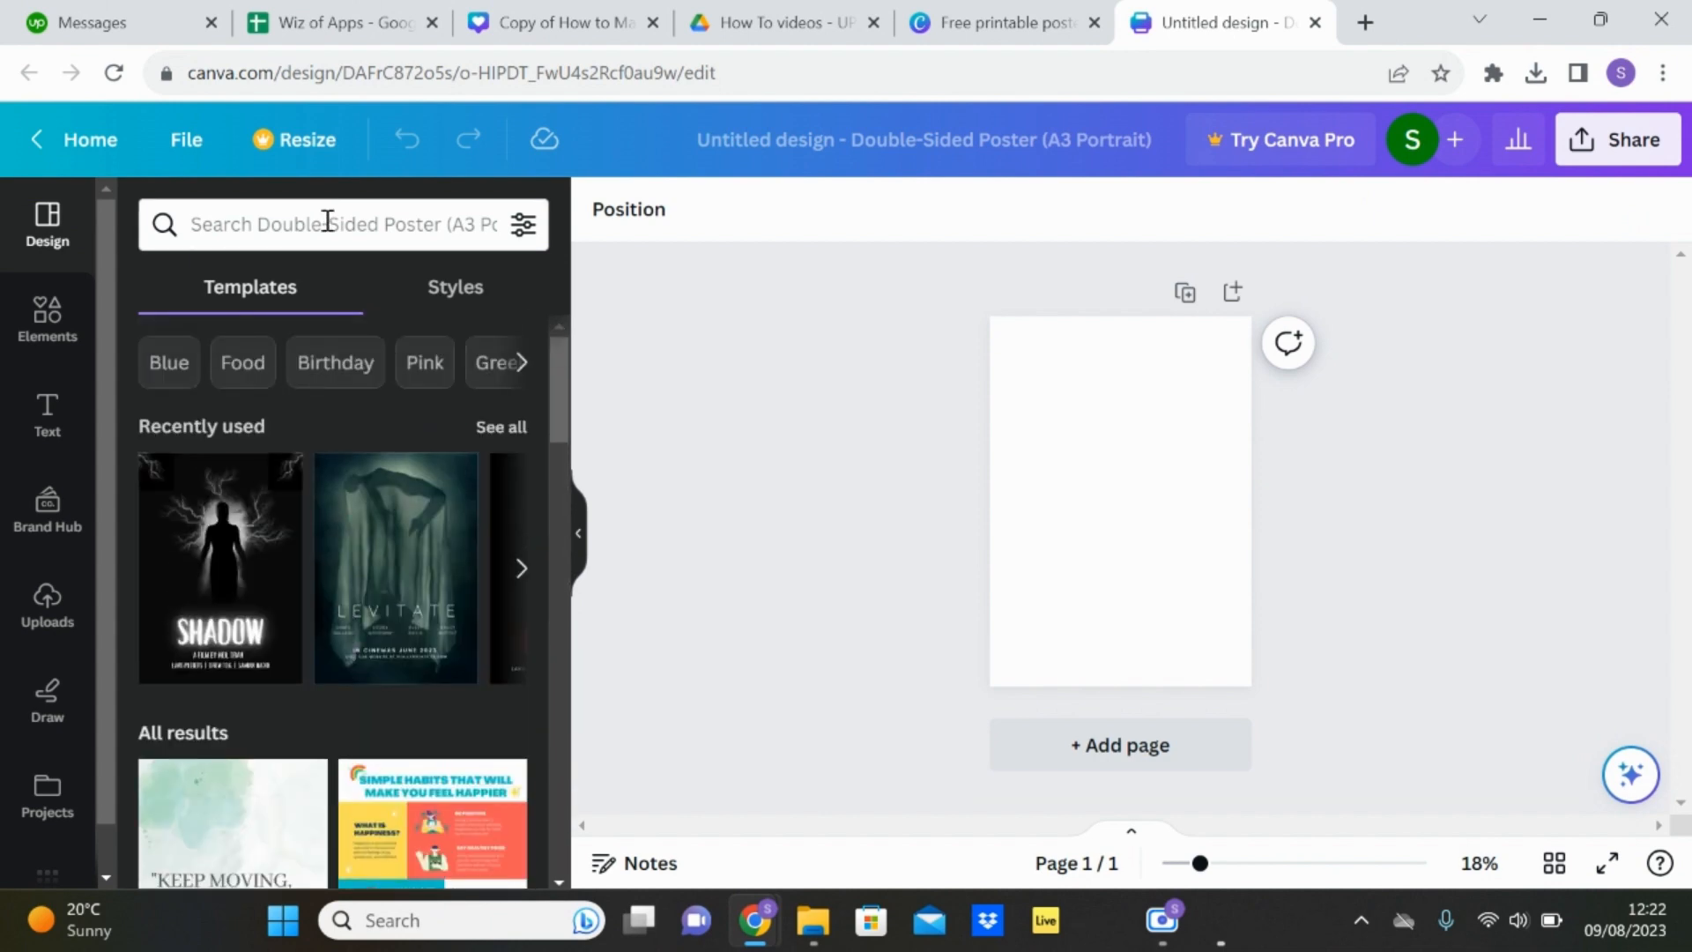
pyautogui.click(328, 221)
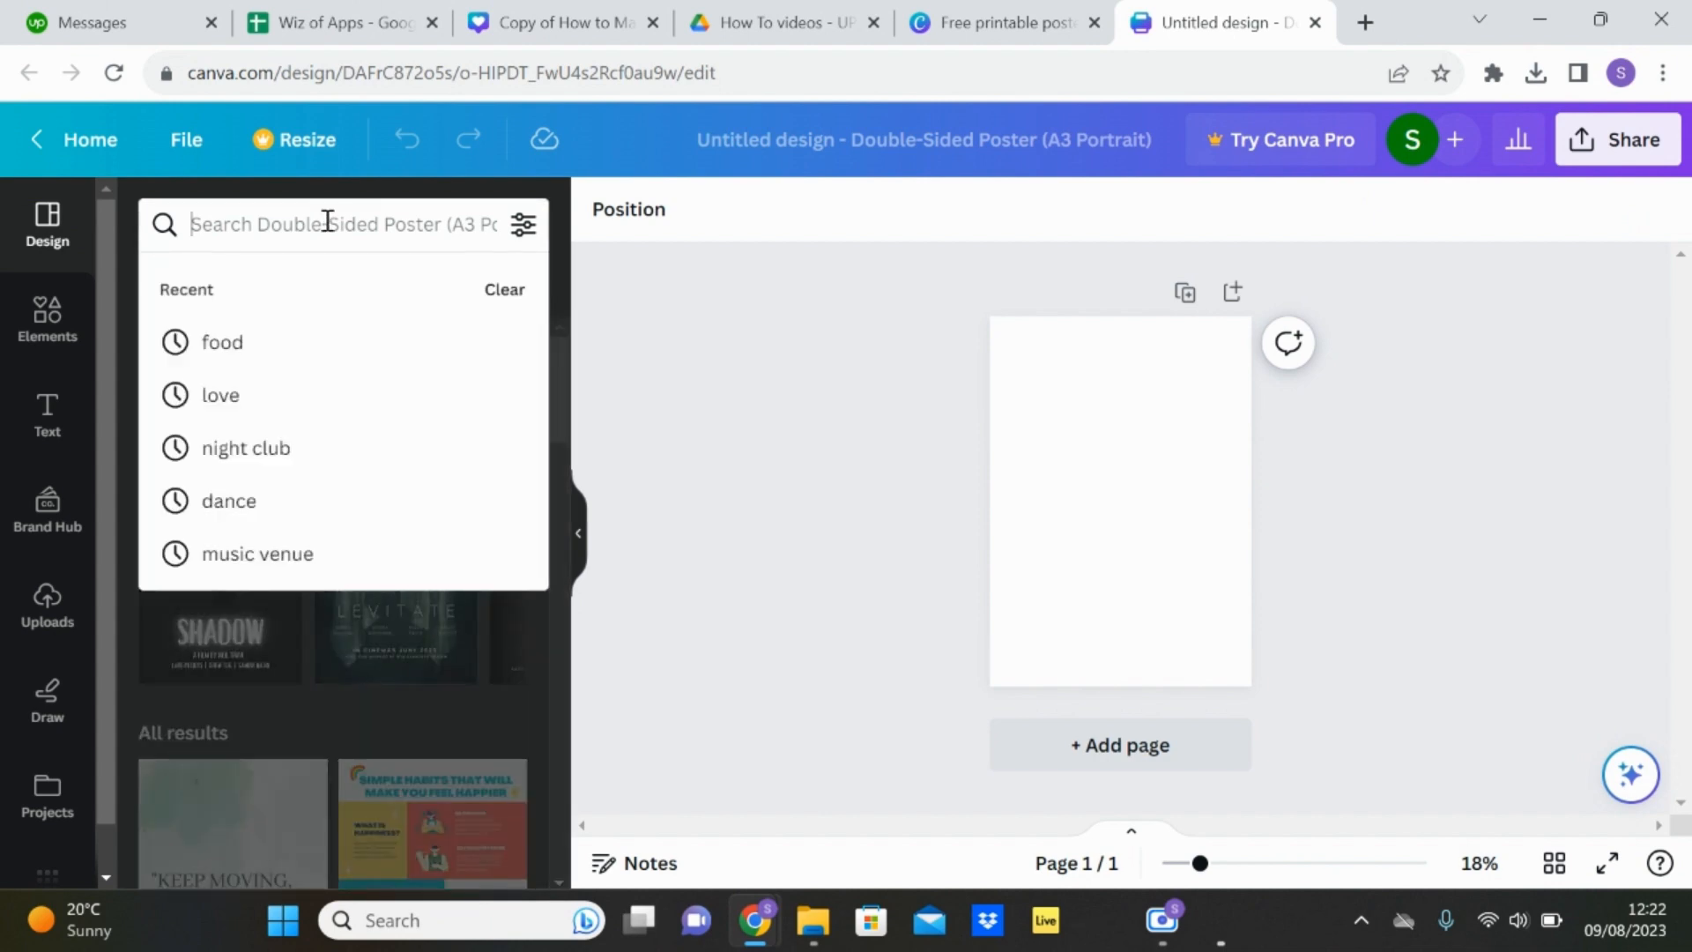
pyautogui.write('travel')
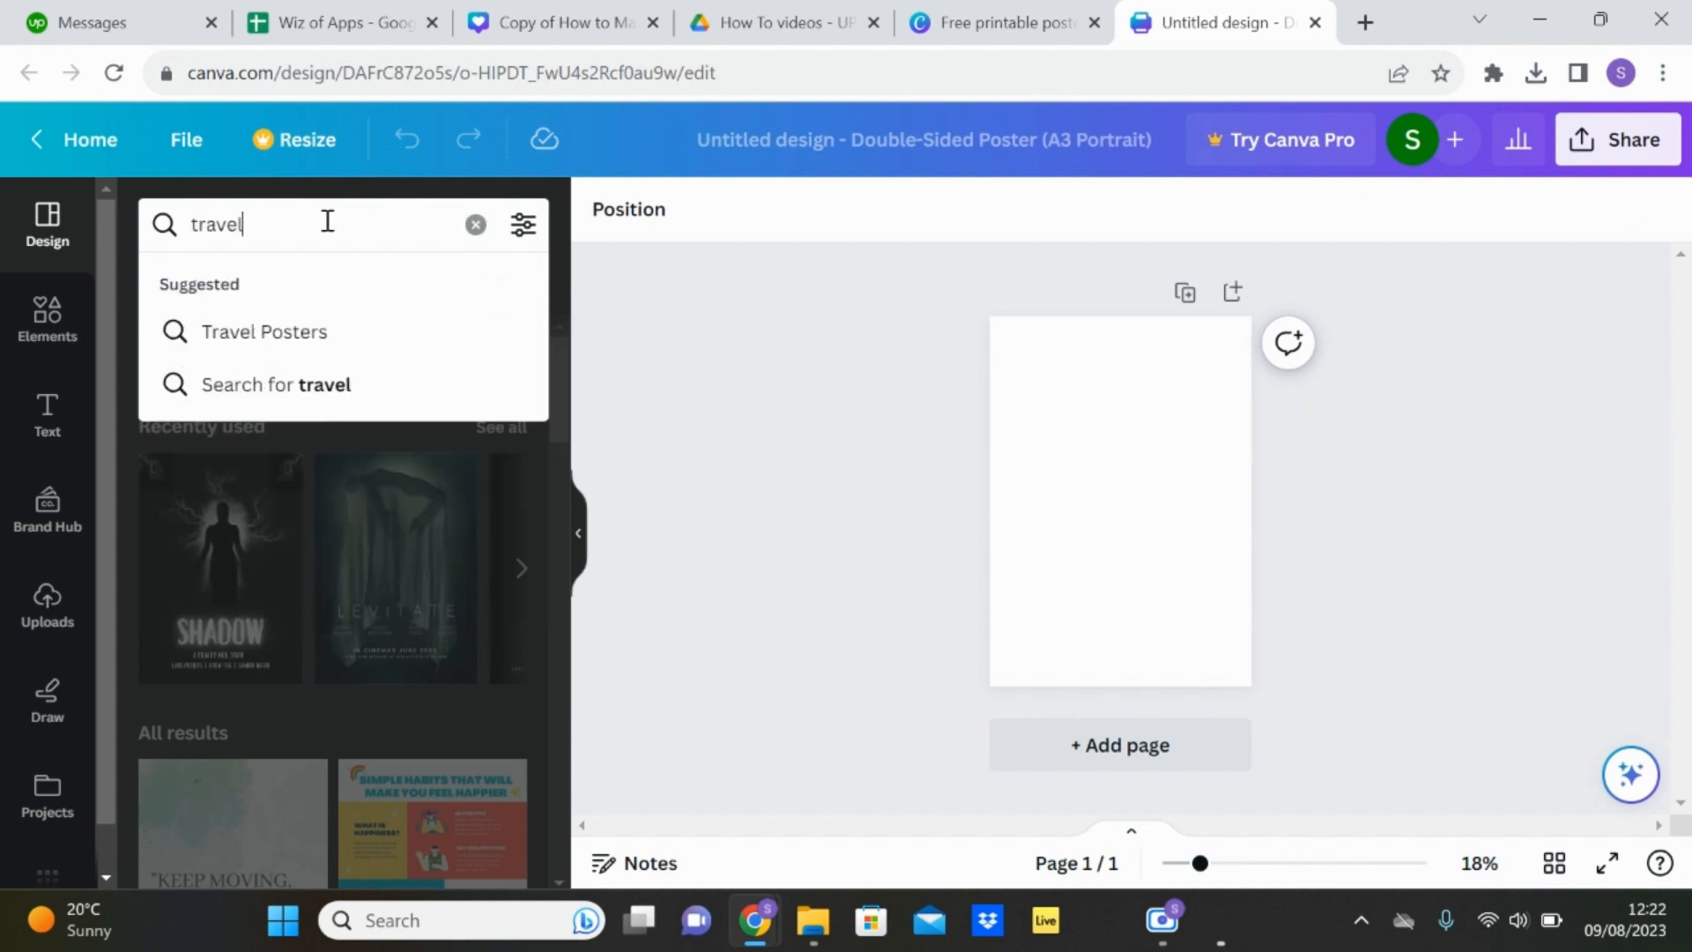
pyautogui.press('Return')
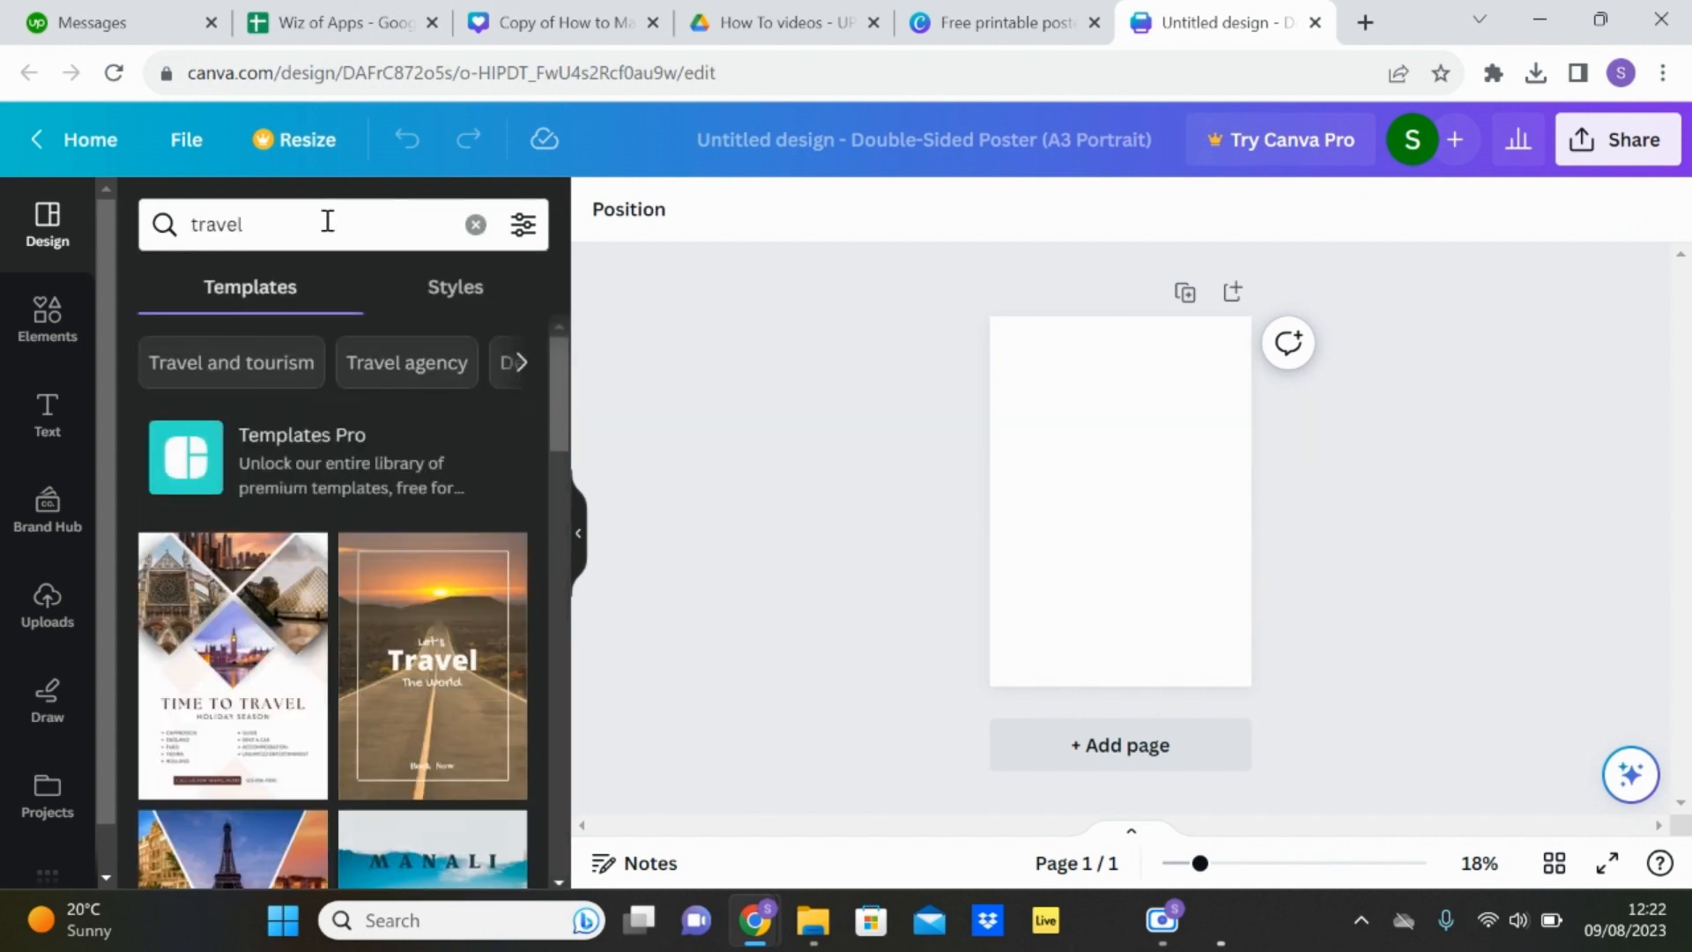
# - Apply the dark blue "Let's Travel" template with the curled page corner to the blank poster
pyautogui.scroll(-4, 361, 687)
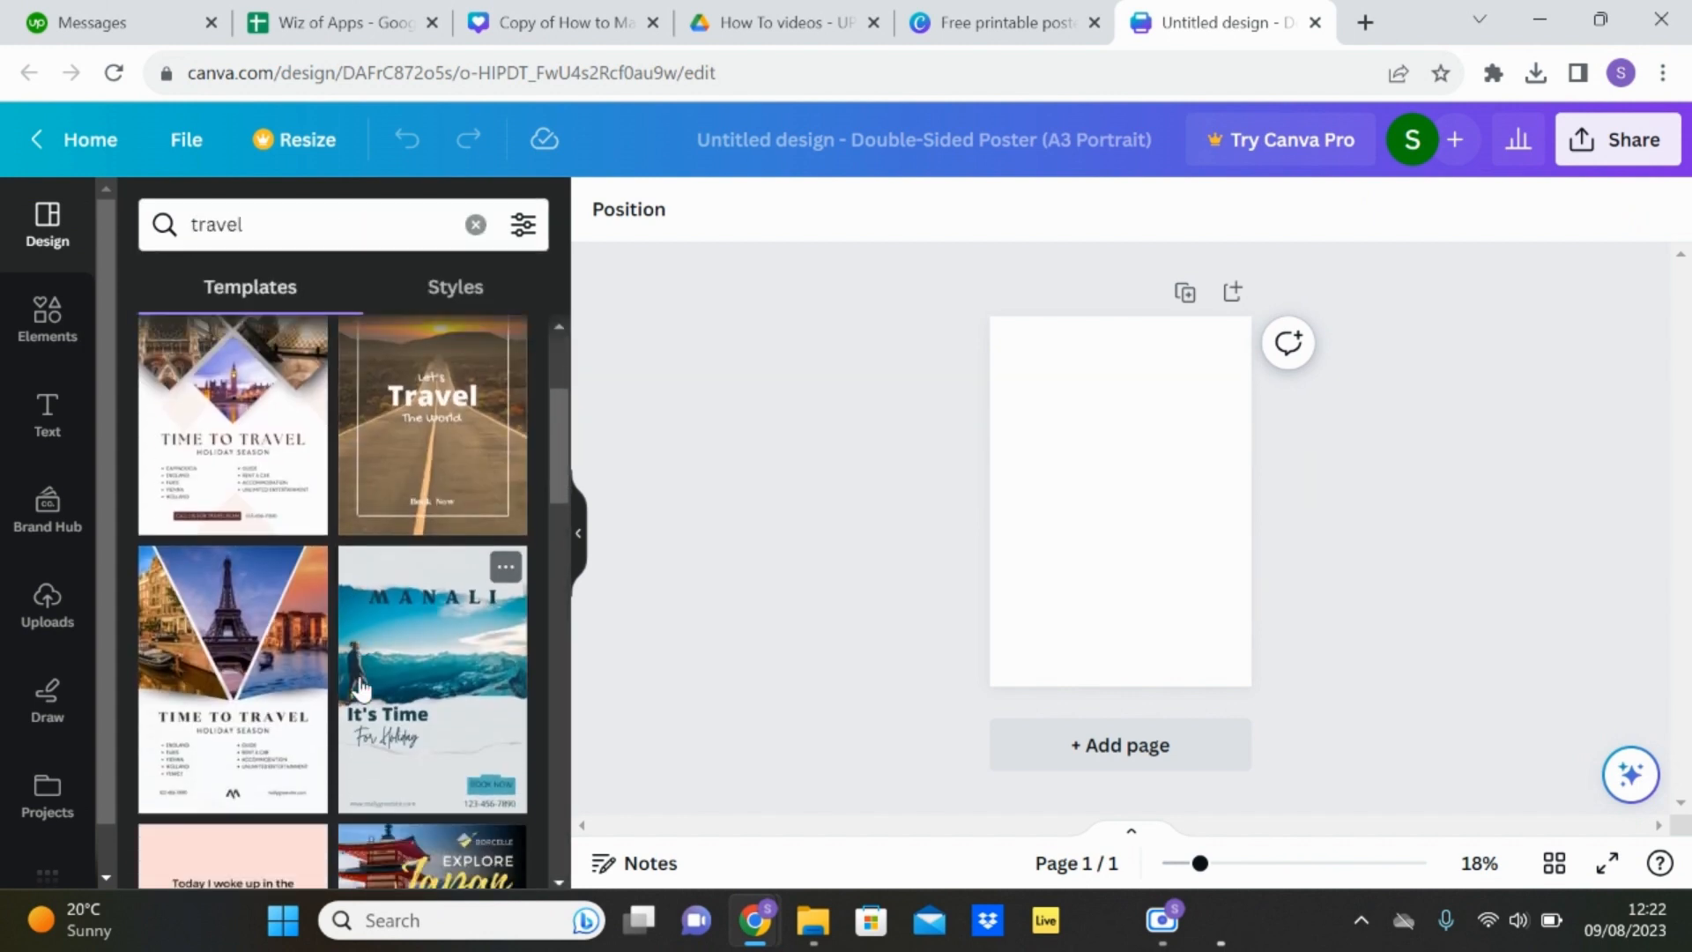
pyautogui.scroll(-5, 361, 688)
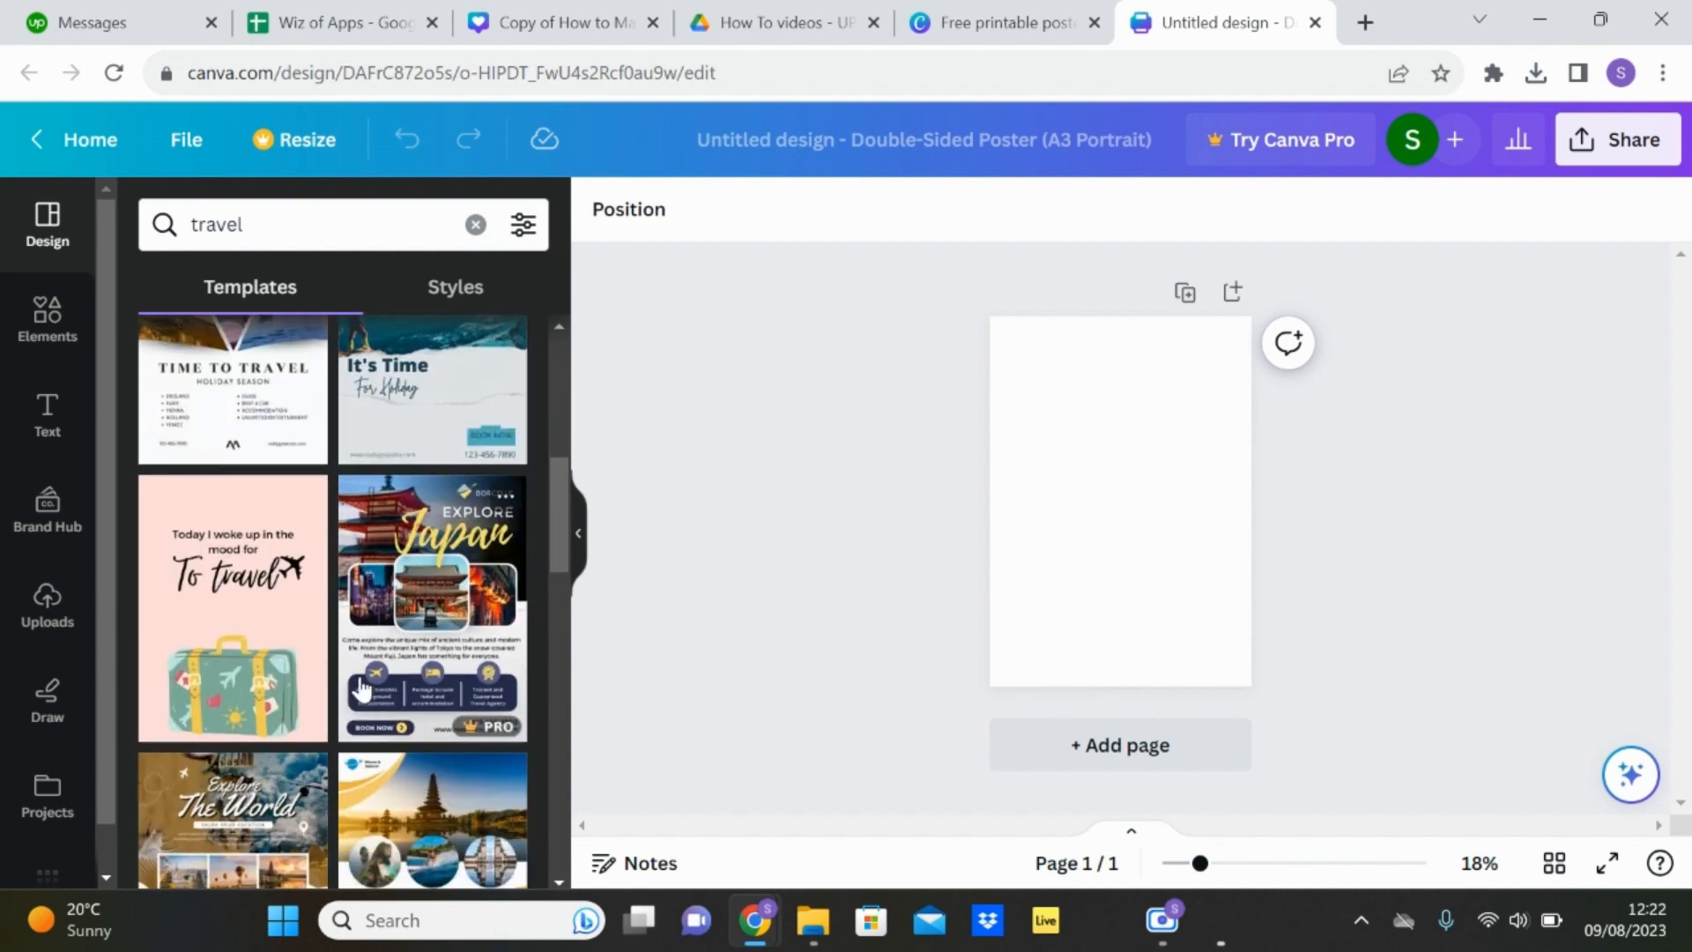
pyautogui.scroll(-7, 361, 687)
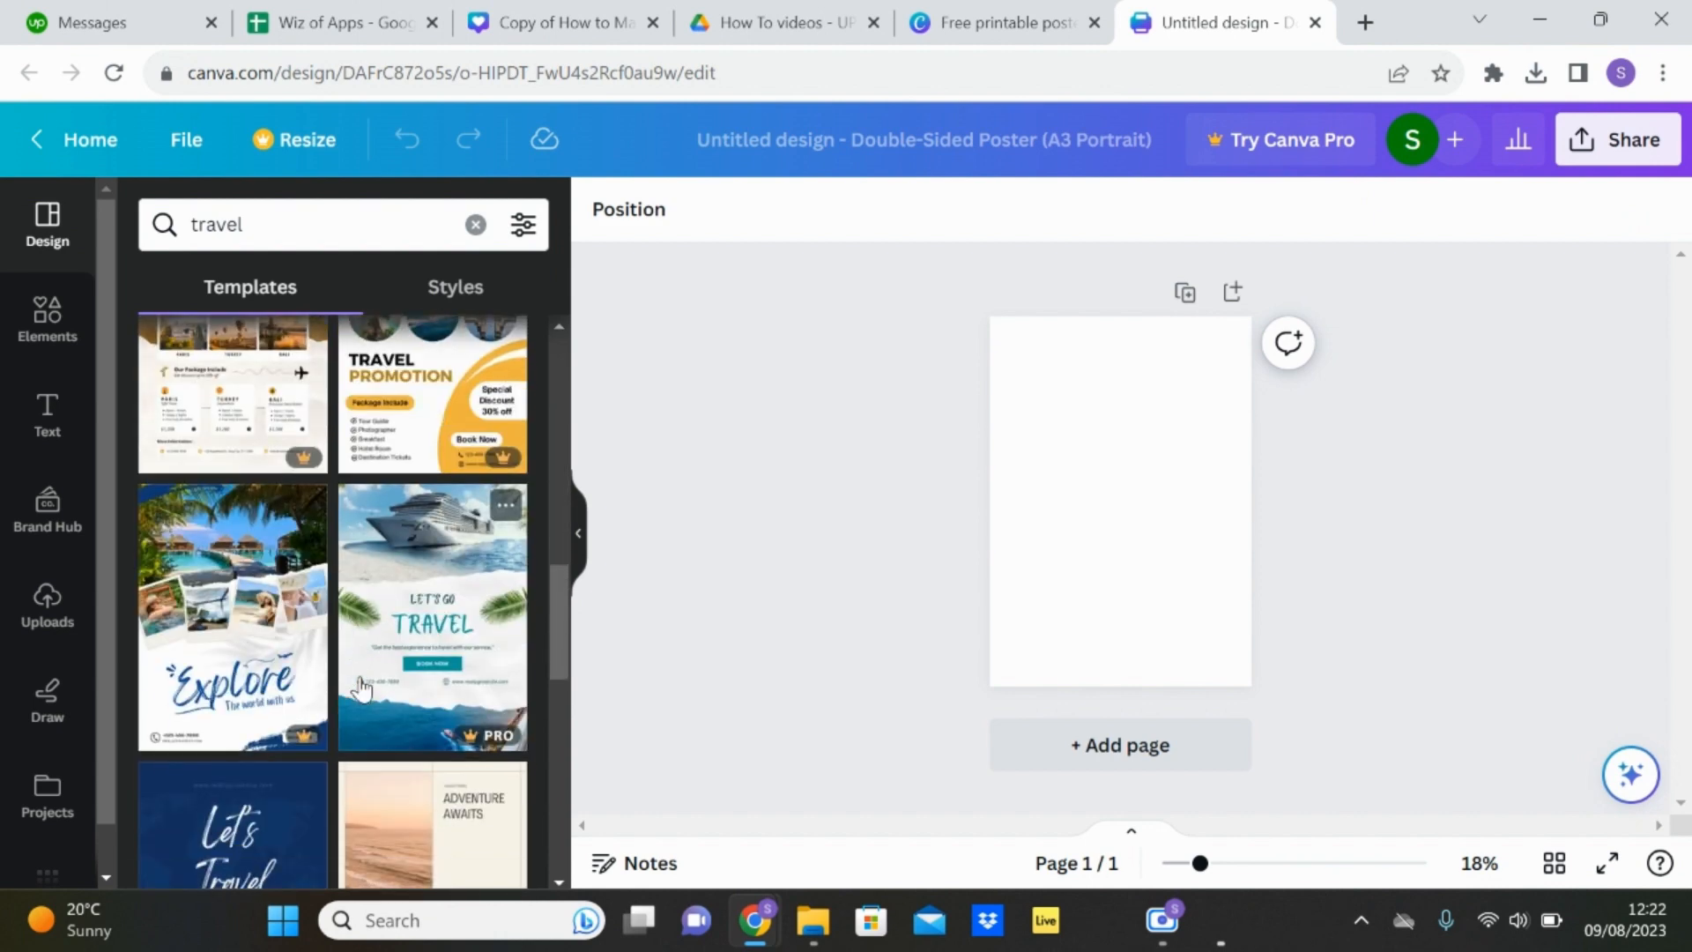
pyautogui.scroll(-4, 361, 687)
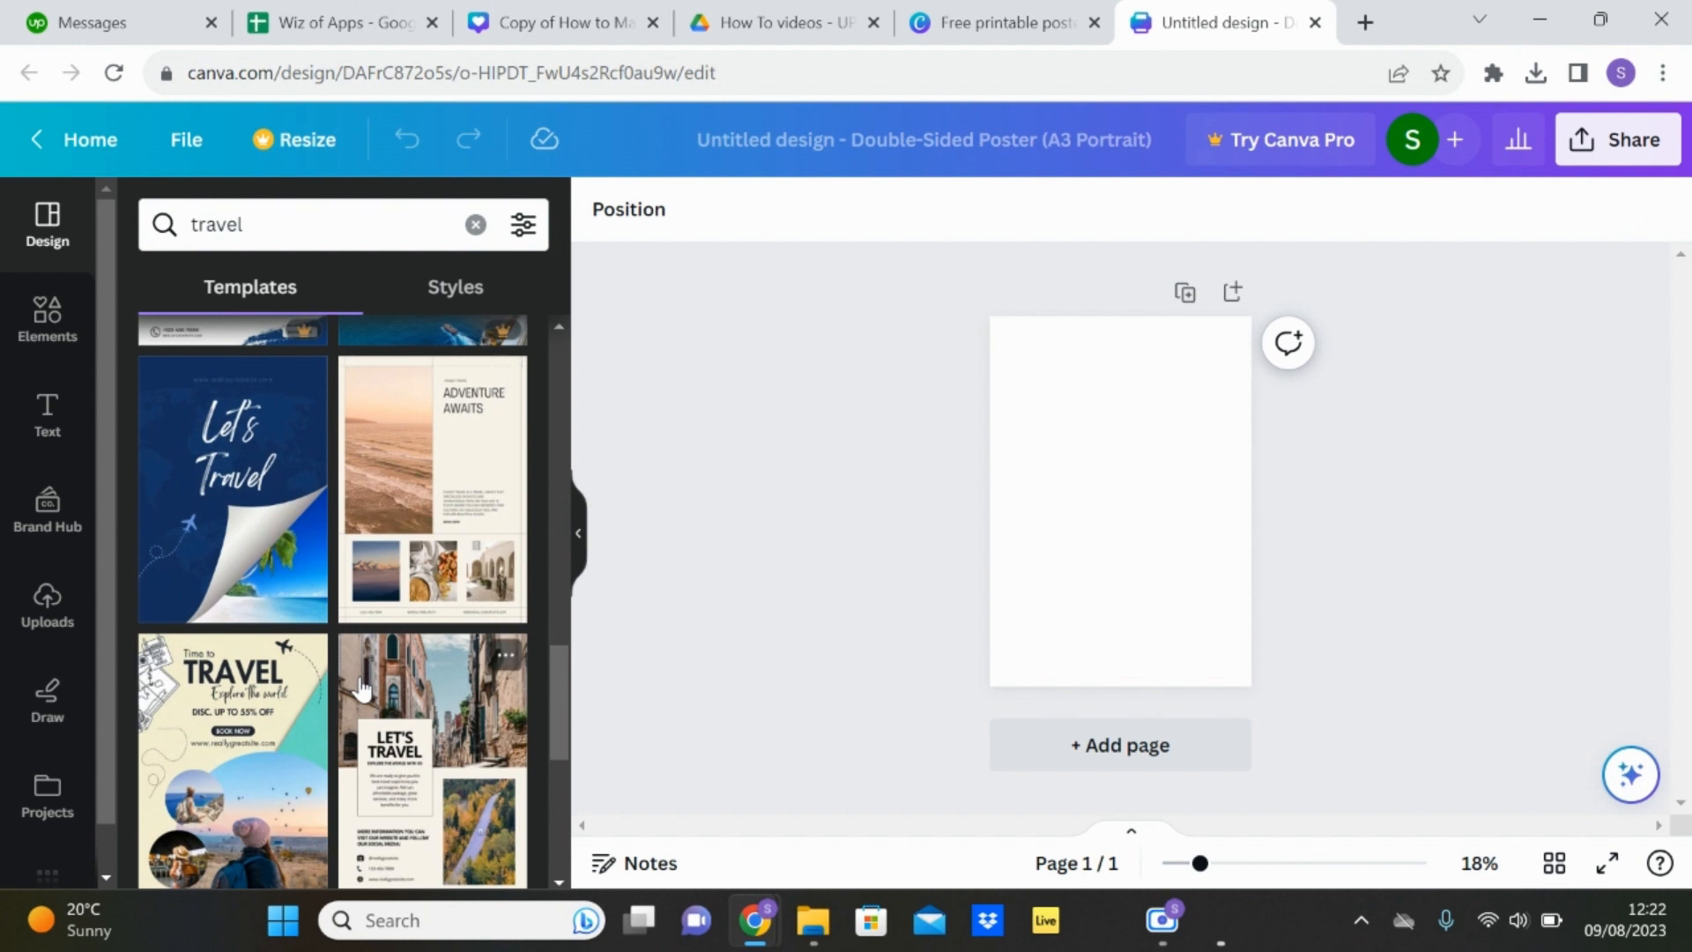
pyautogui.scroll(2, 361, 687)
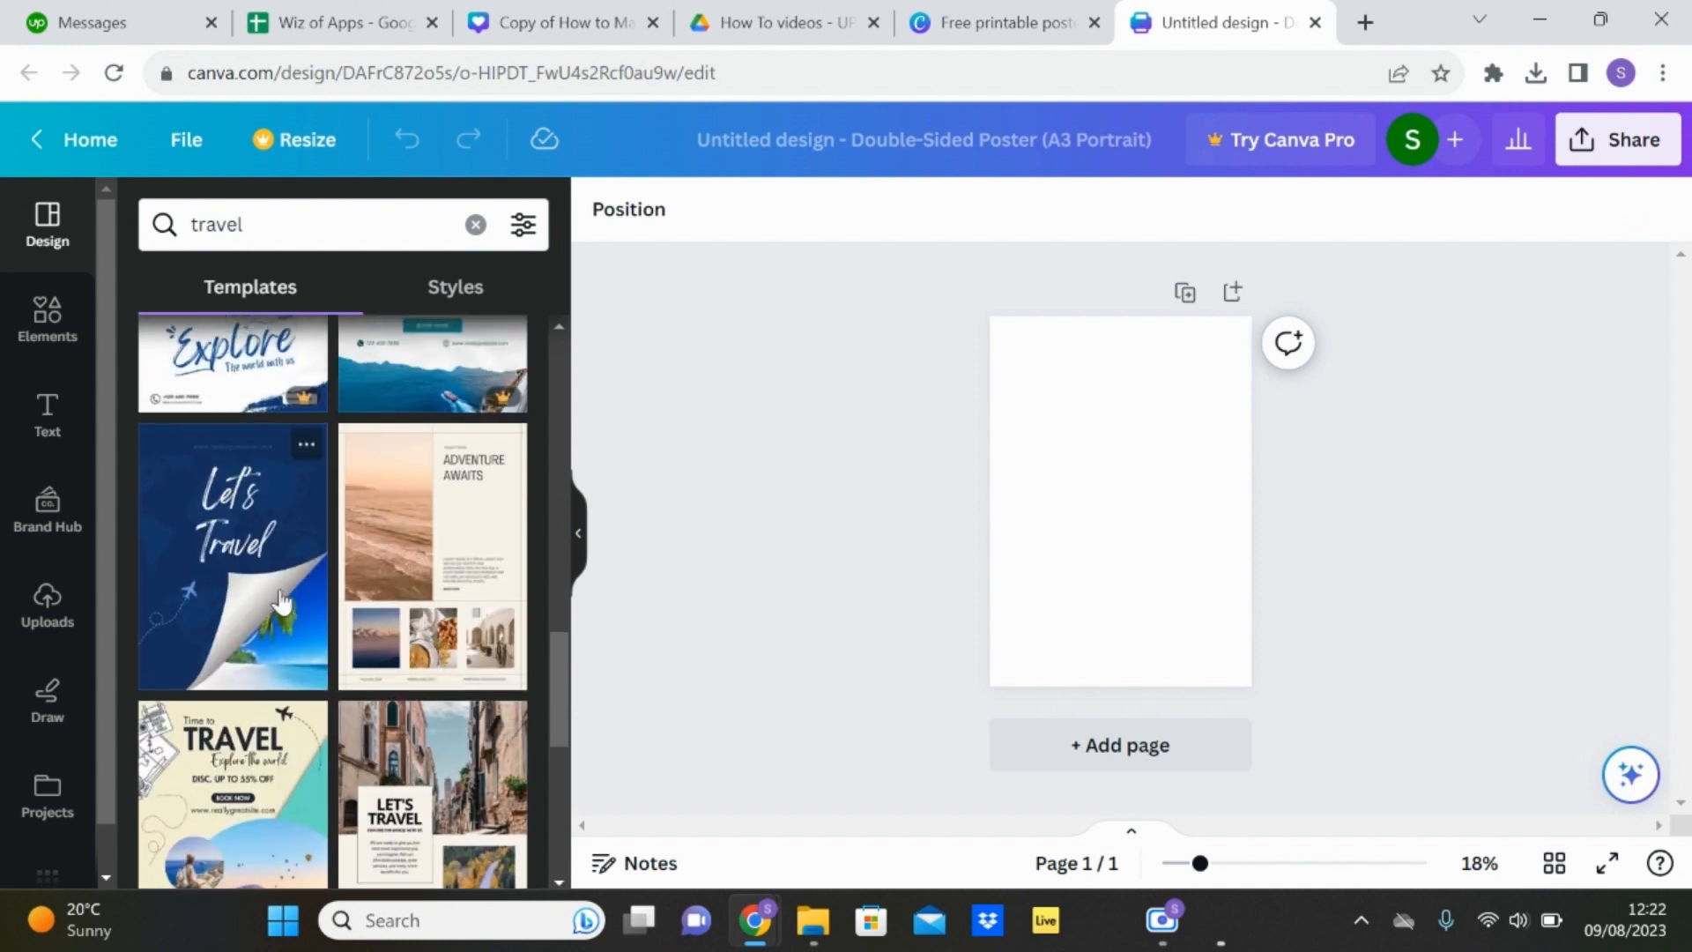
pyautogui.click(281, 602)
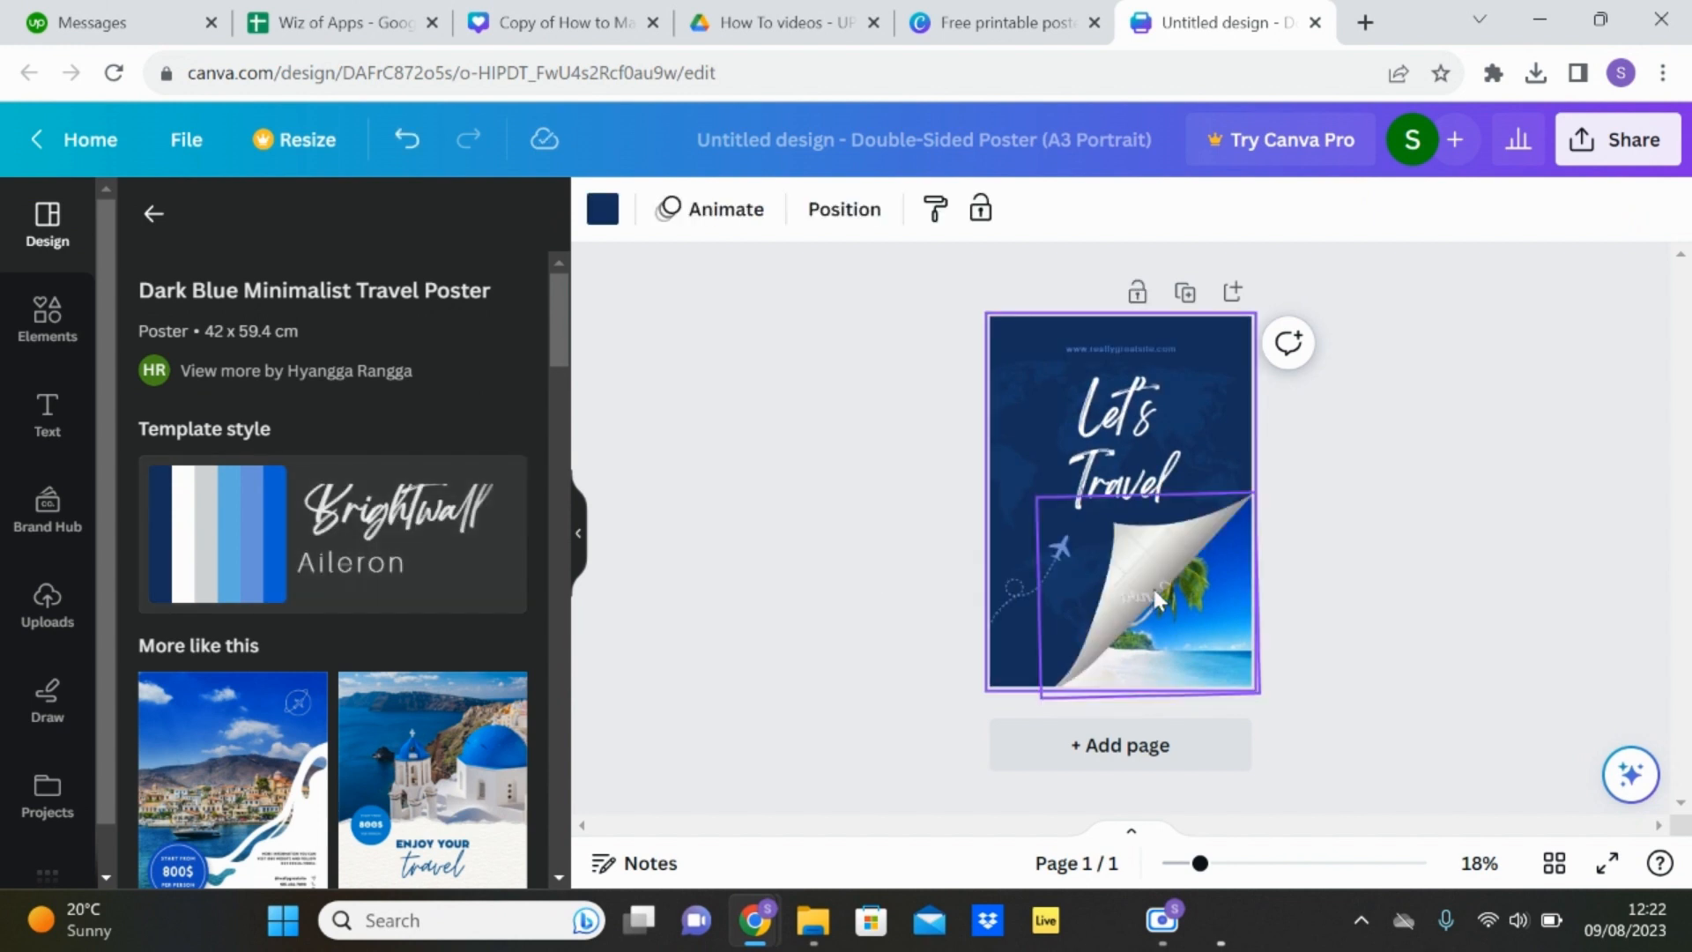
# - Delete the small website address line above the poster's heading
pyautogui.click(1123, 351)
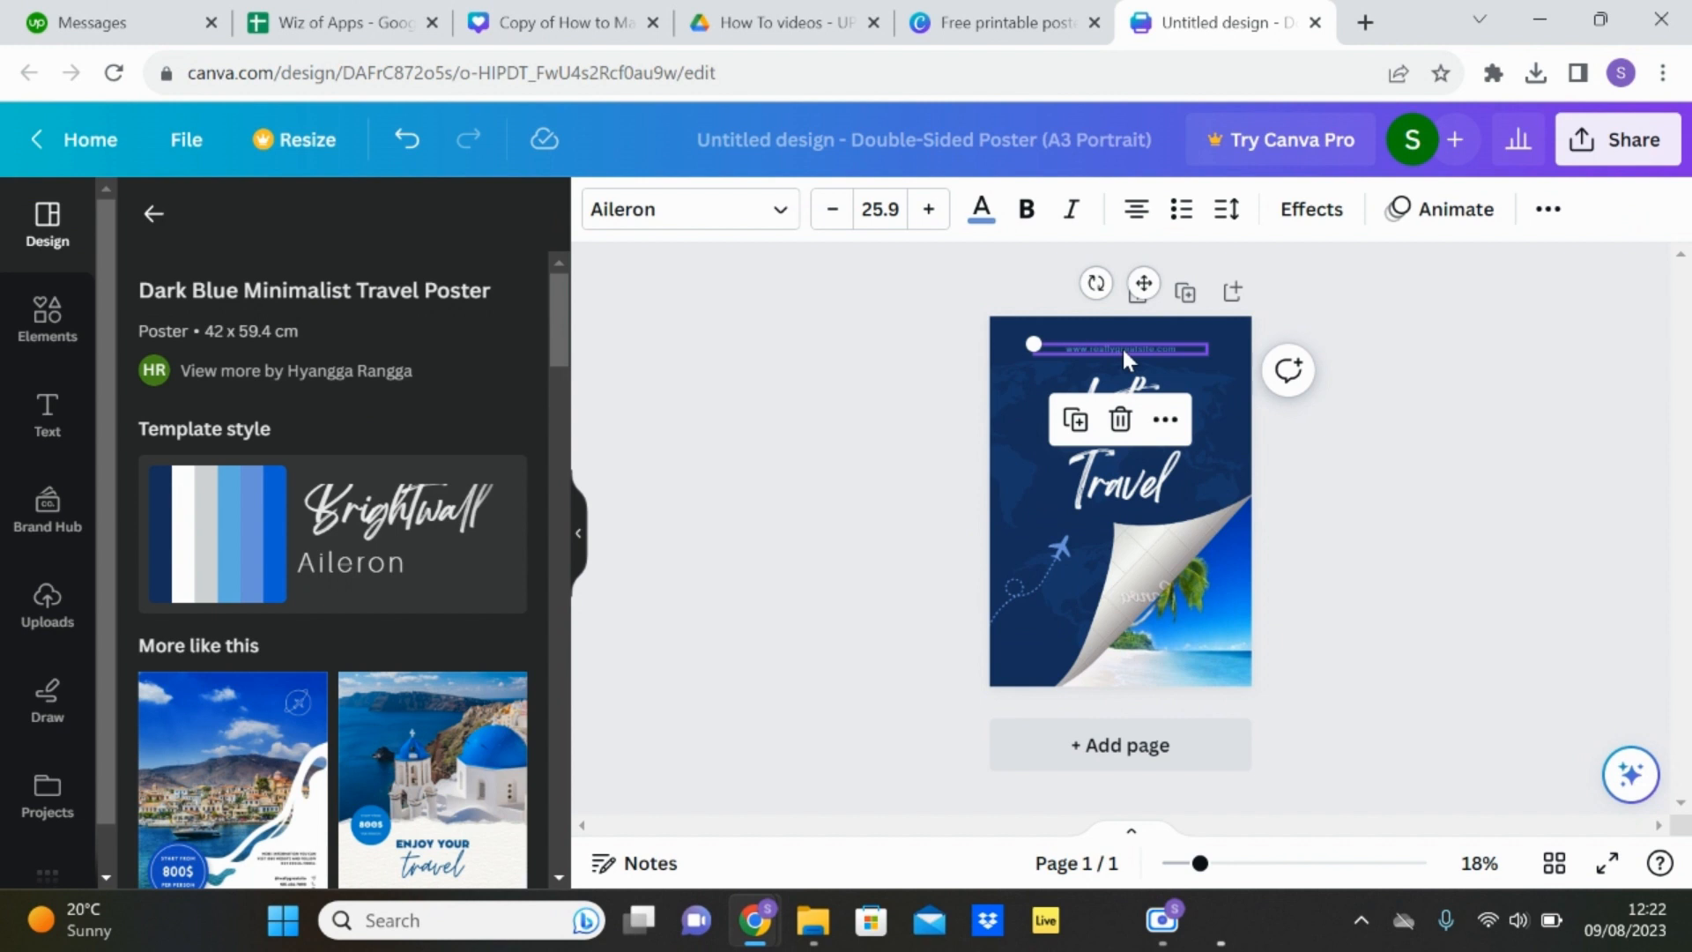
pyautogui.click(1122, 348)
# - Search the fonts for "travel" and set the "Let's Travel" heading to TT Travels
pyautogui.click(1110, 397)
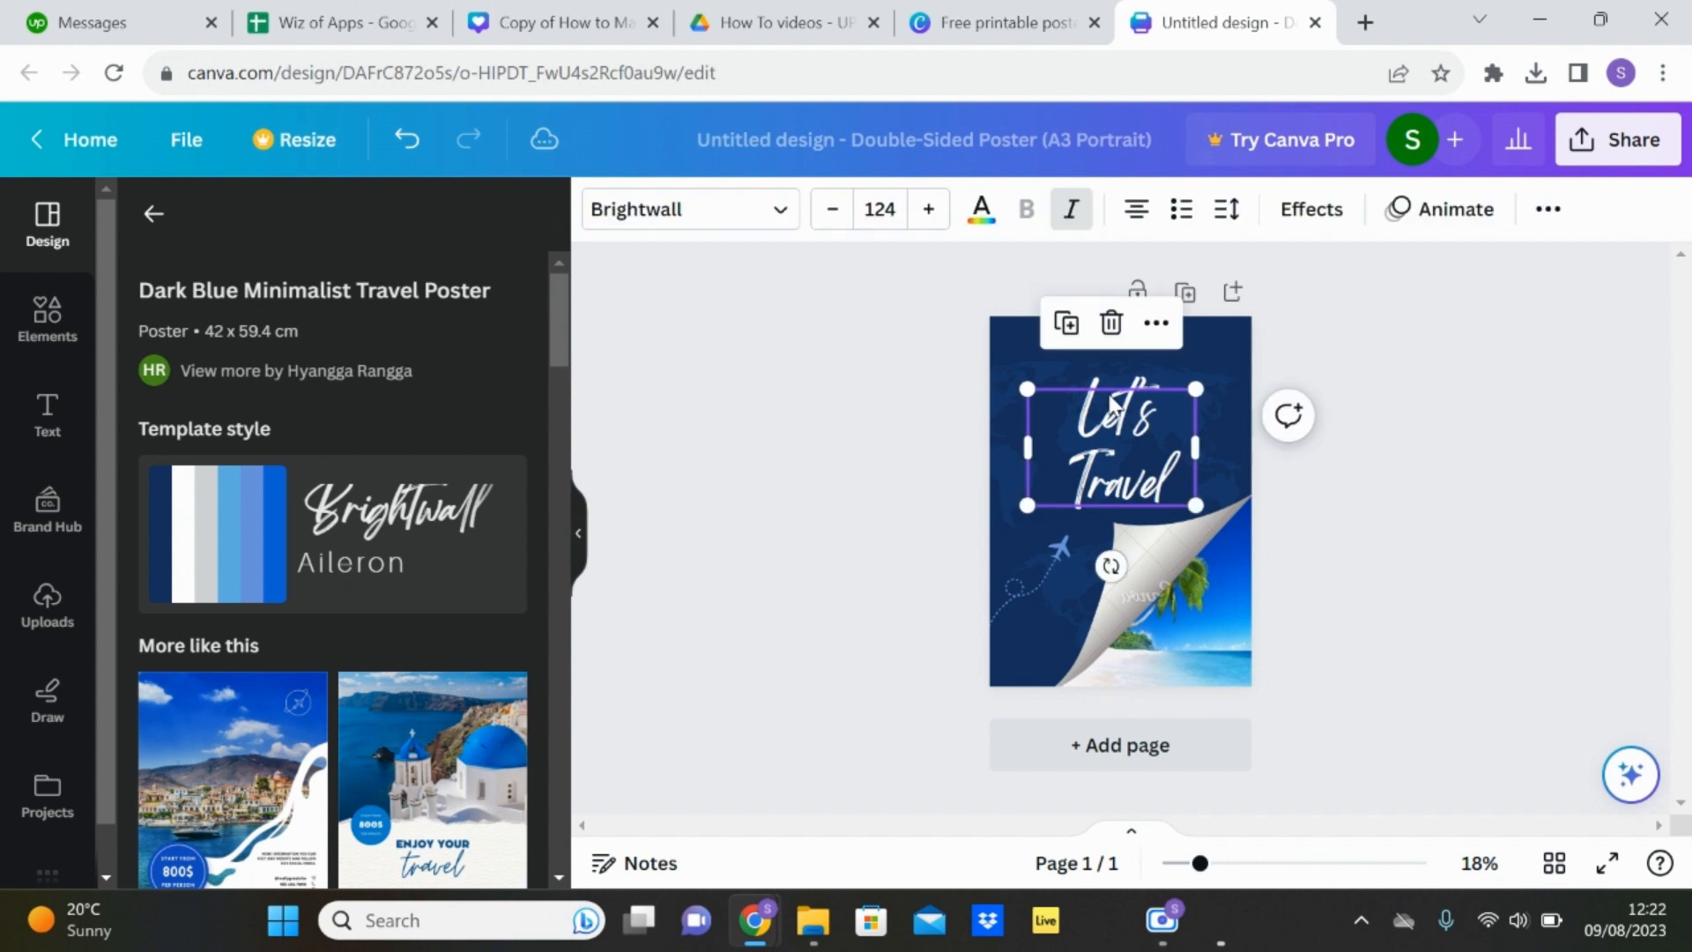
pyautogui.click(767, 216)
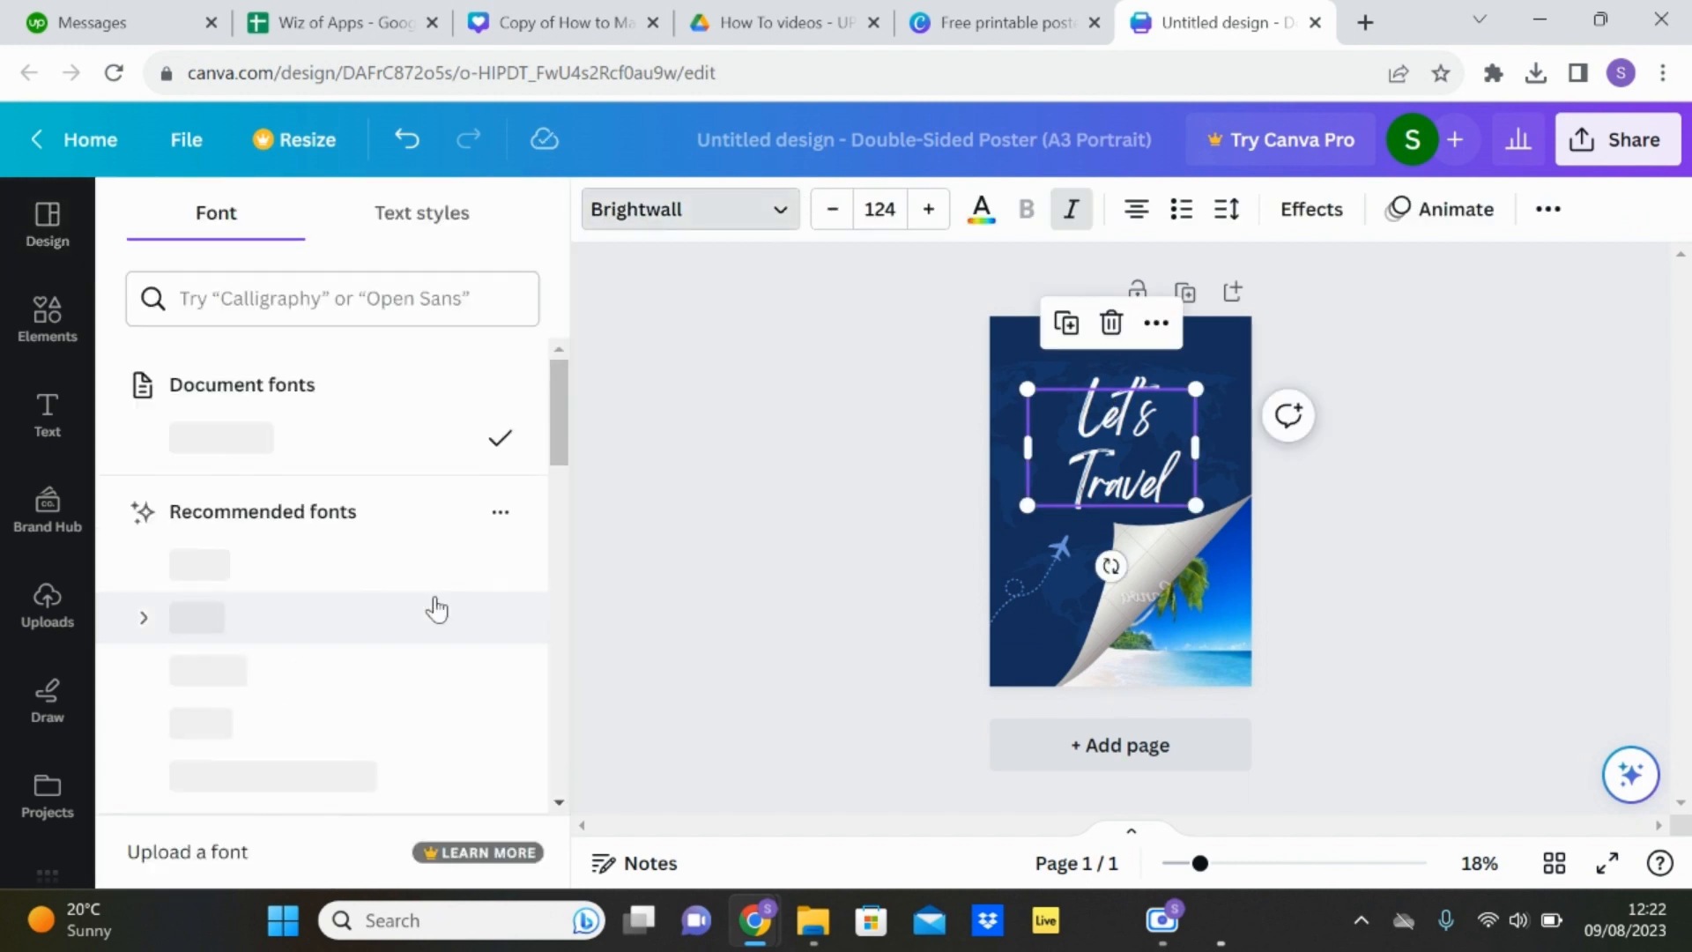
pyautogui.scroll(-10, 437, 606)
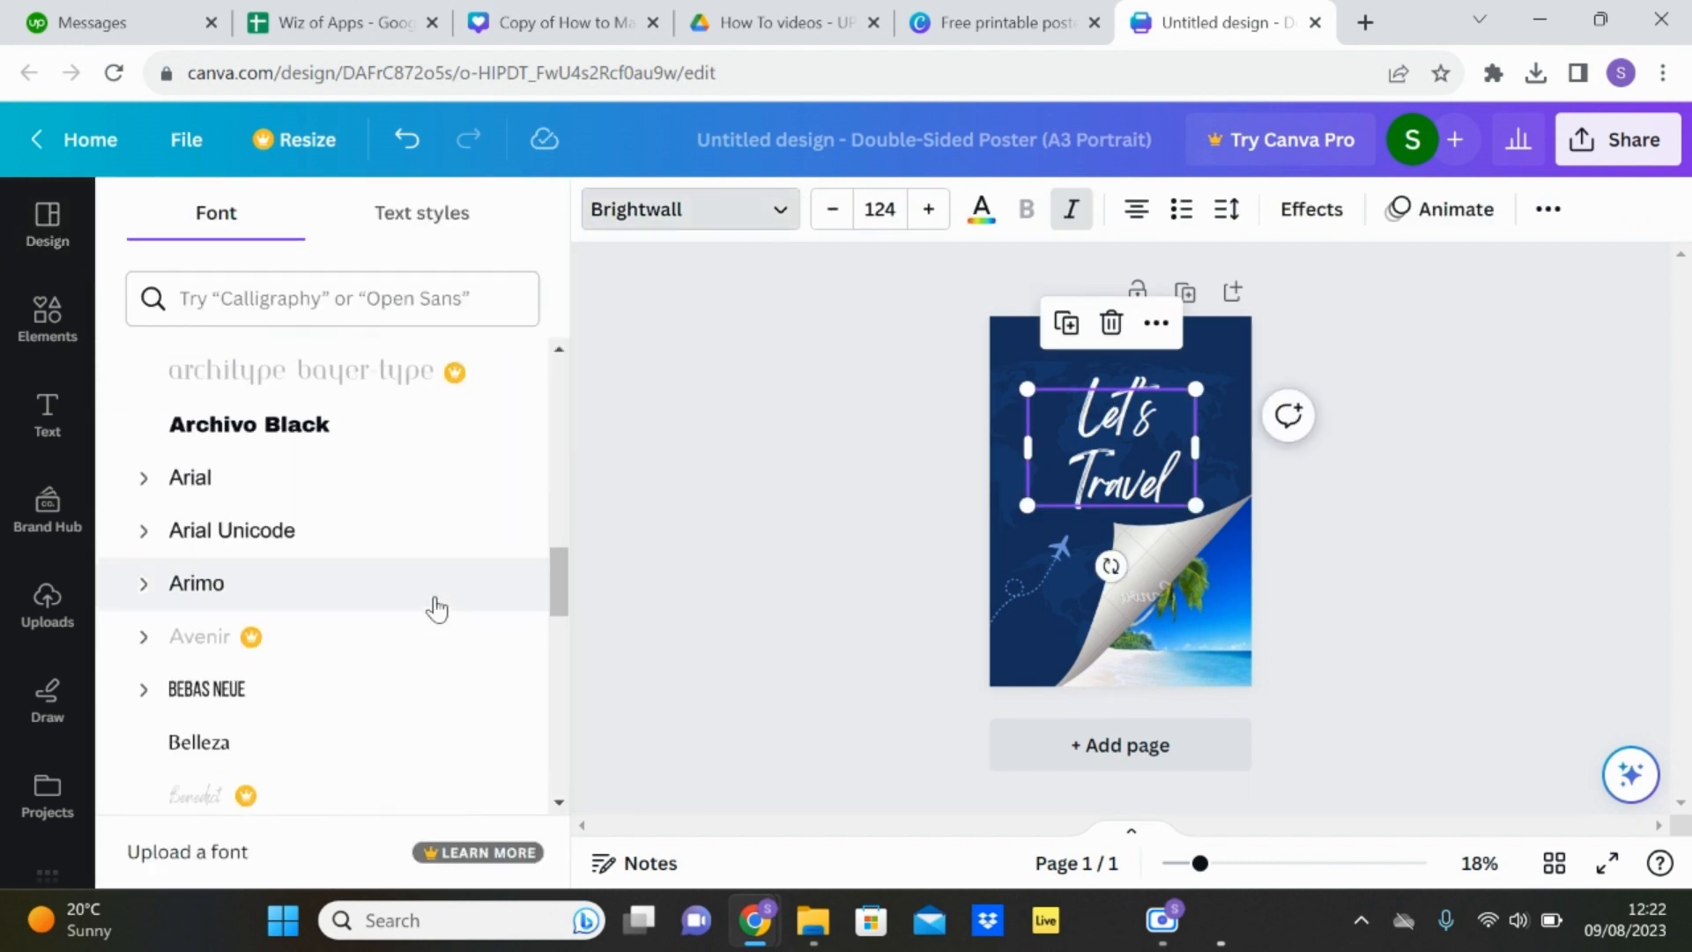
pyautogui.click(264, 290)
pyautogui.write('tr')
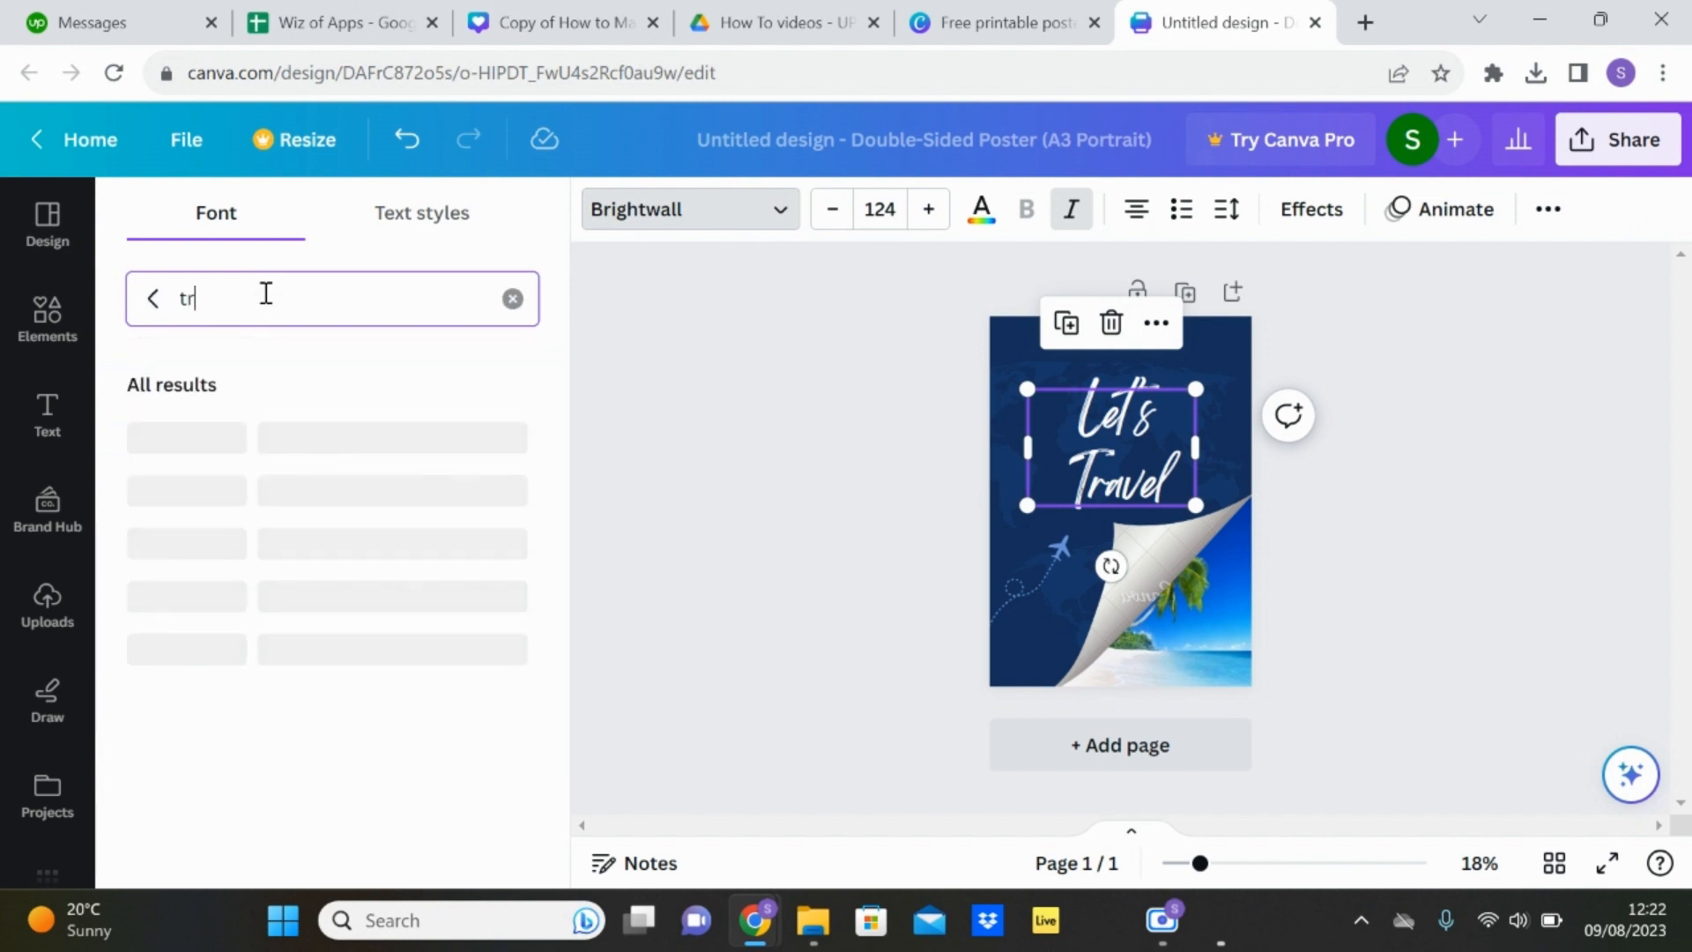
pyautogui.write('avel')
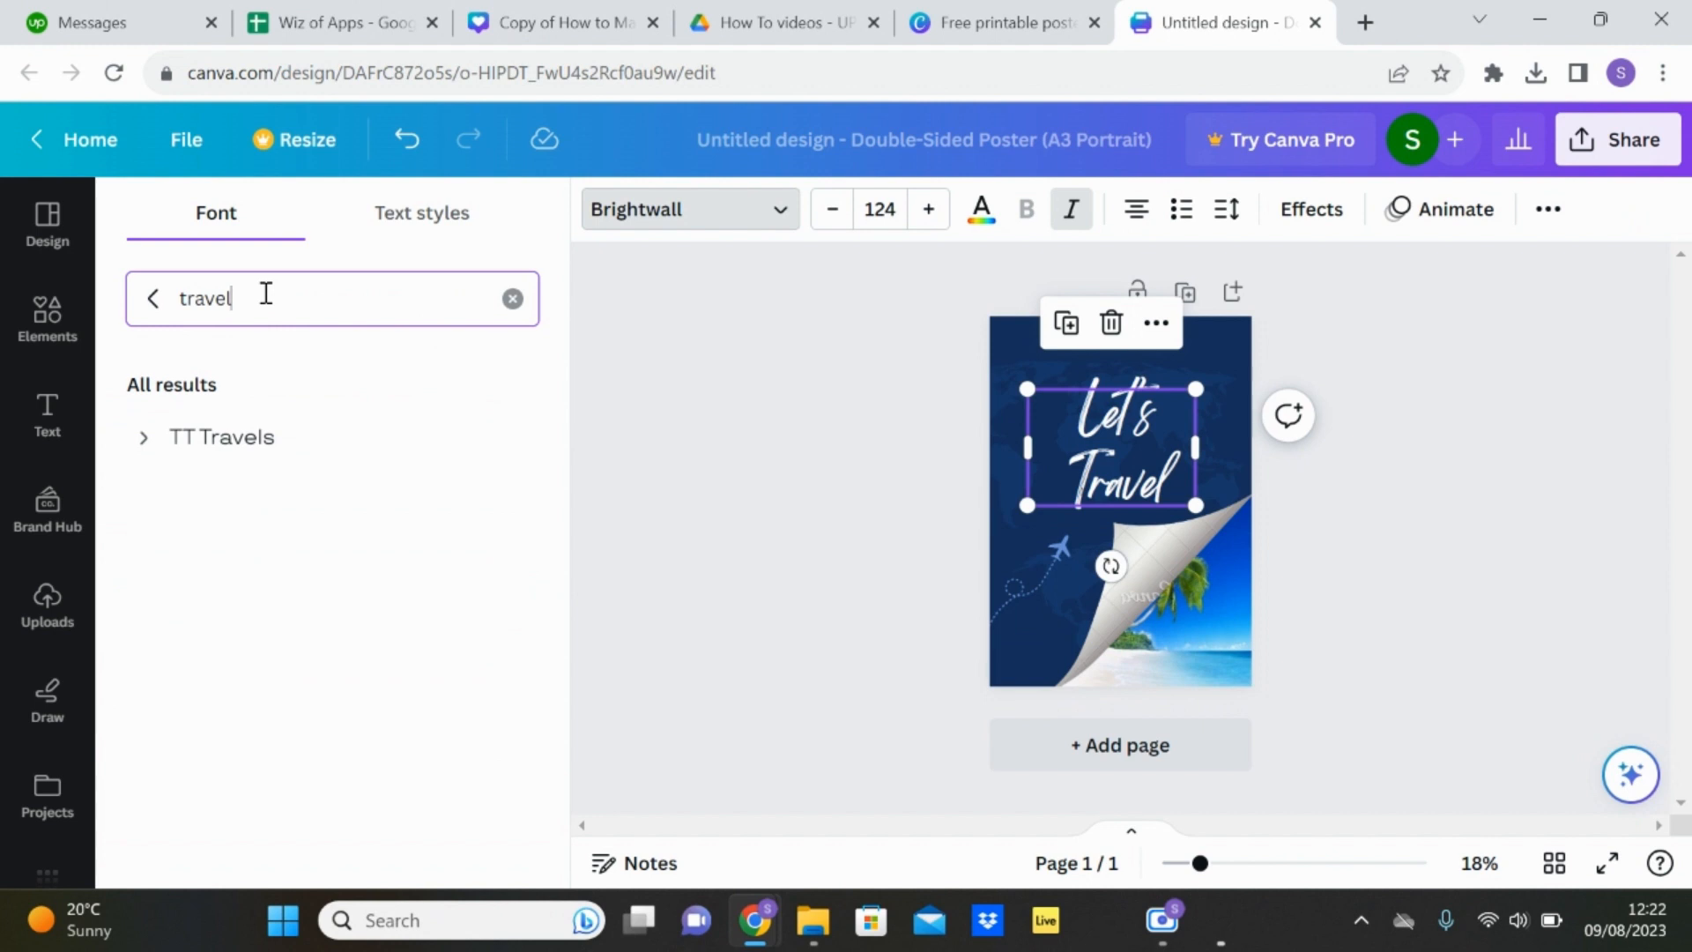
pyautogui.click(231, 438)
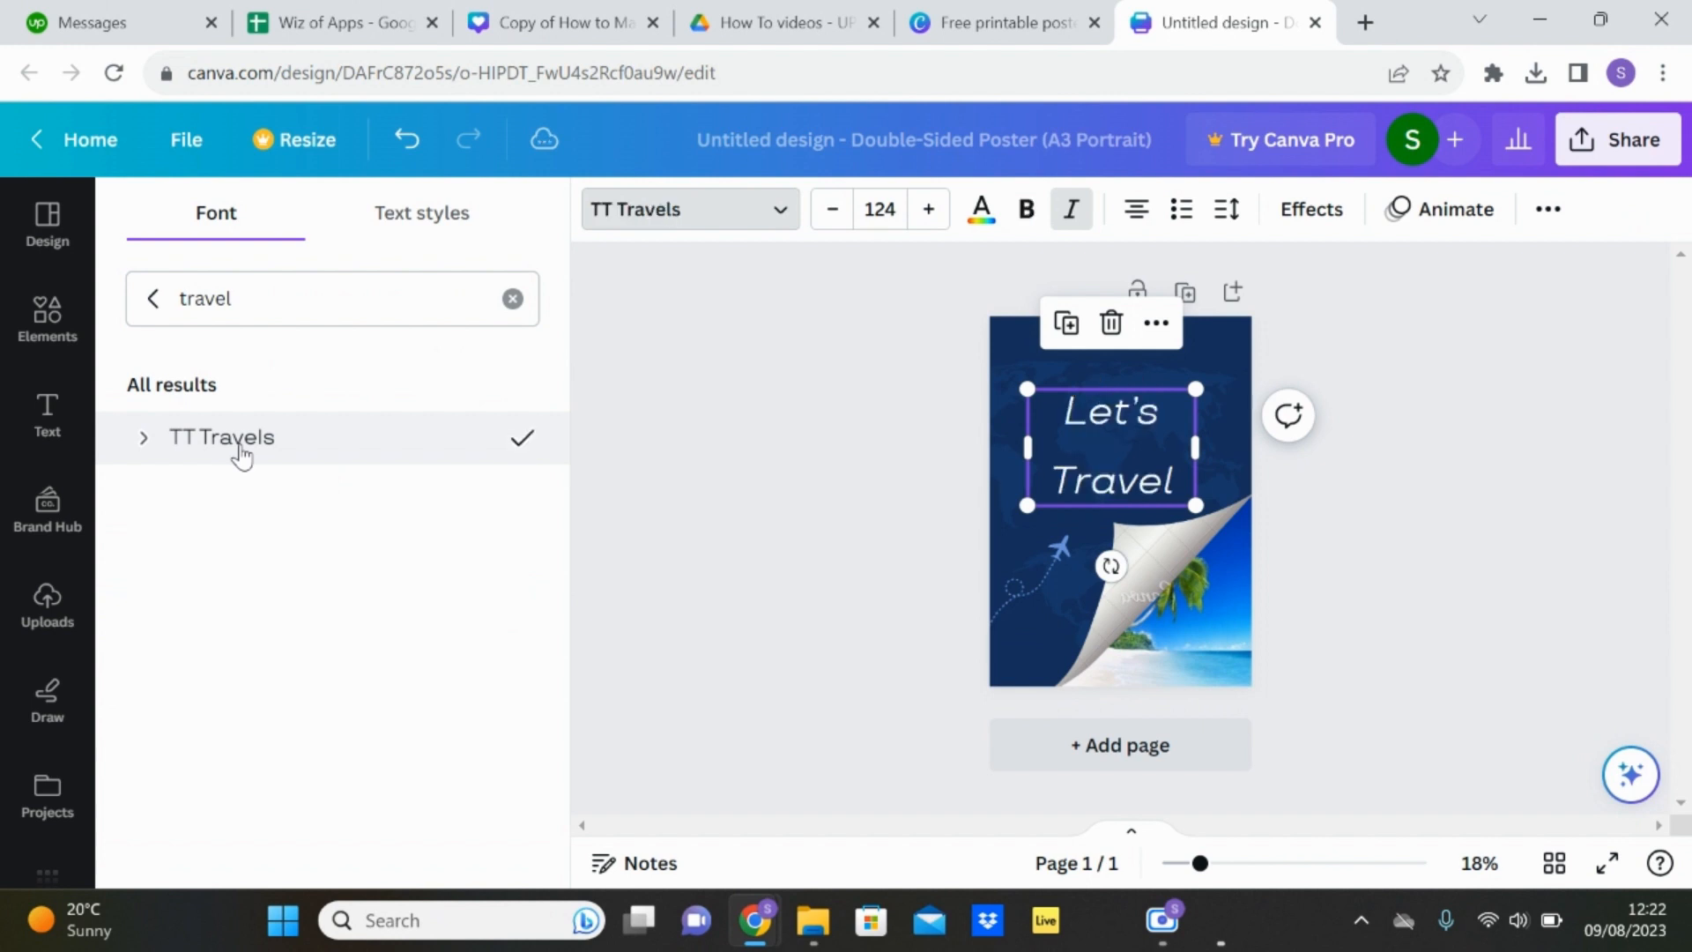
# - Search the design elements for "city" to find a replacement for the beach picture
pyautogui.click(1193, 662)
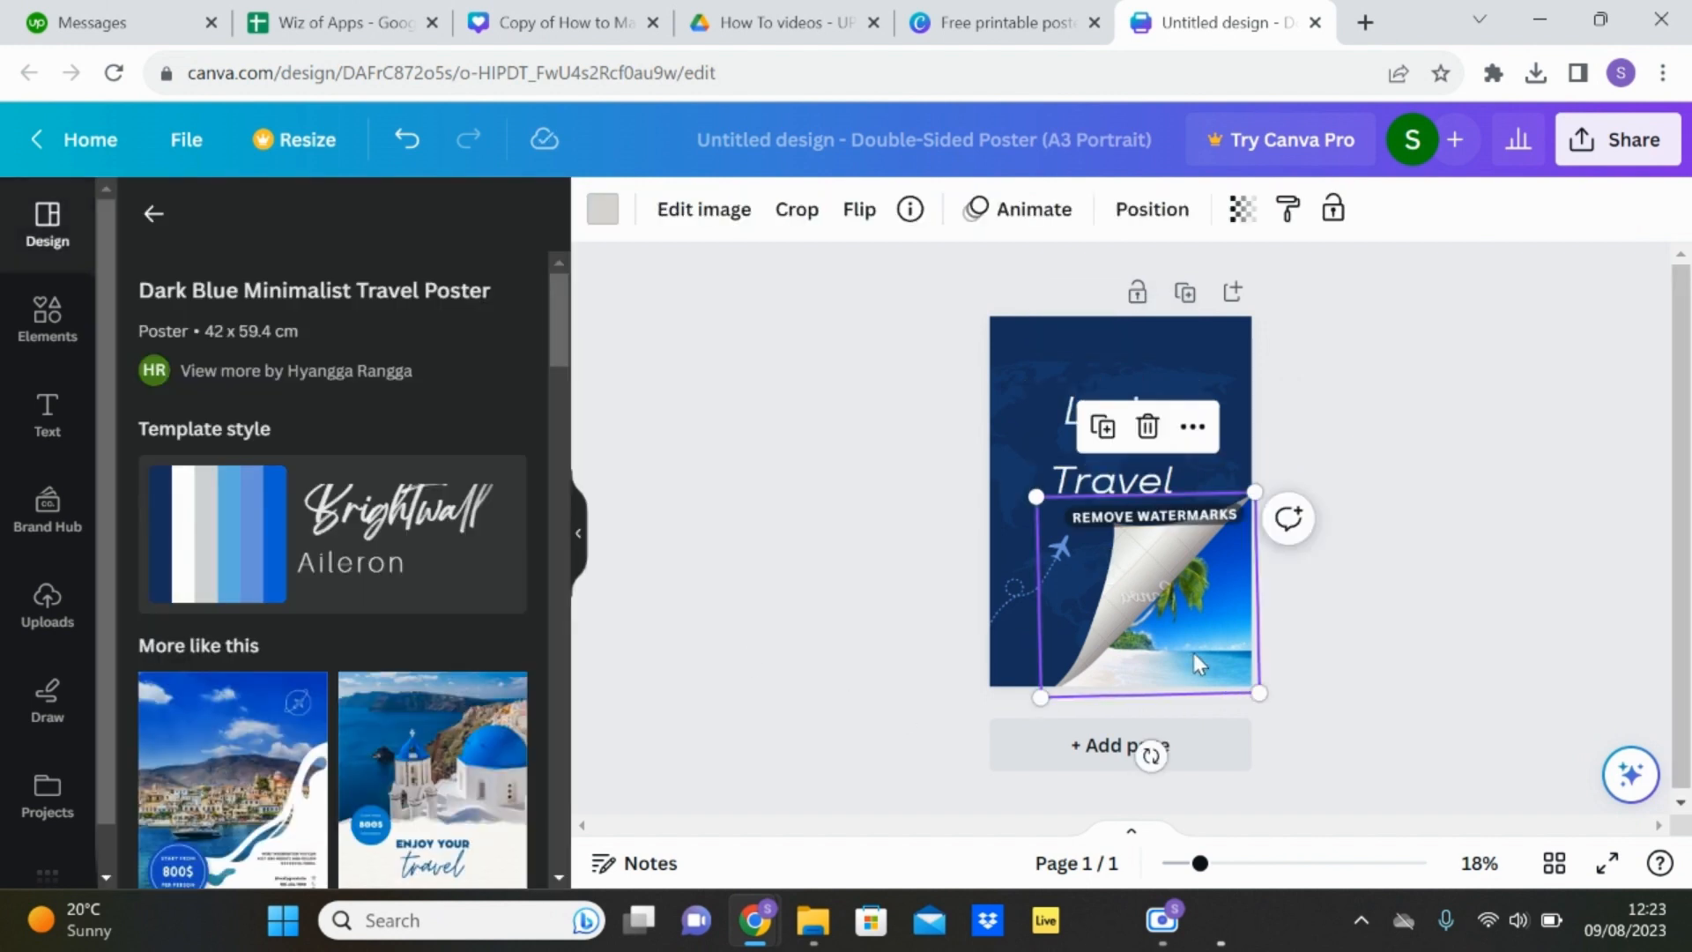
pyautogui.click(48, 317)
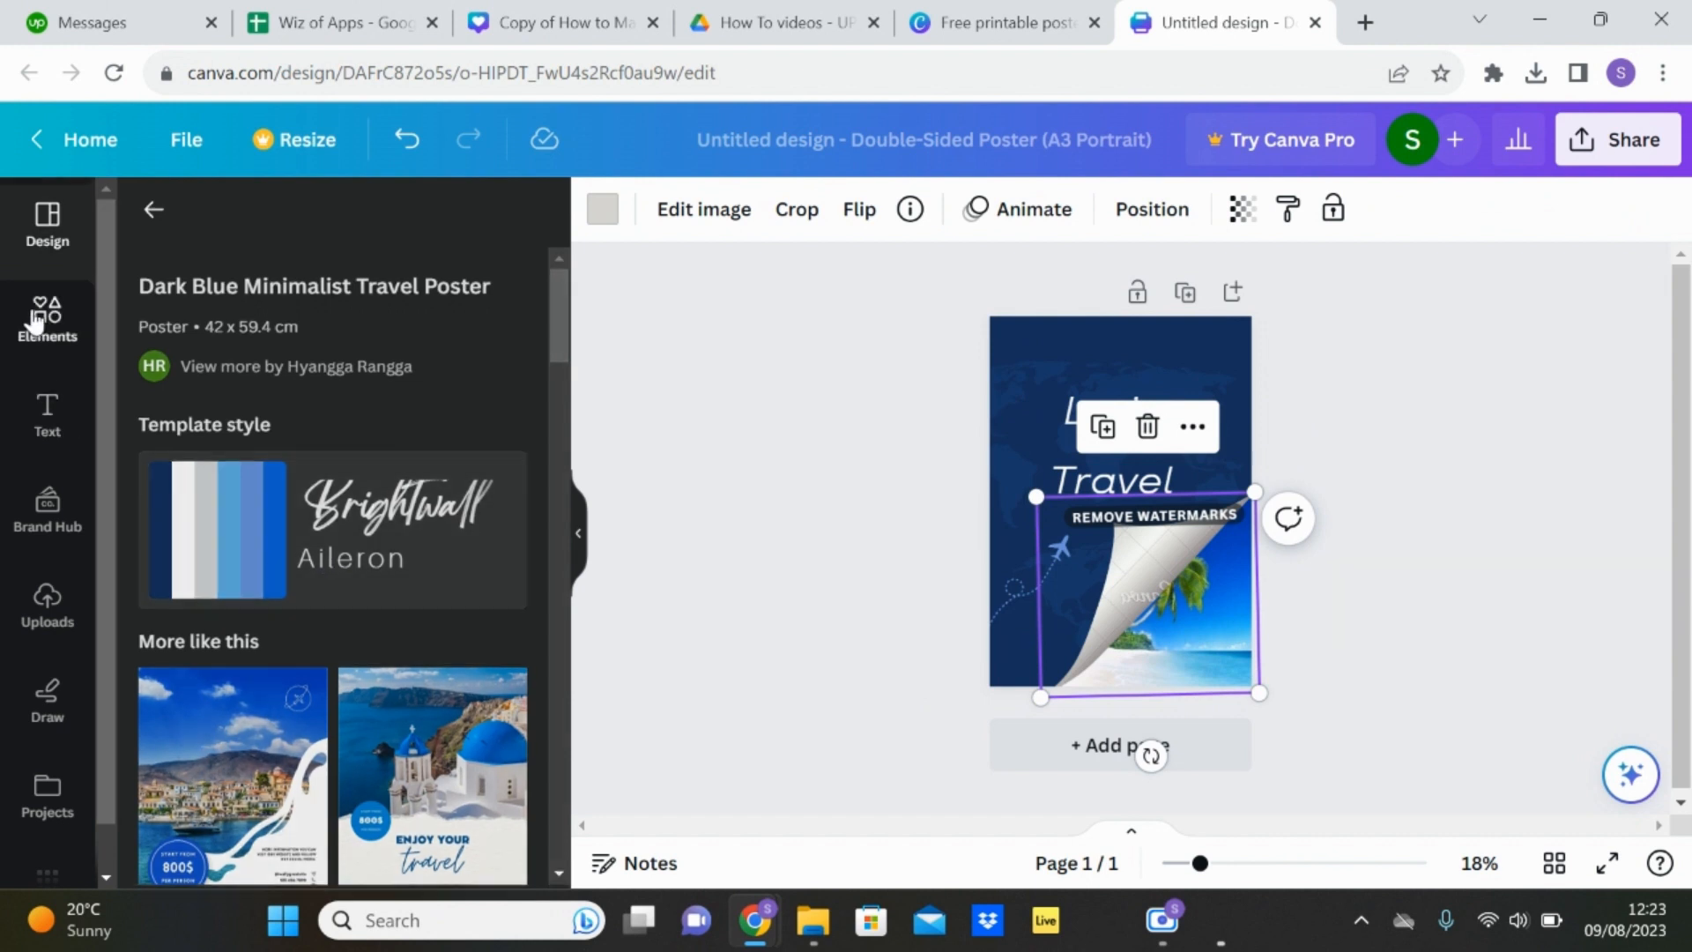
pyautogui.click(298, 226)
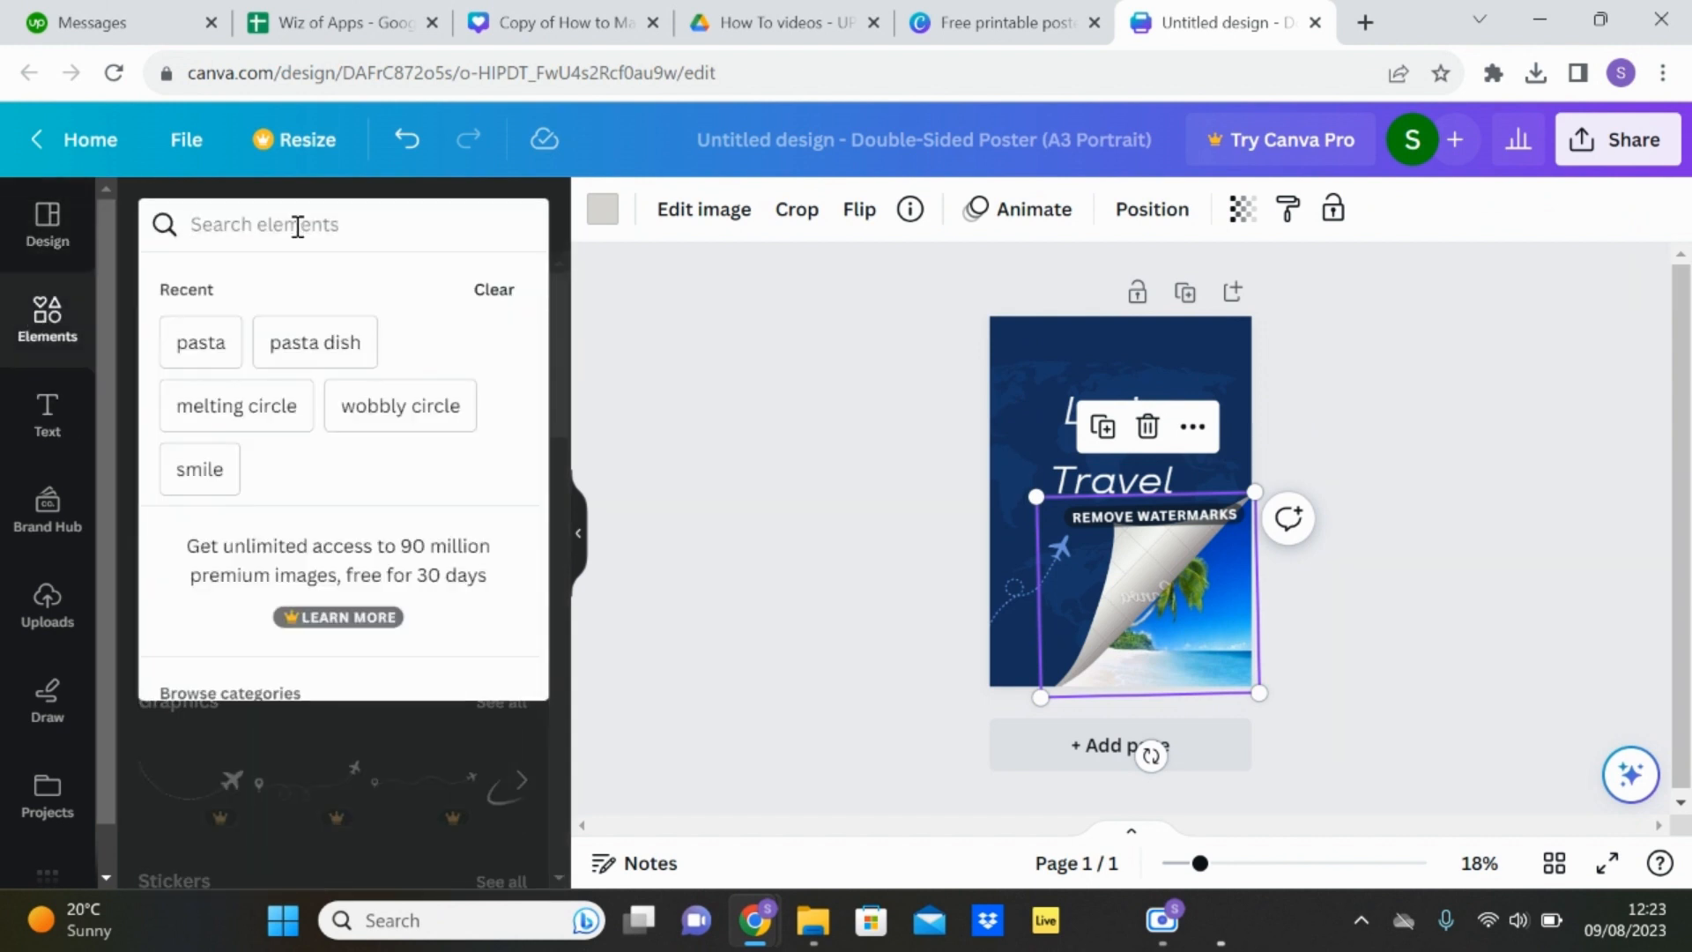
pyautogui.write('city')
pyautogui.press('Return')
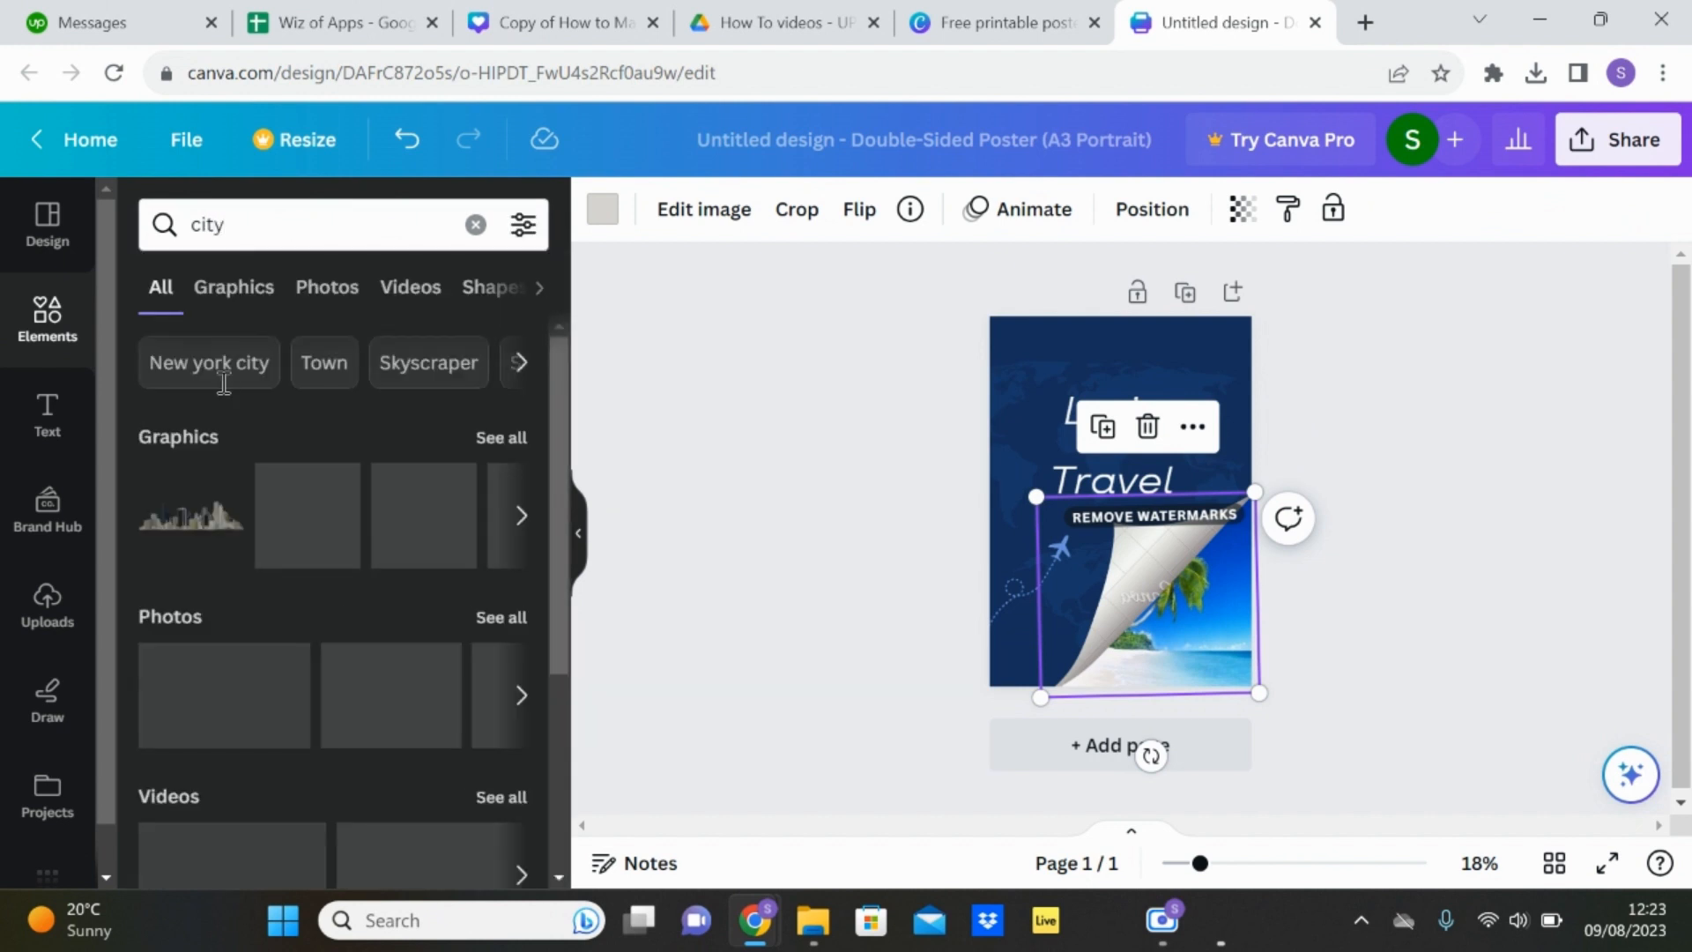
pyautogui.scroll(-2, 331, 569)
pyautogui.hotkey('ctrl', 'z')
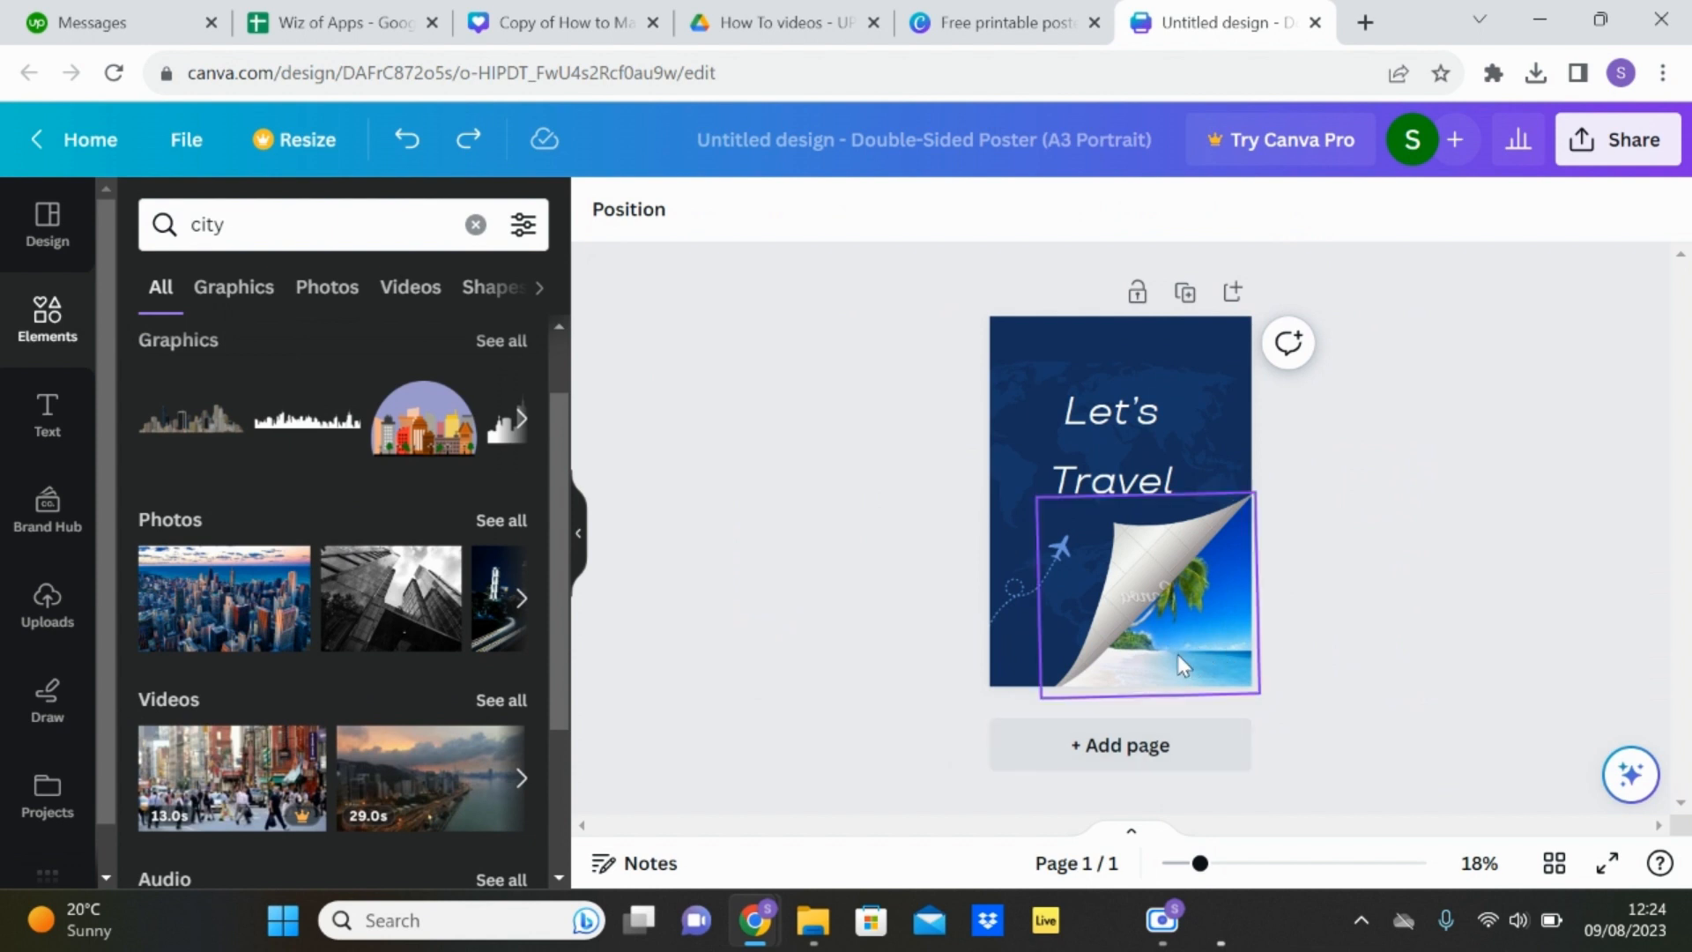
# - Move the page-curl graphic aside and replace the beach photo in the corner frame with the blue-toned city skyline photo
pyautogui.moveTo(1142, 590); pyautogui.dragTo(1013, 458)
pyautogui.click(1189, 622)
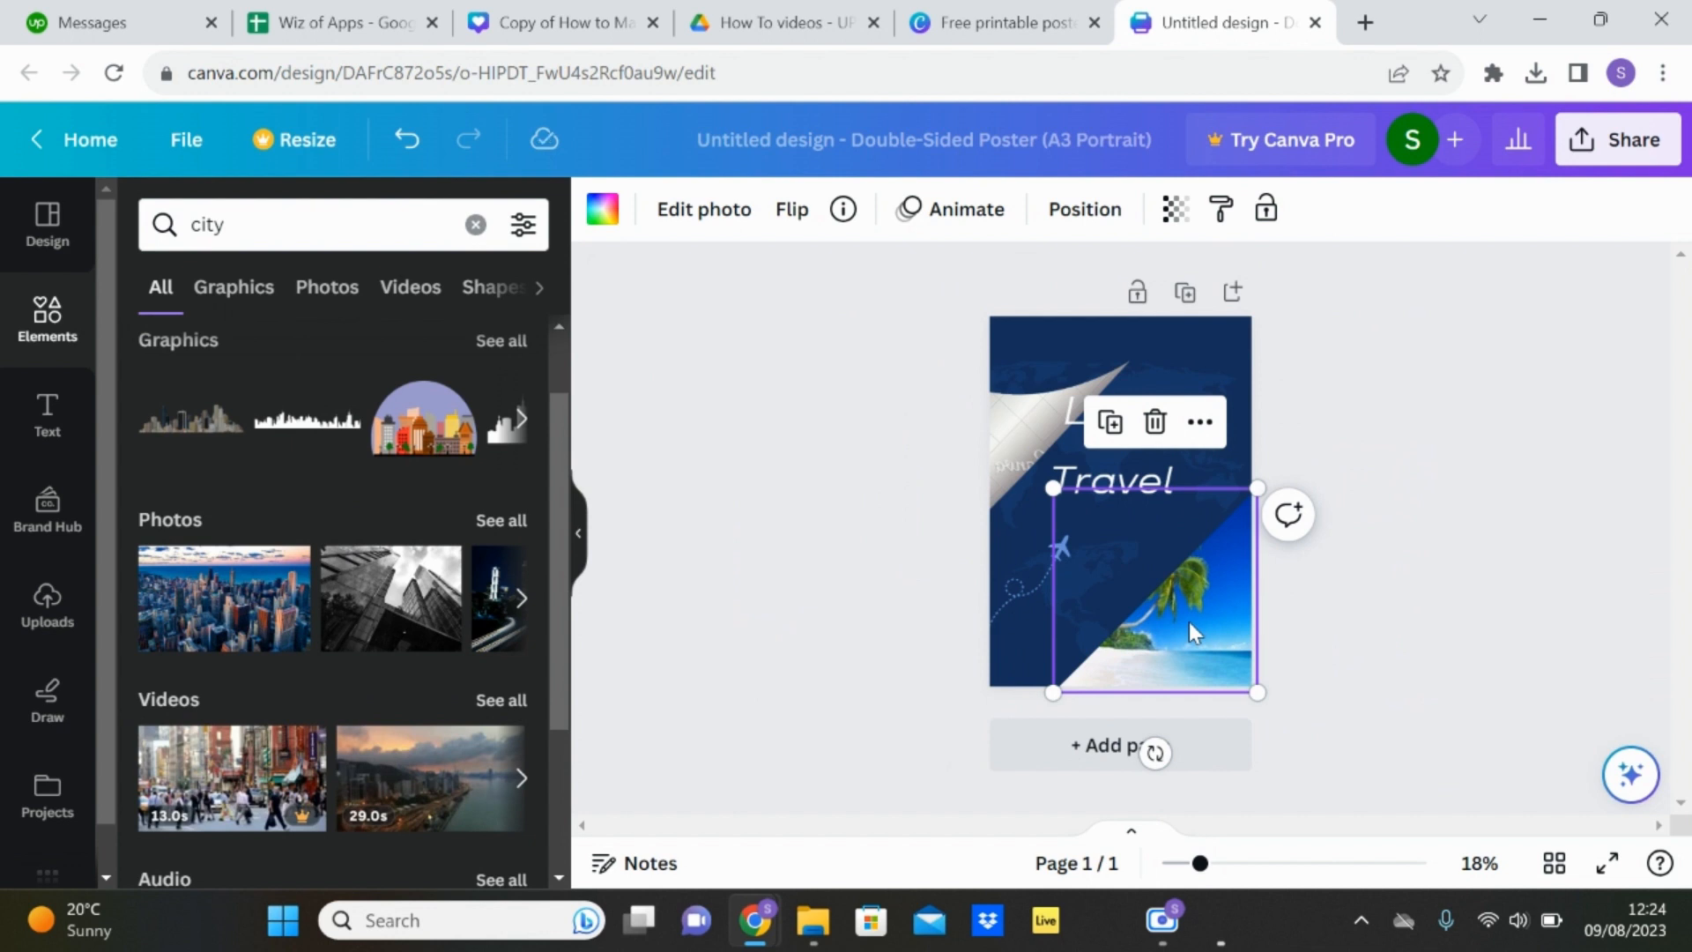
pyautogui.press('Delete')
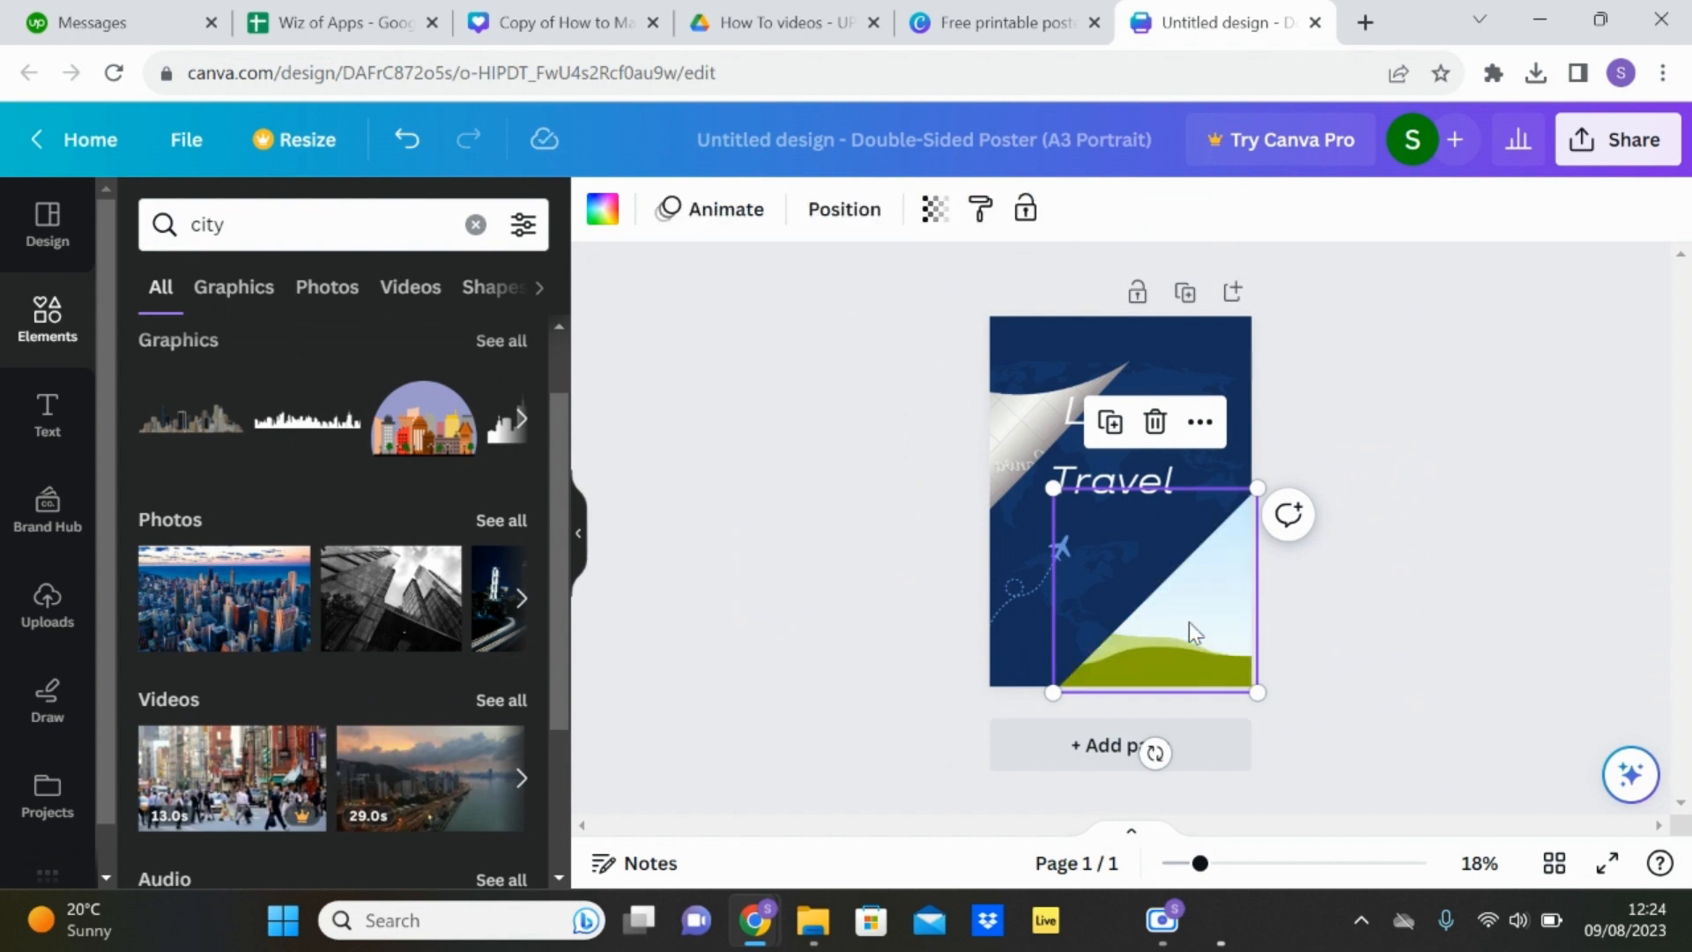
pyautogui.moveTo(235, 604); pyautogui.dragTo(1165, 638)
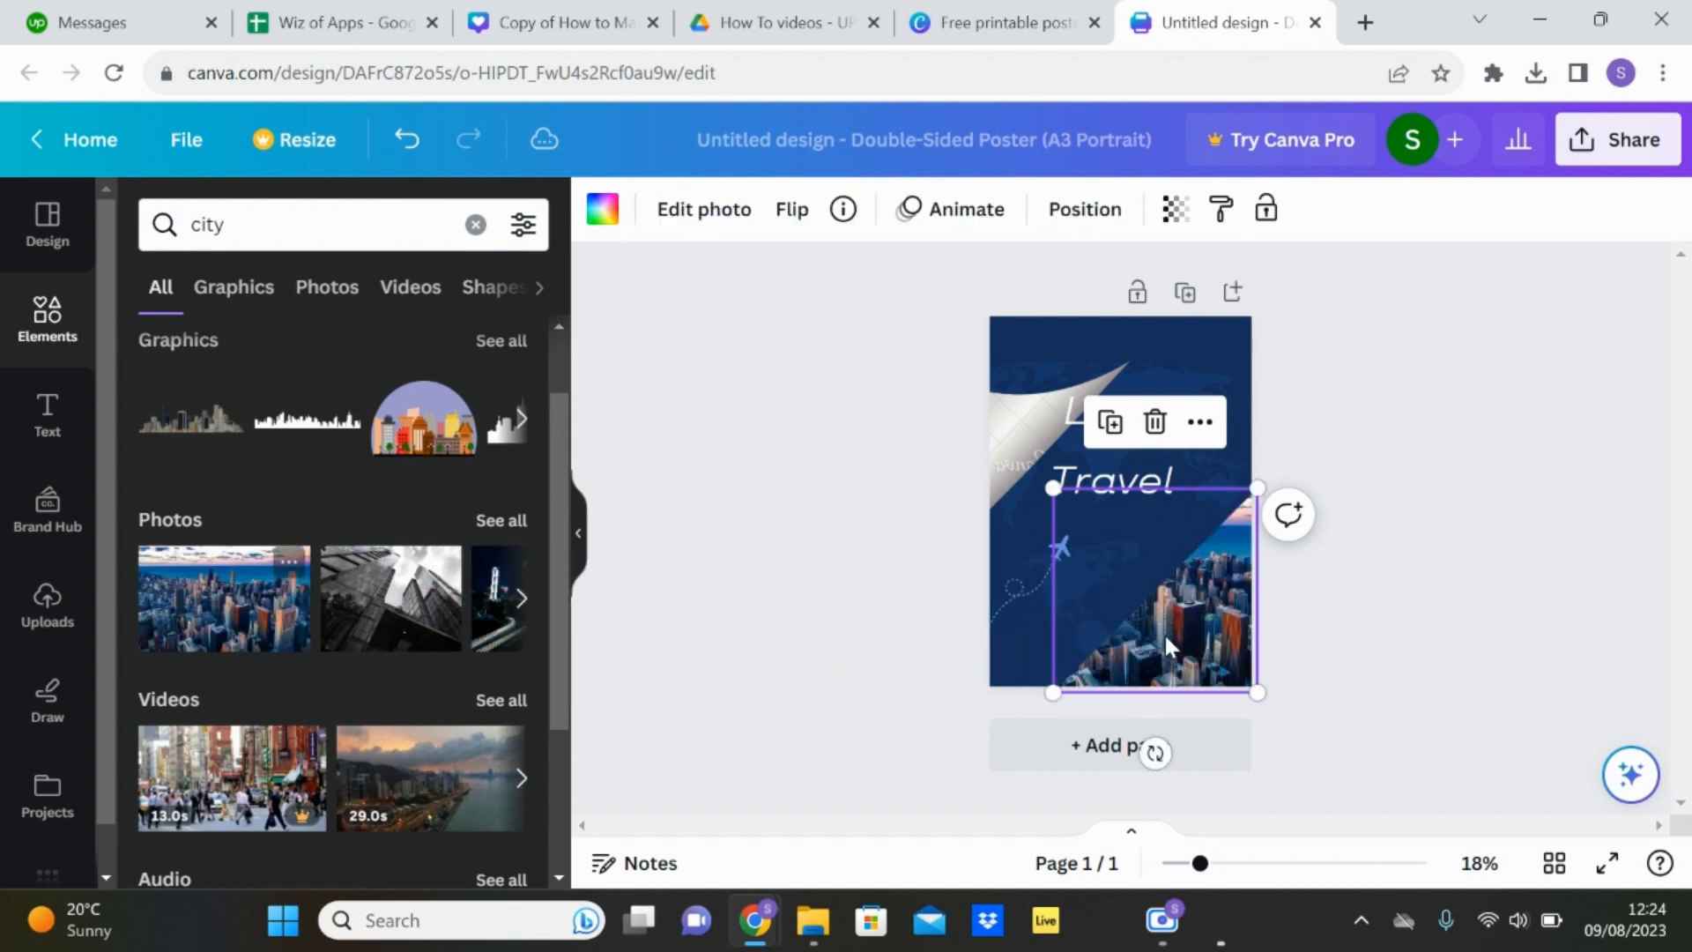
pyautogui.click(1465, 645)
# - Move the page-curl graphic back over the diagonal edge of the city photo
pyautogui.click(1047, 457)
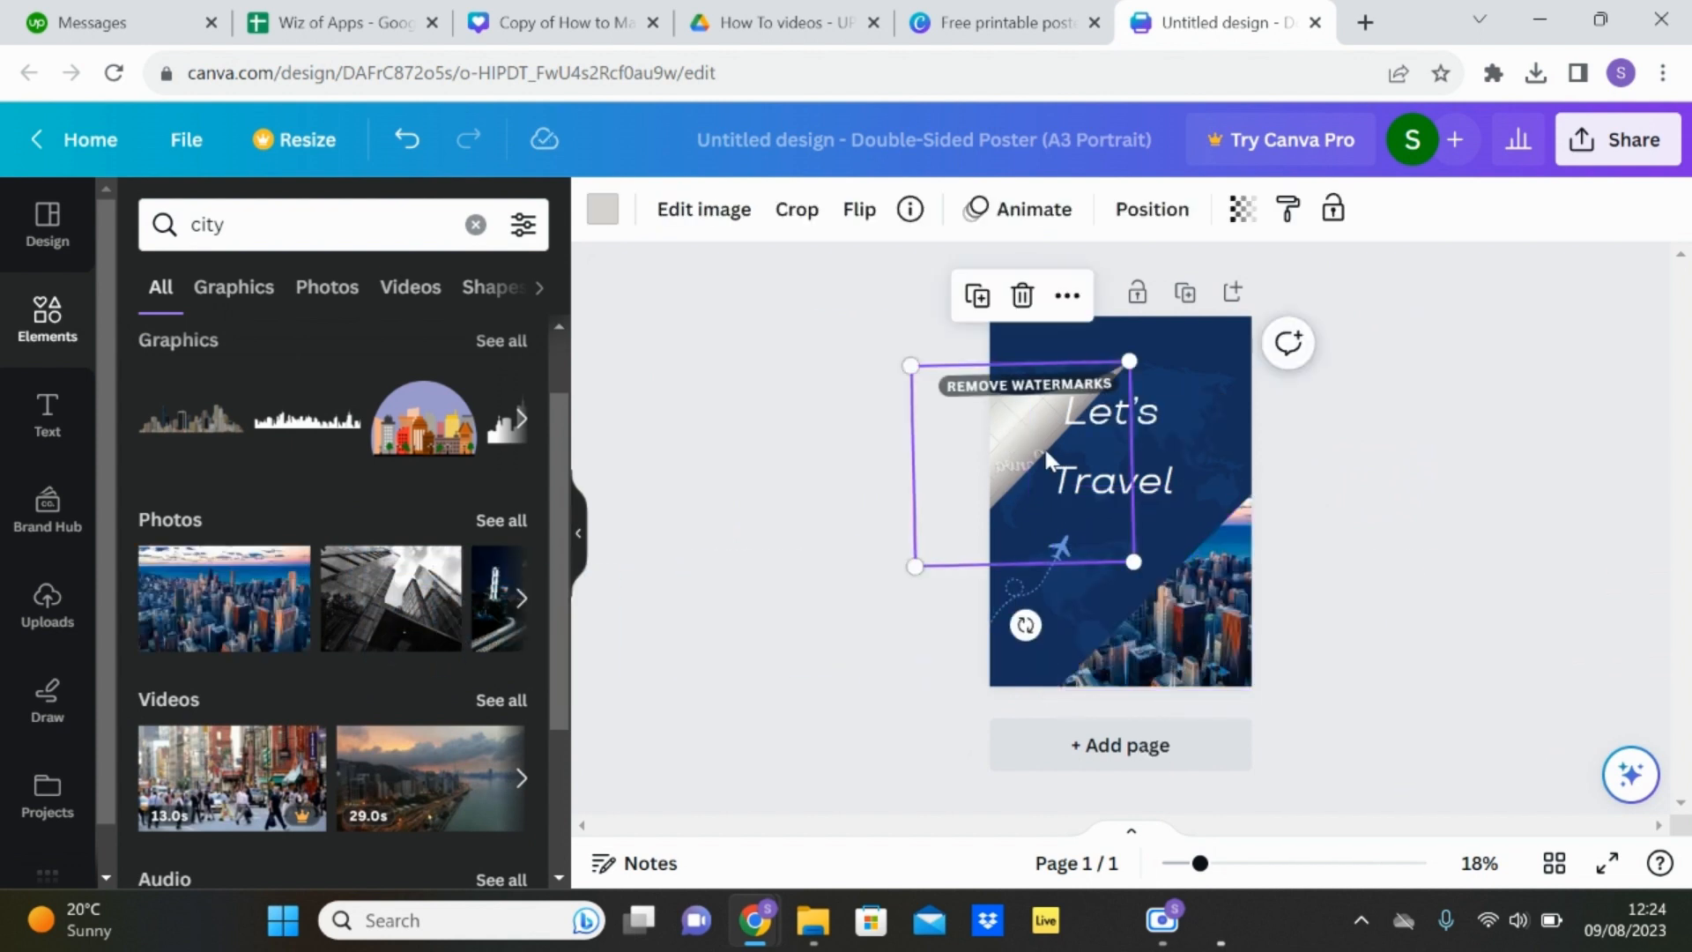
pyautogui.moveTo(1046, 457); pyautogui.dragTo(1146, 554)
pyautogui.click(1485, 608)
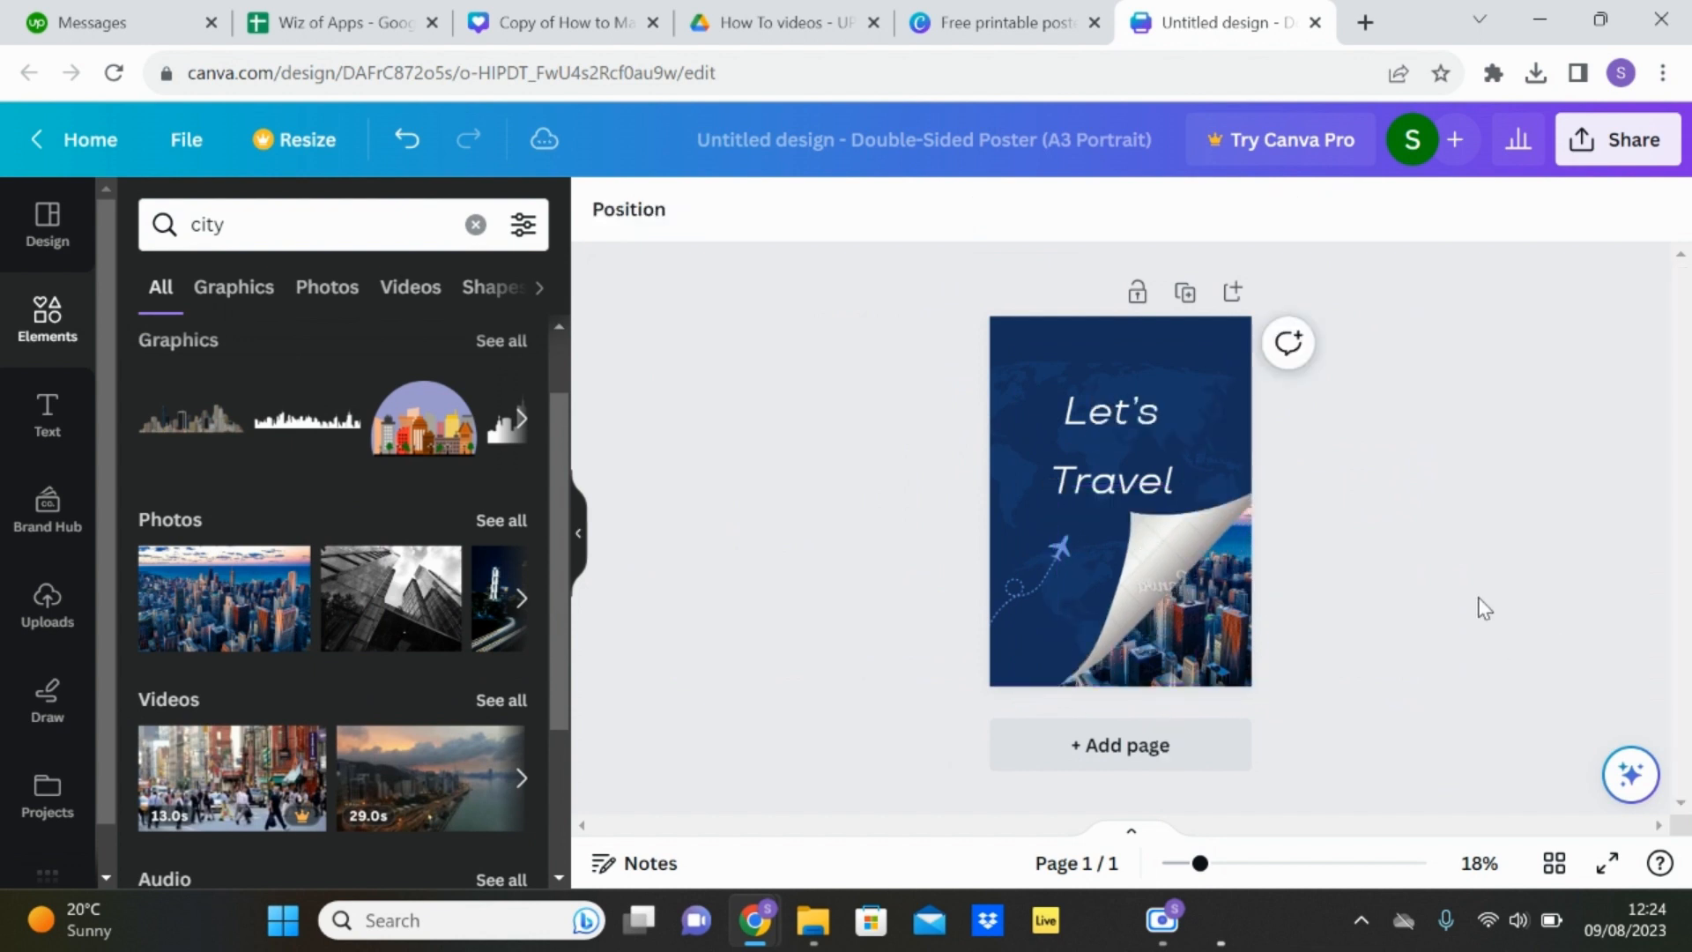
# - Change the poster's background colour to the light blue document colour #6793db
pyautogui.click(1186, 340)
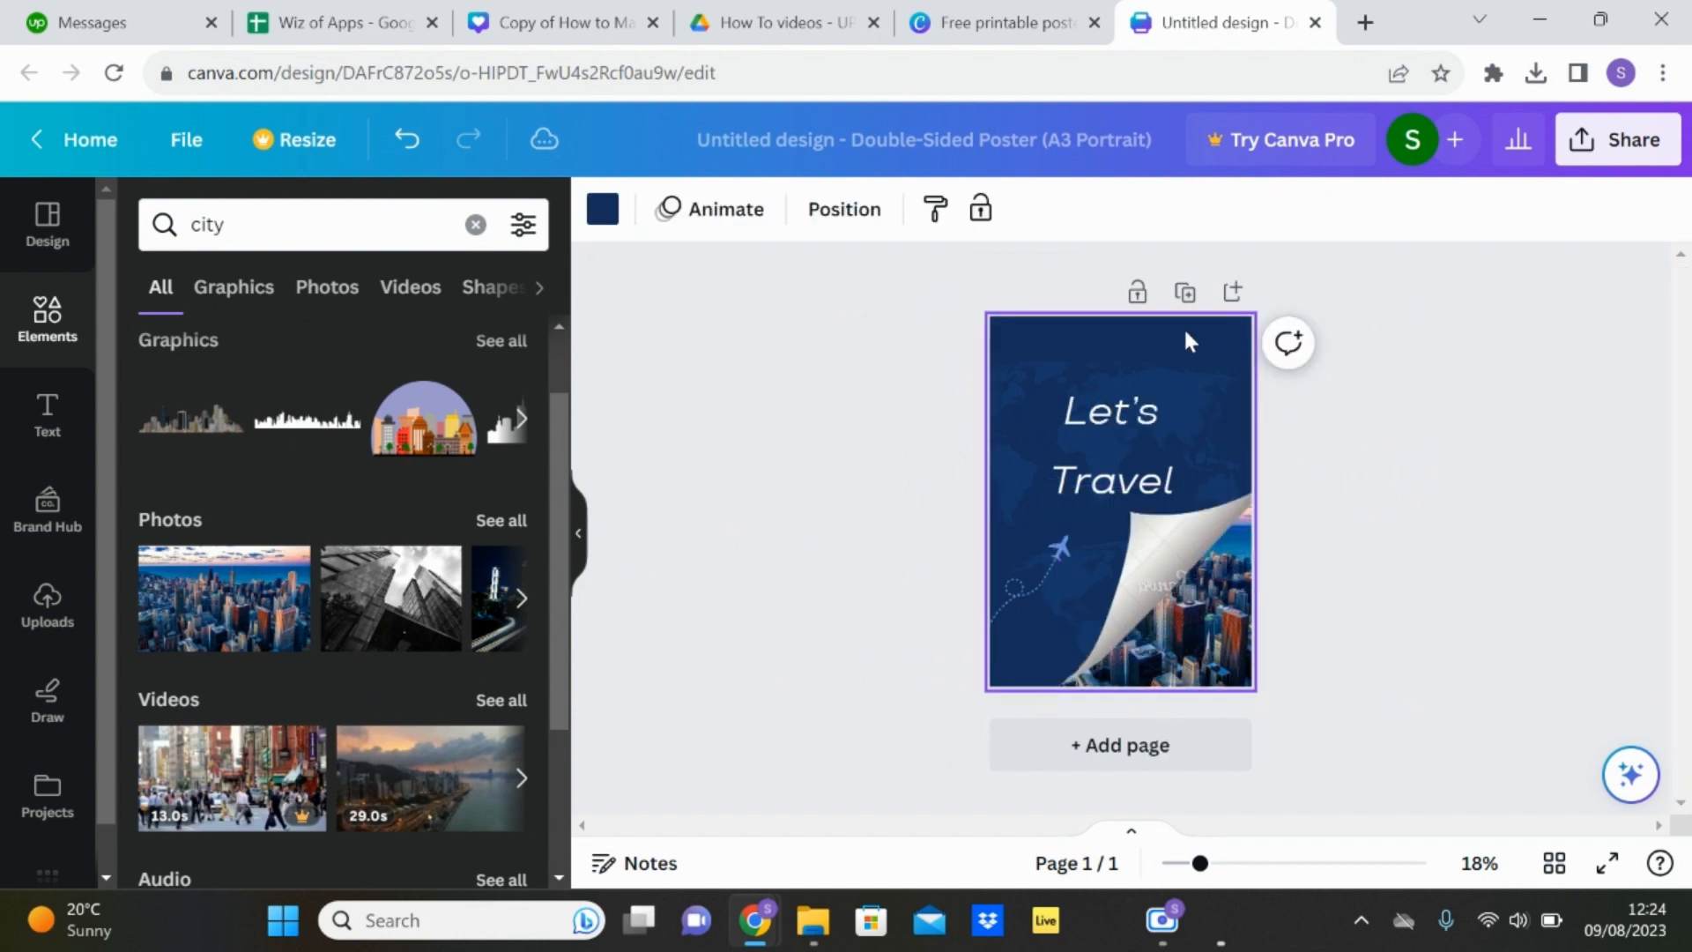
pyautogui.click(607, 211)
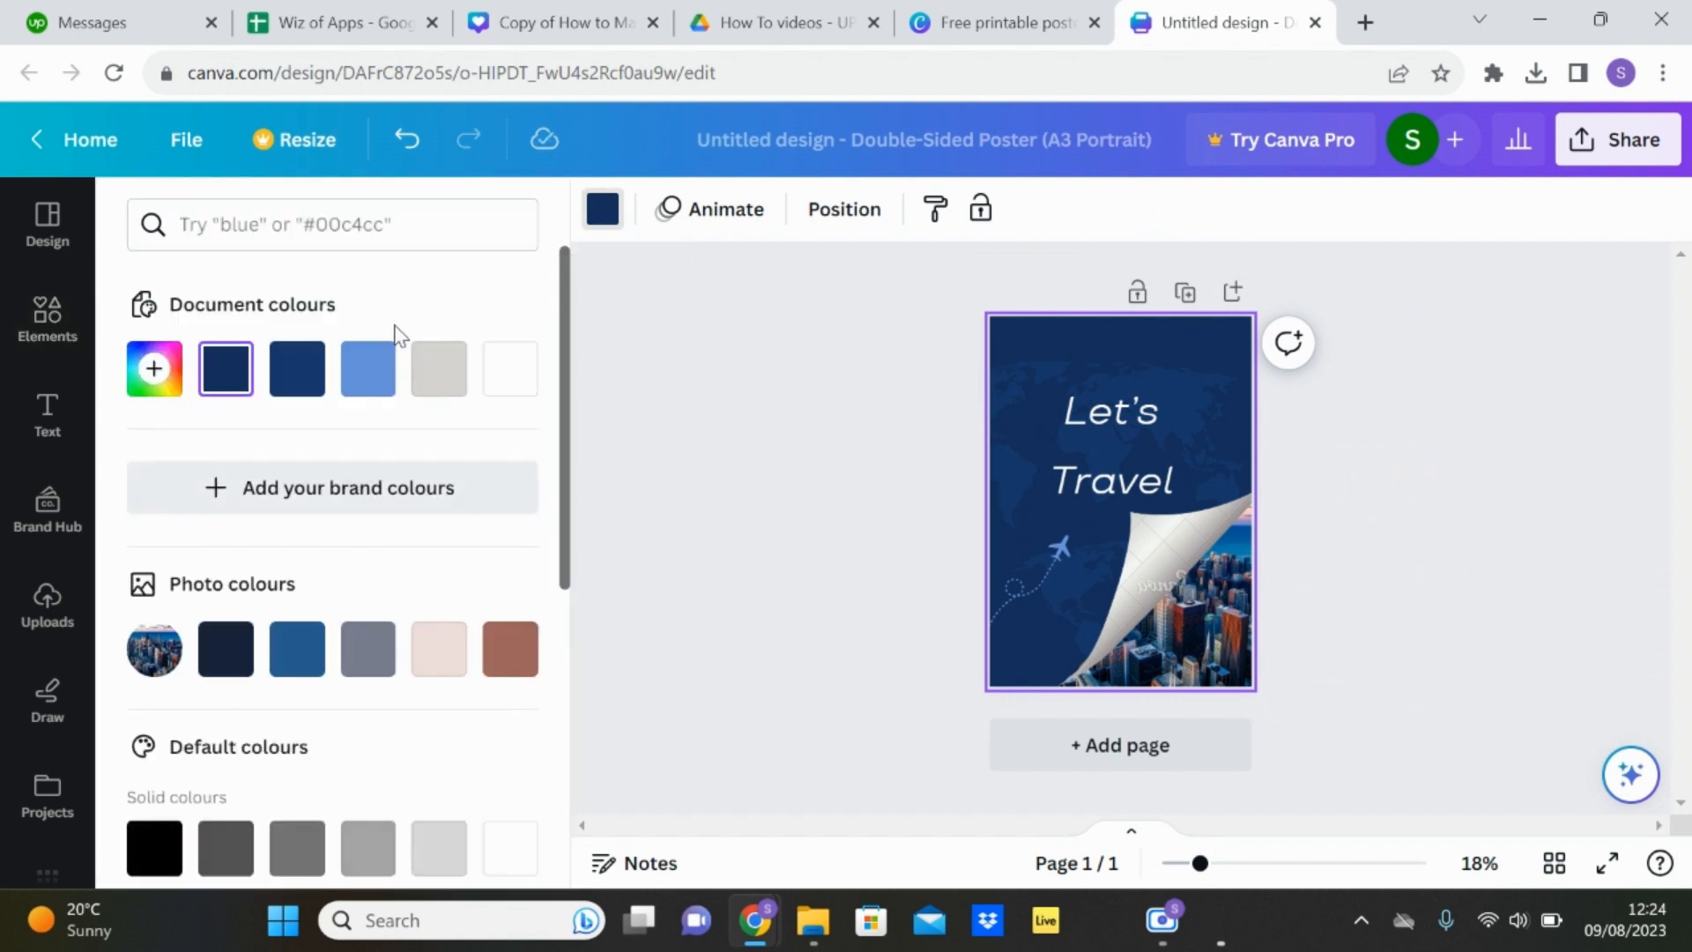
pyautogui.click(366, 388)
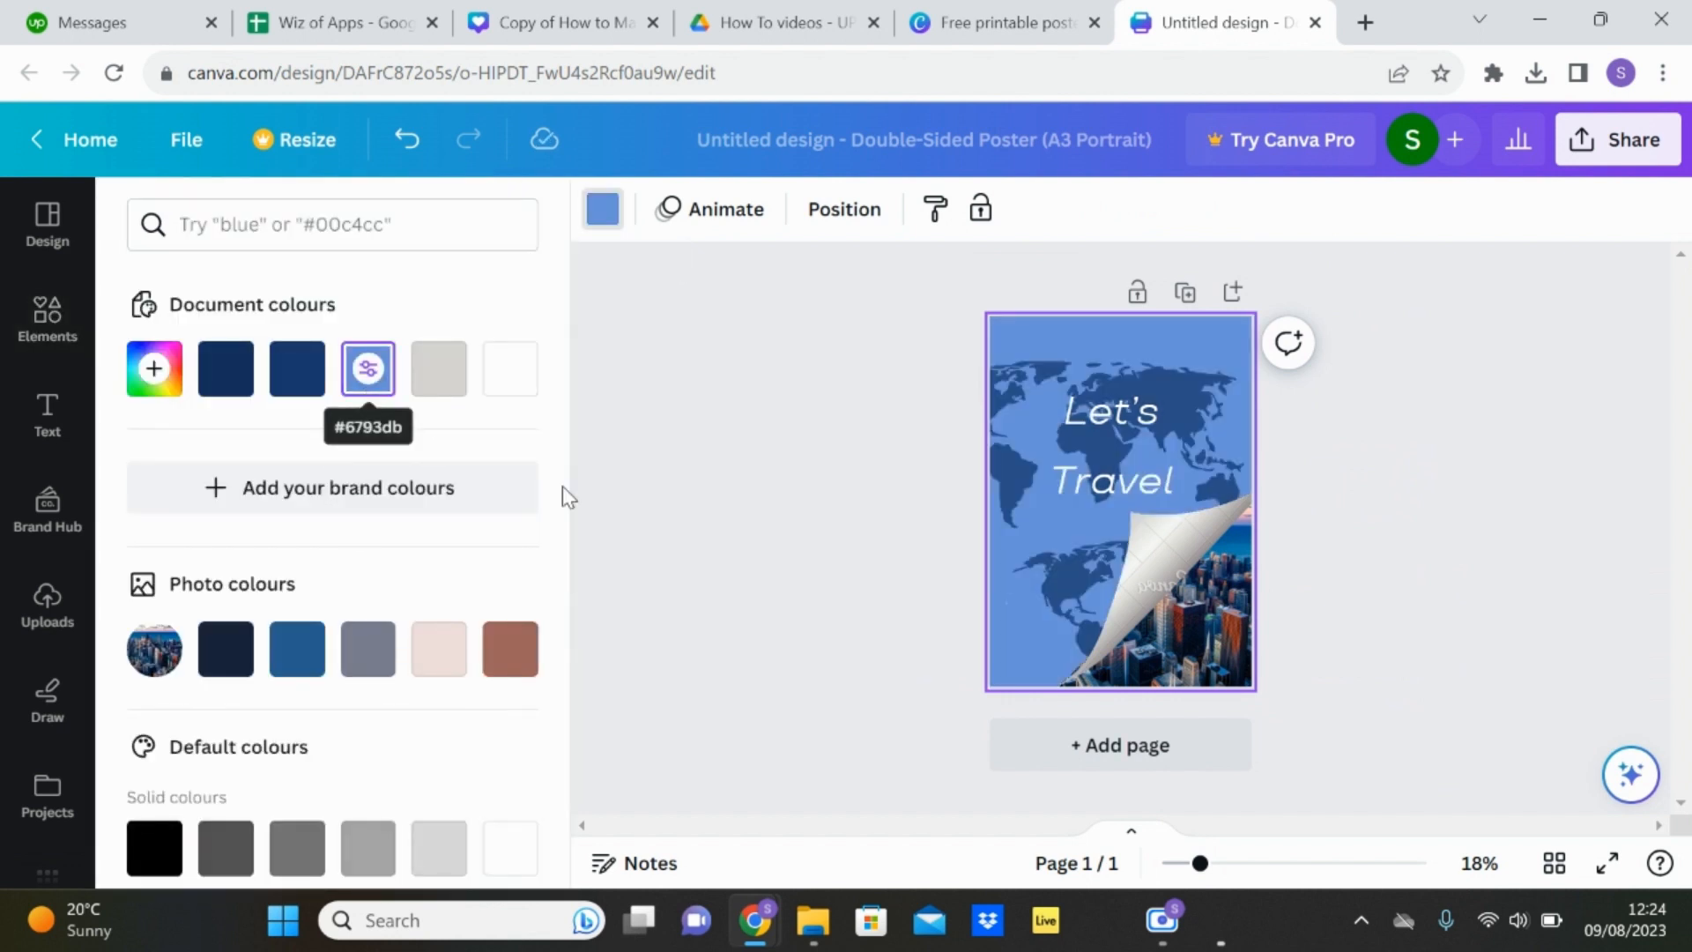
# - Try the reddish-brown photo colour as the poster background, and undo the background colour changes back to the original dark navy
pyautogui.click(498, 657)
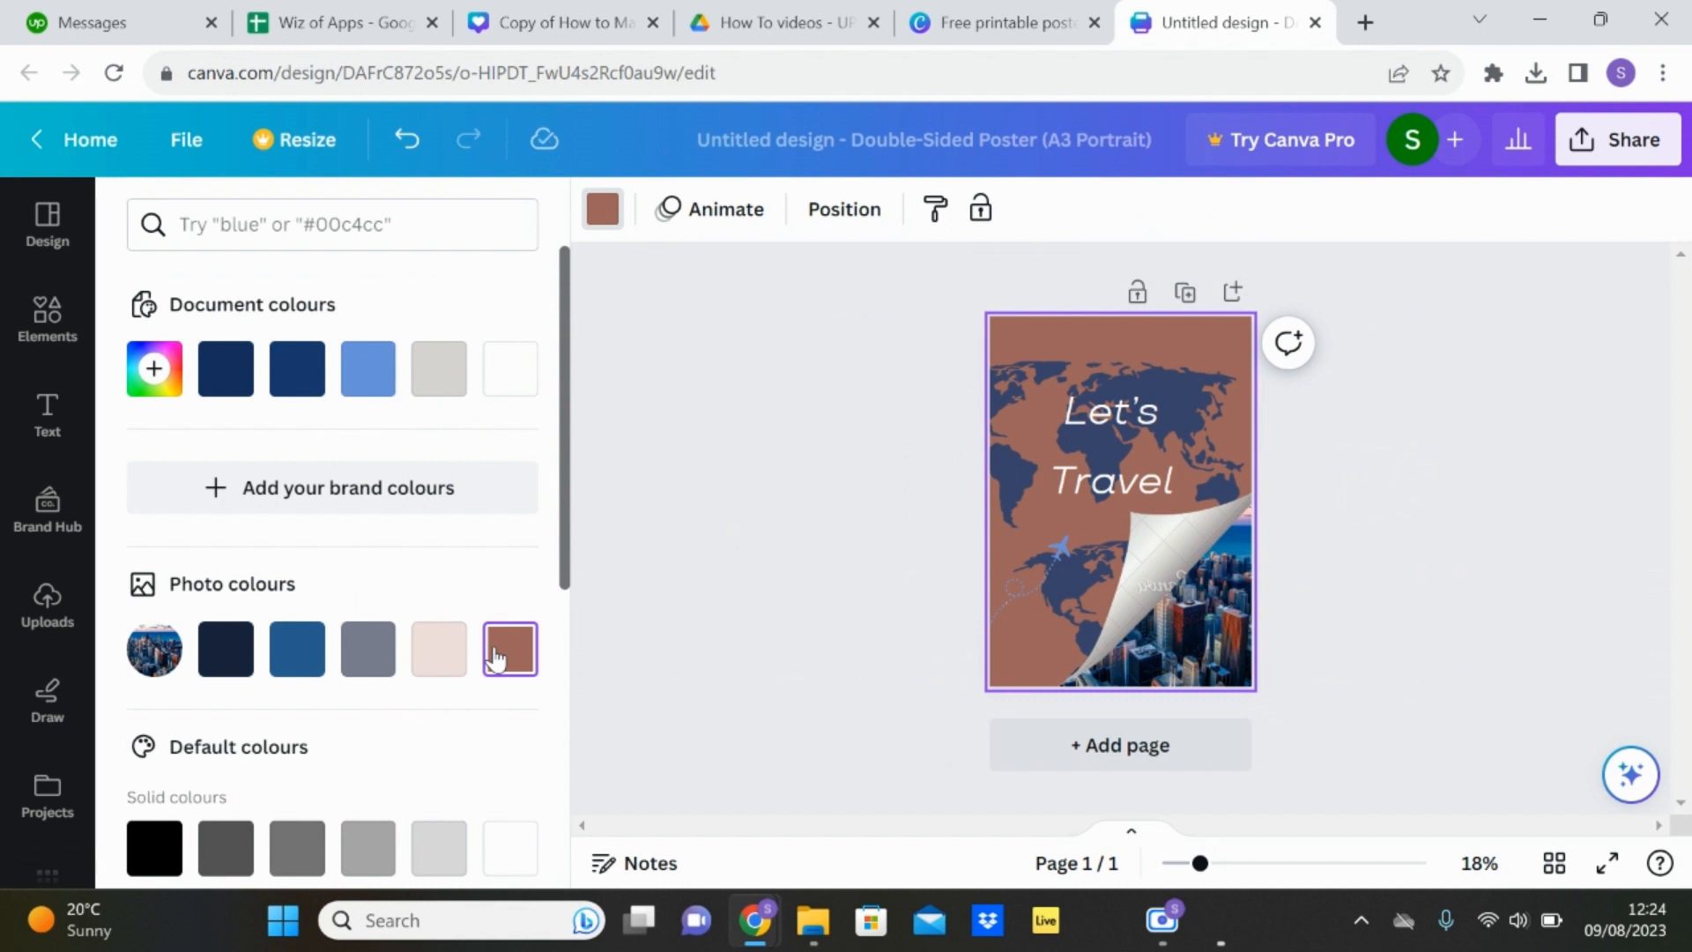
pyautogui.scroll(-3, 491, 653)
pyautogui.scroll(3, 491, 661)
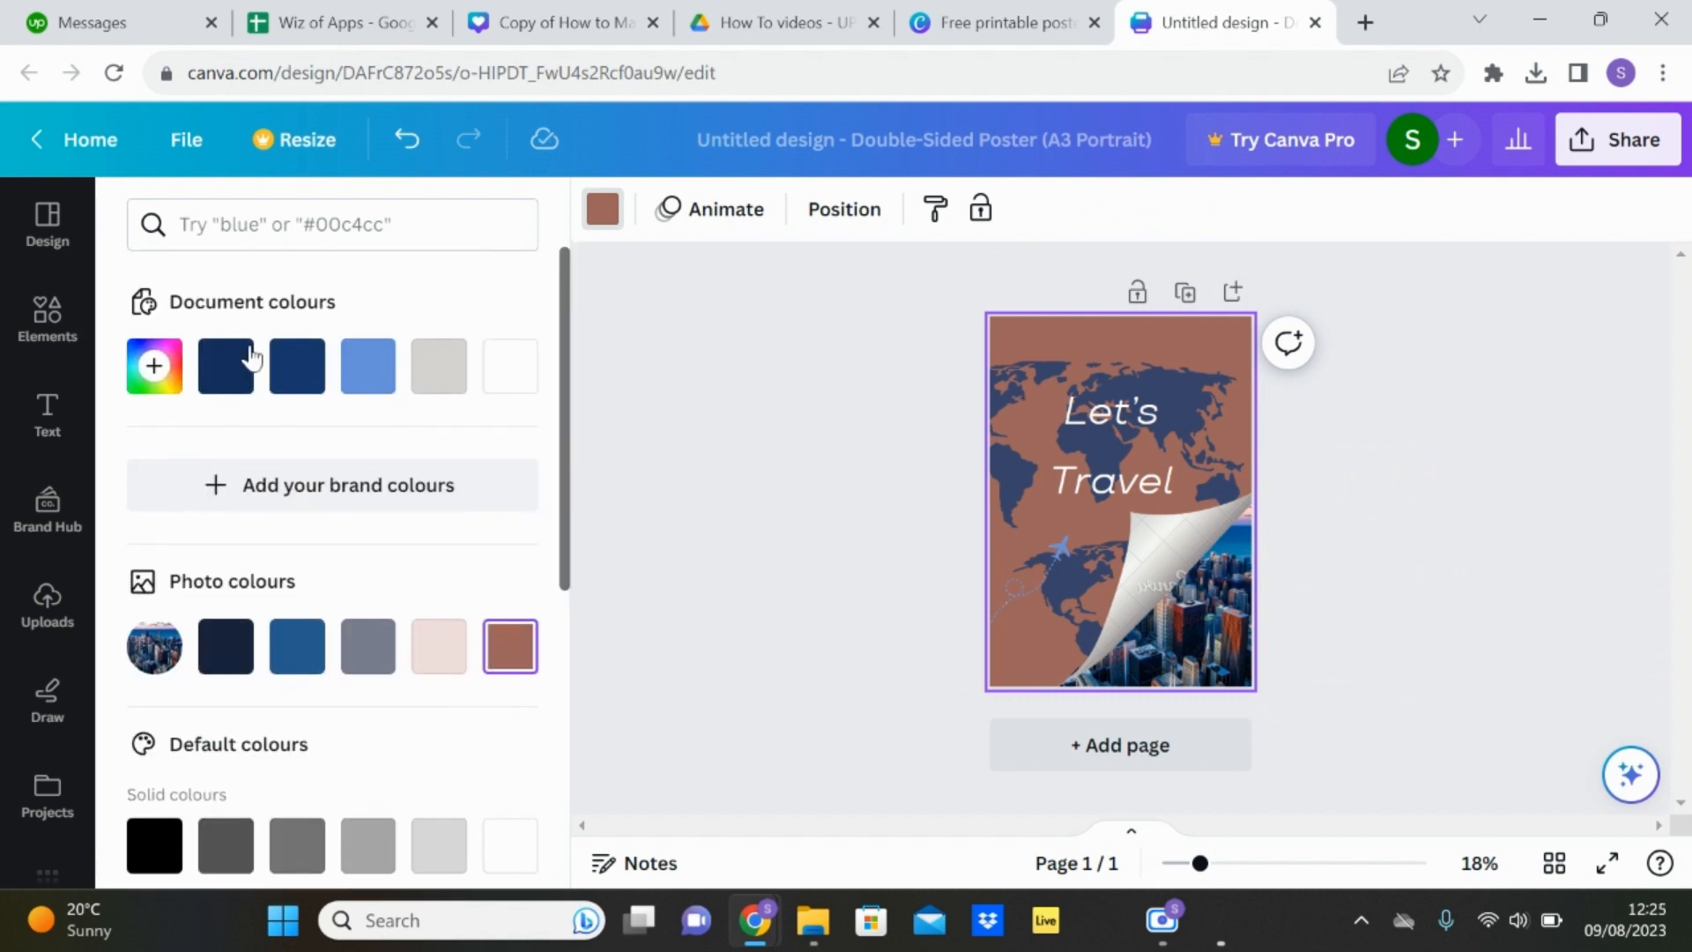
pyautogui.click(408, 144)
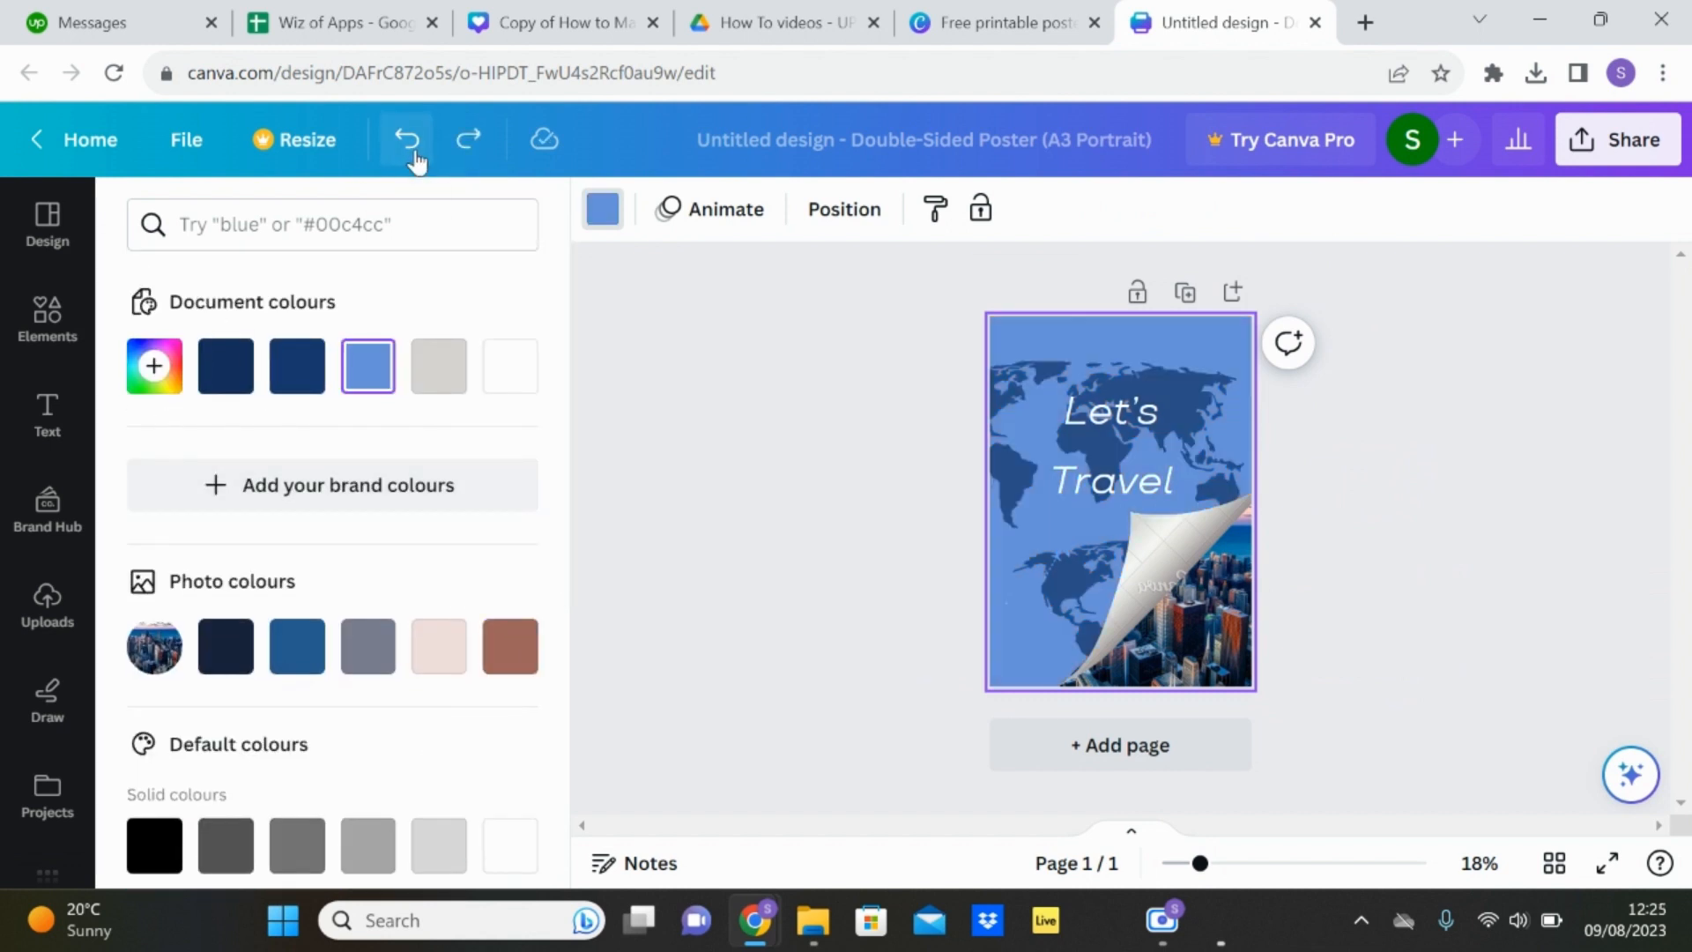
pyautogui.click(408, 144)
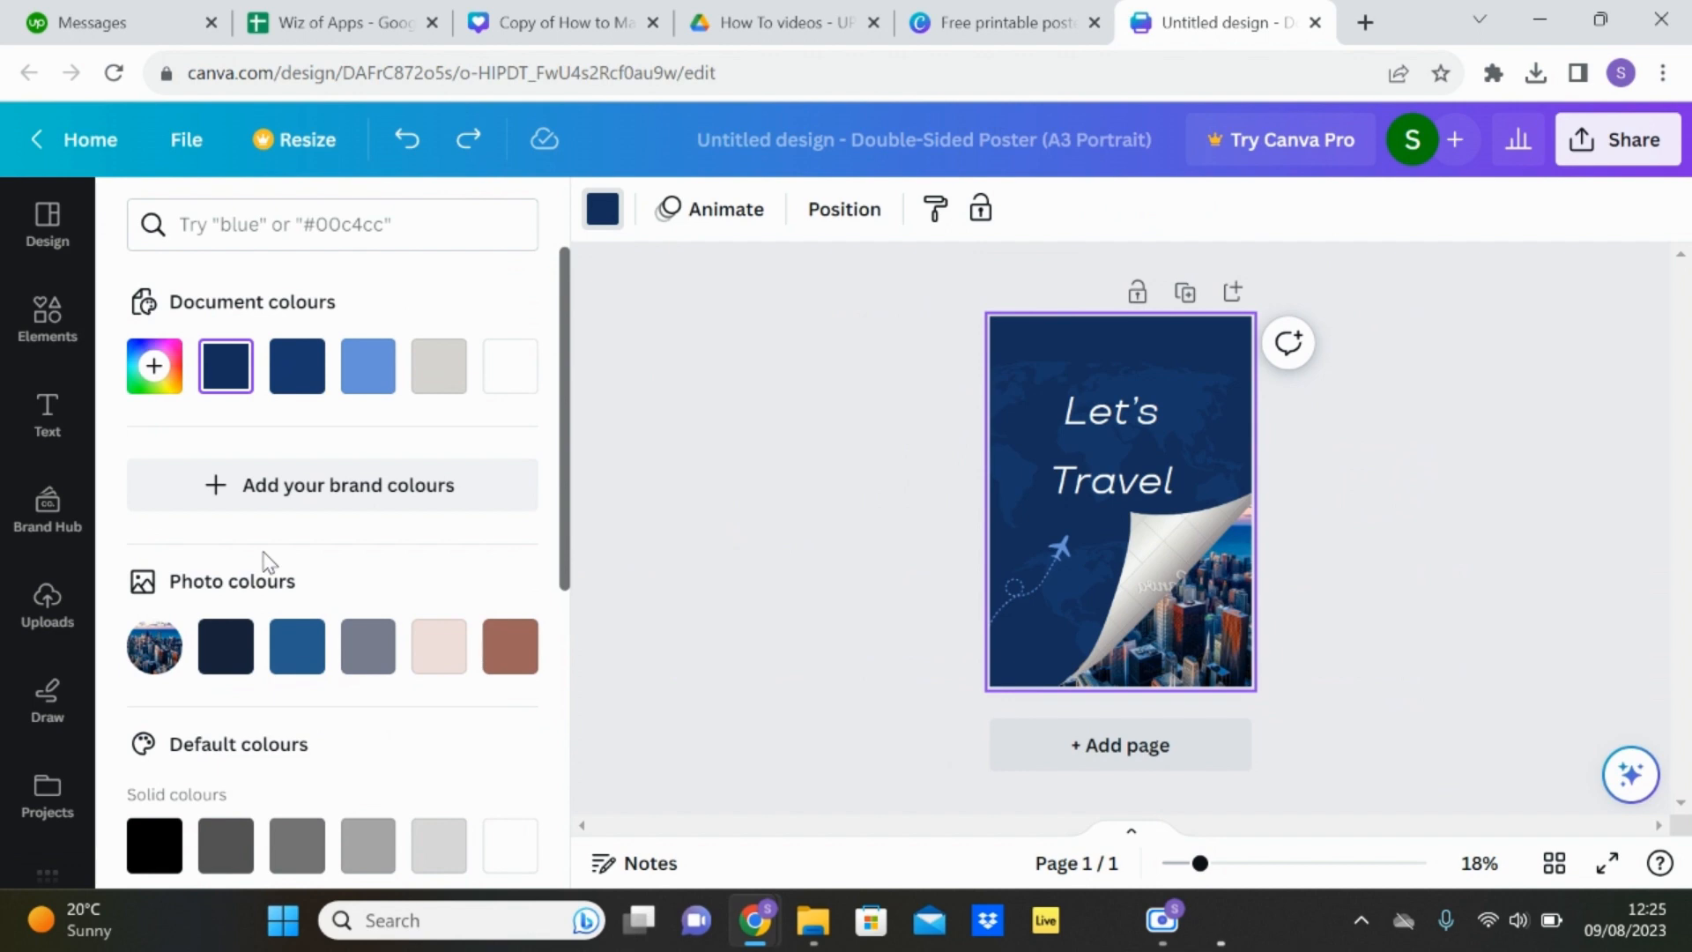
# - View the uploaded images available for the poster and deselect the page
pyautogui.click(51, 610)
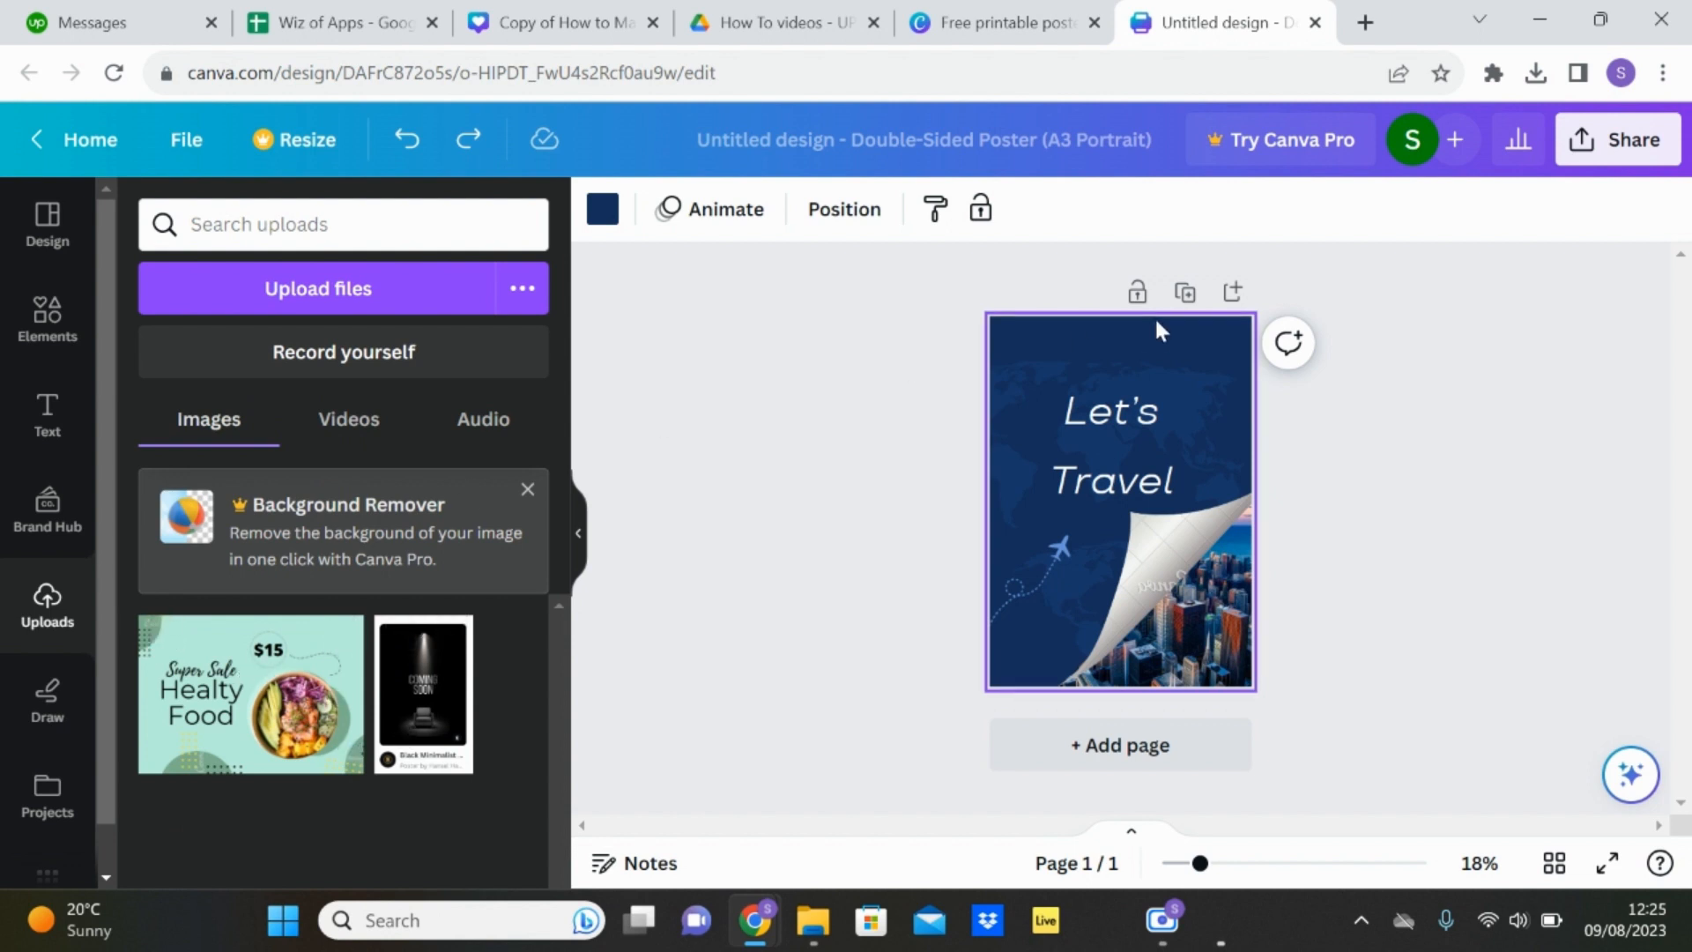
pyautogui.click(1440, 579)
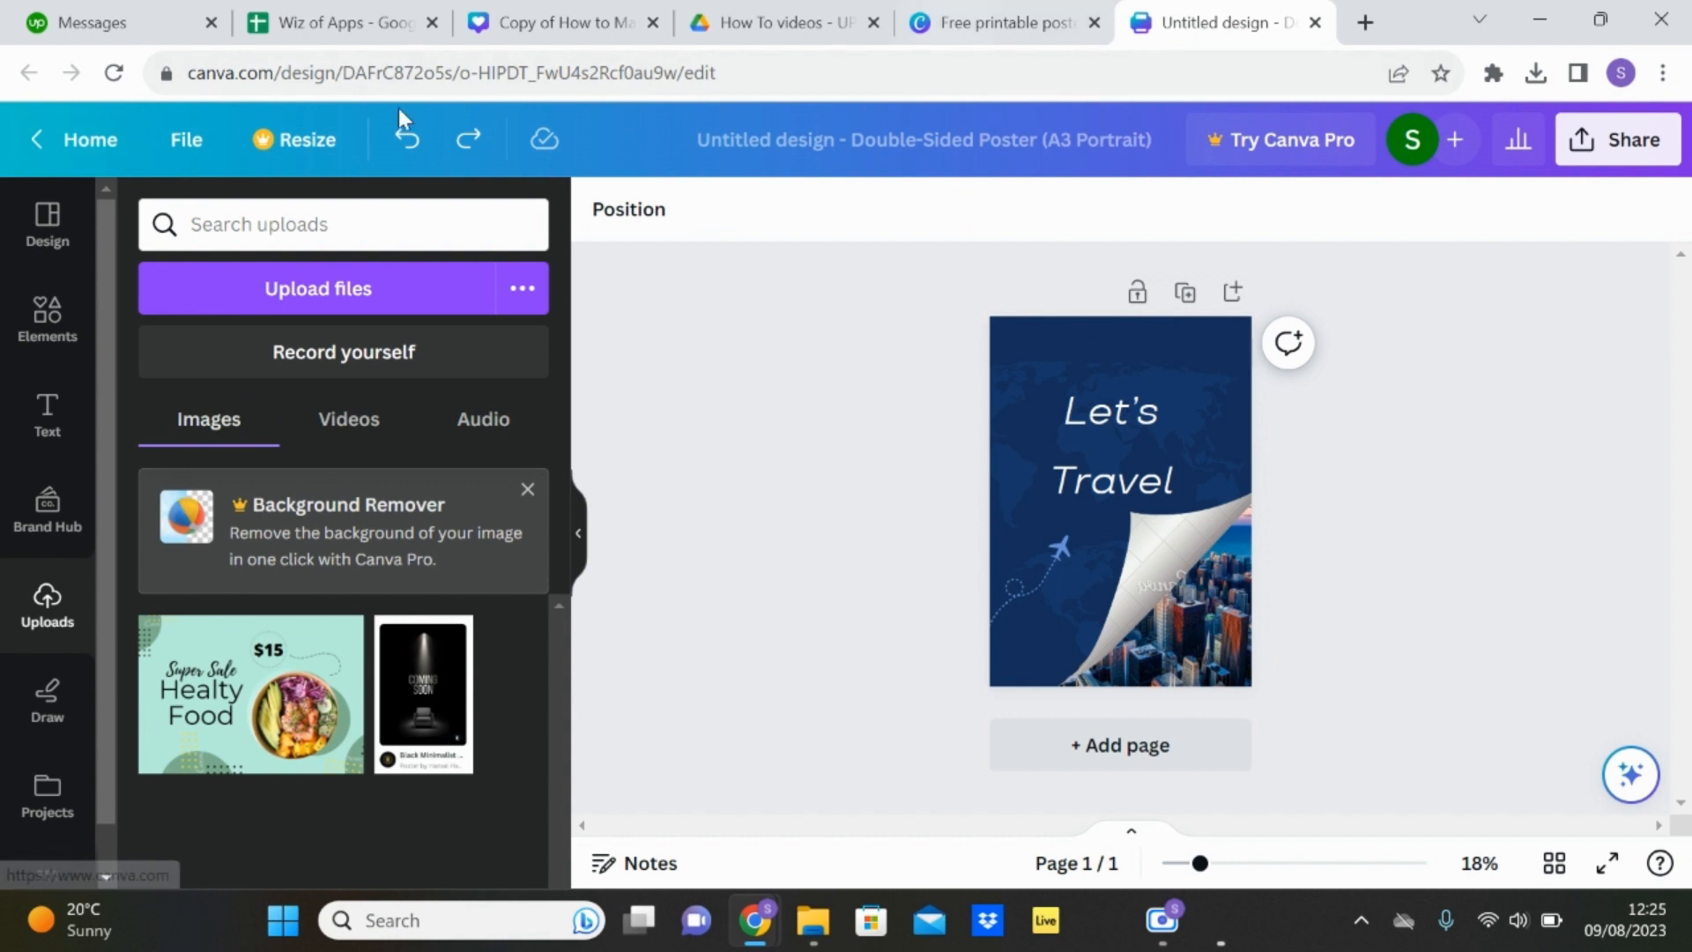
# - Return to the home page, search for "poster" and open the Poster (Double-Sided - A3 Portrait) templates
pyautogui.click(85, 138)
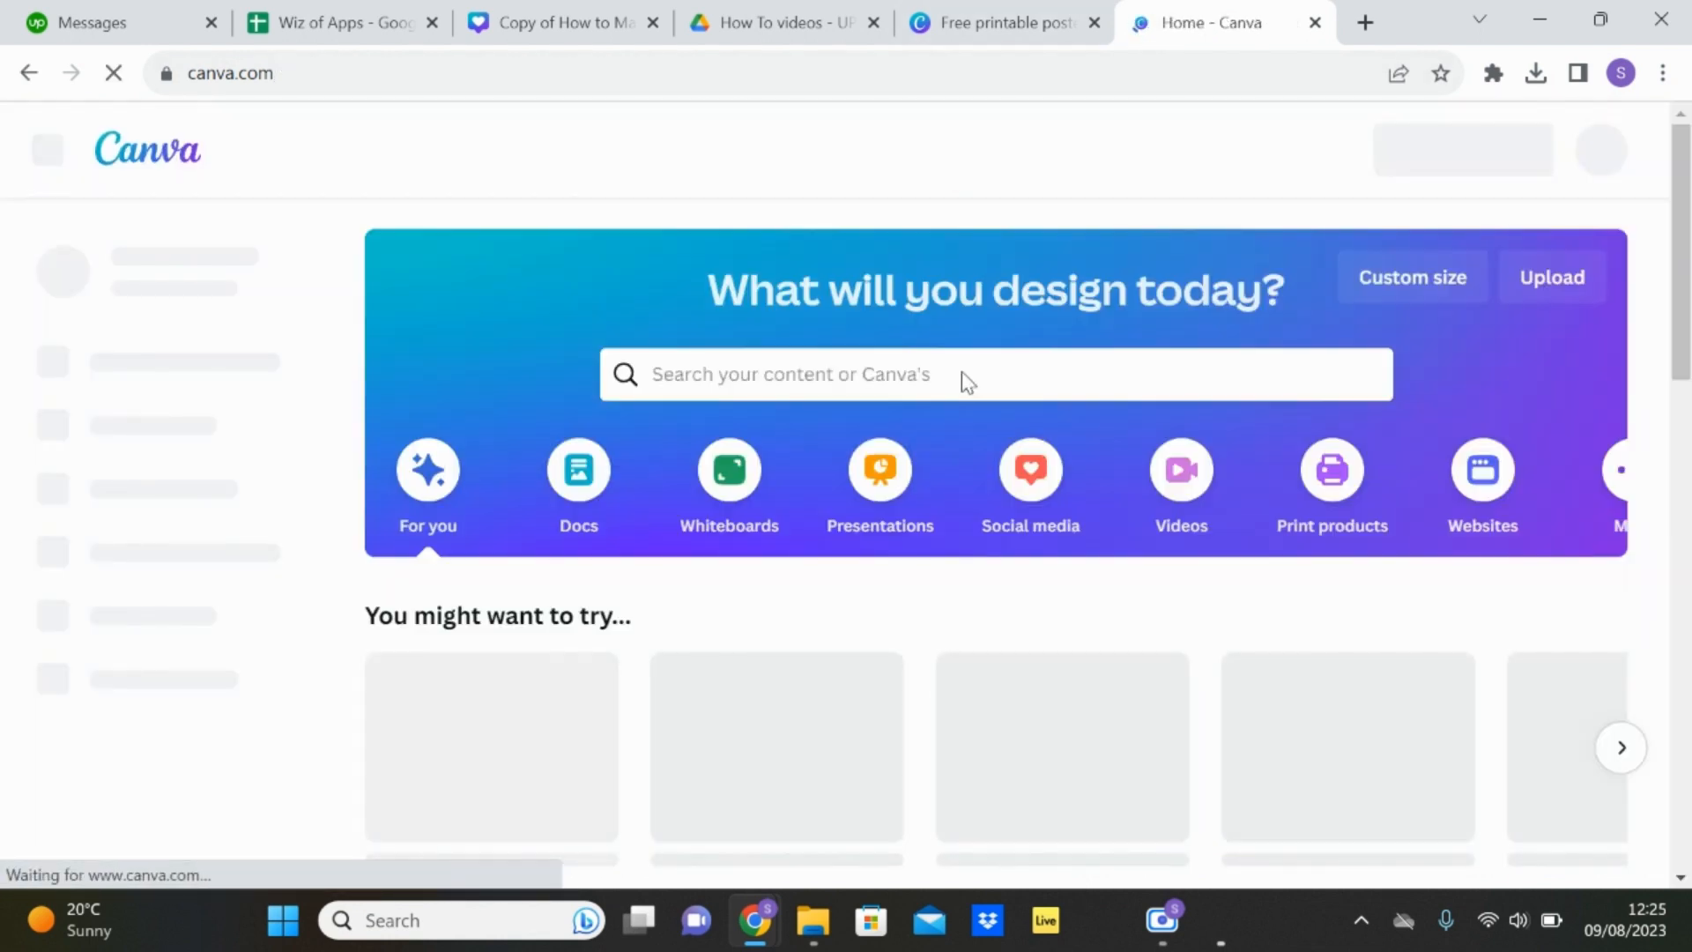
pyautogui.click(859, 391)
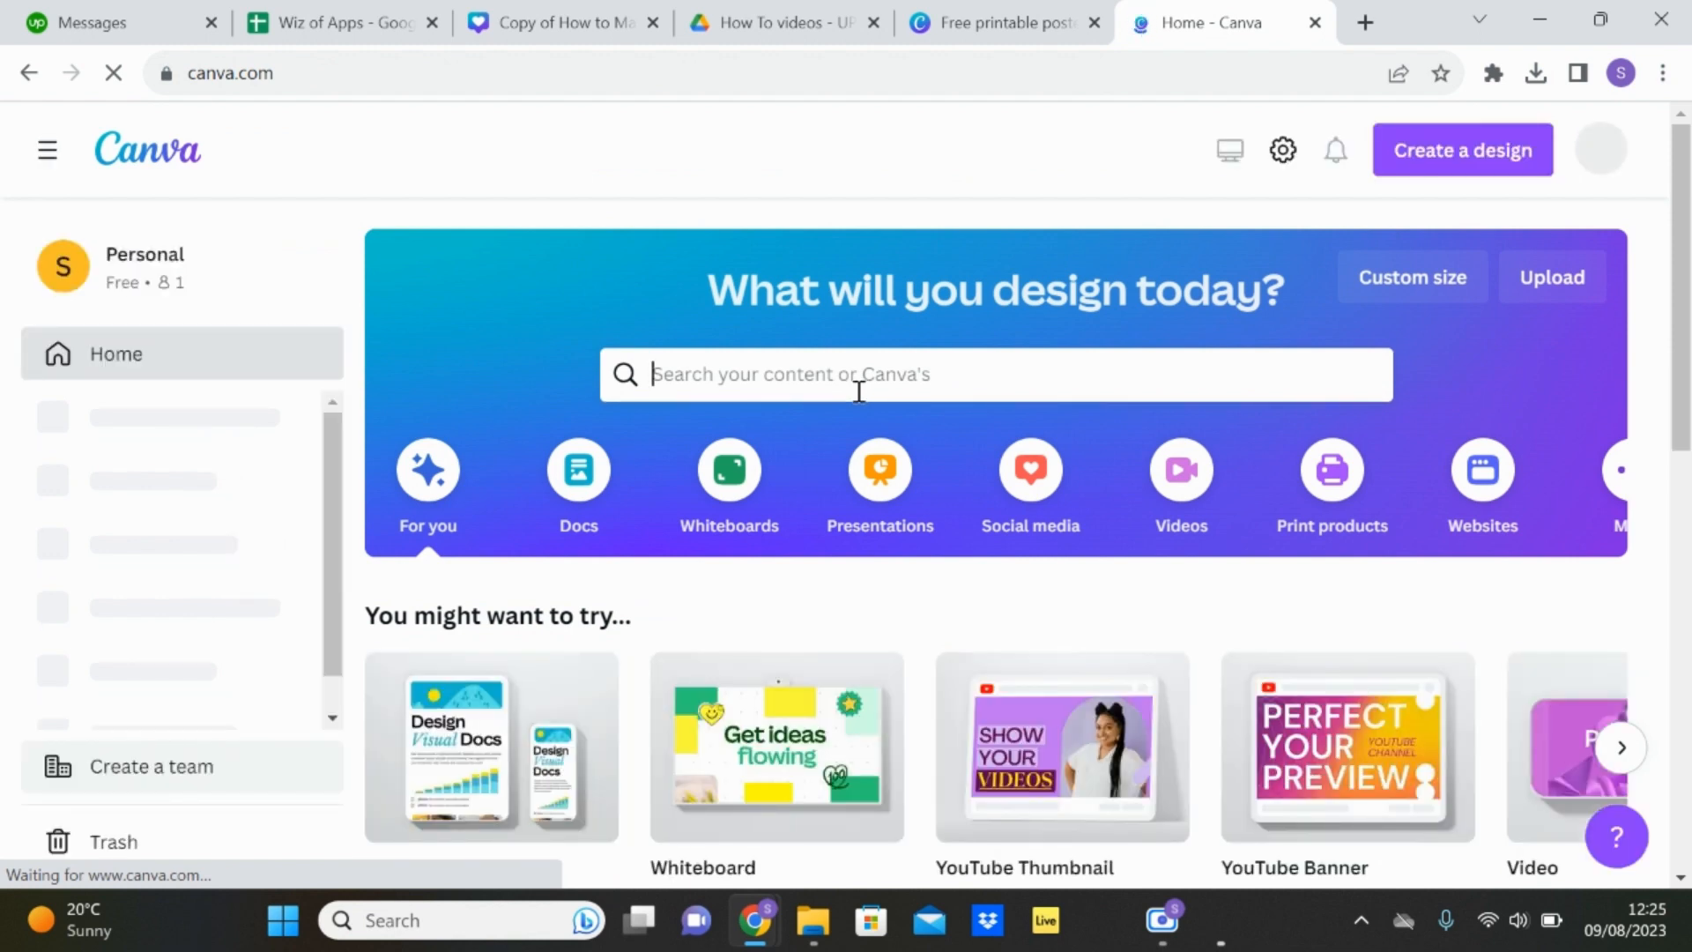
pyautogui.write('poster')
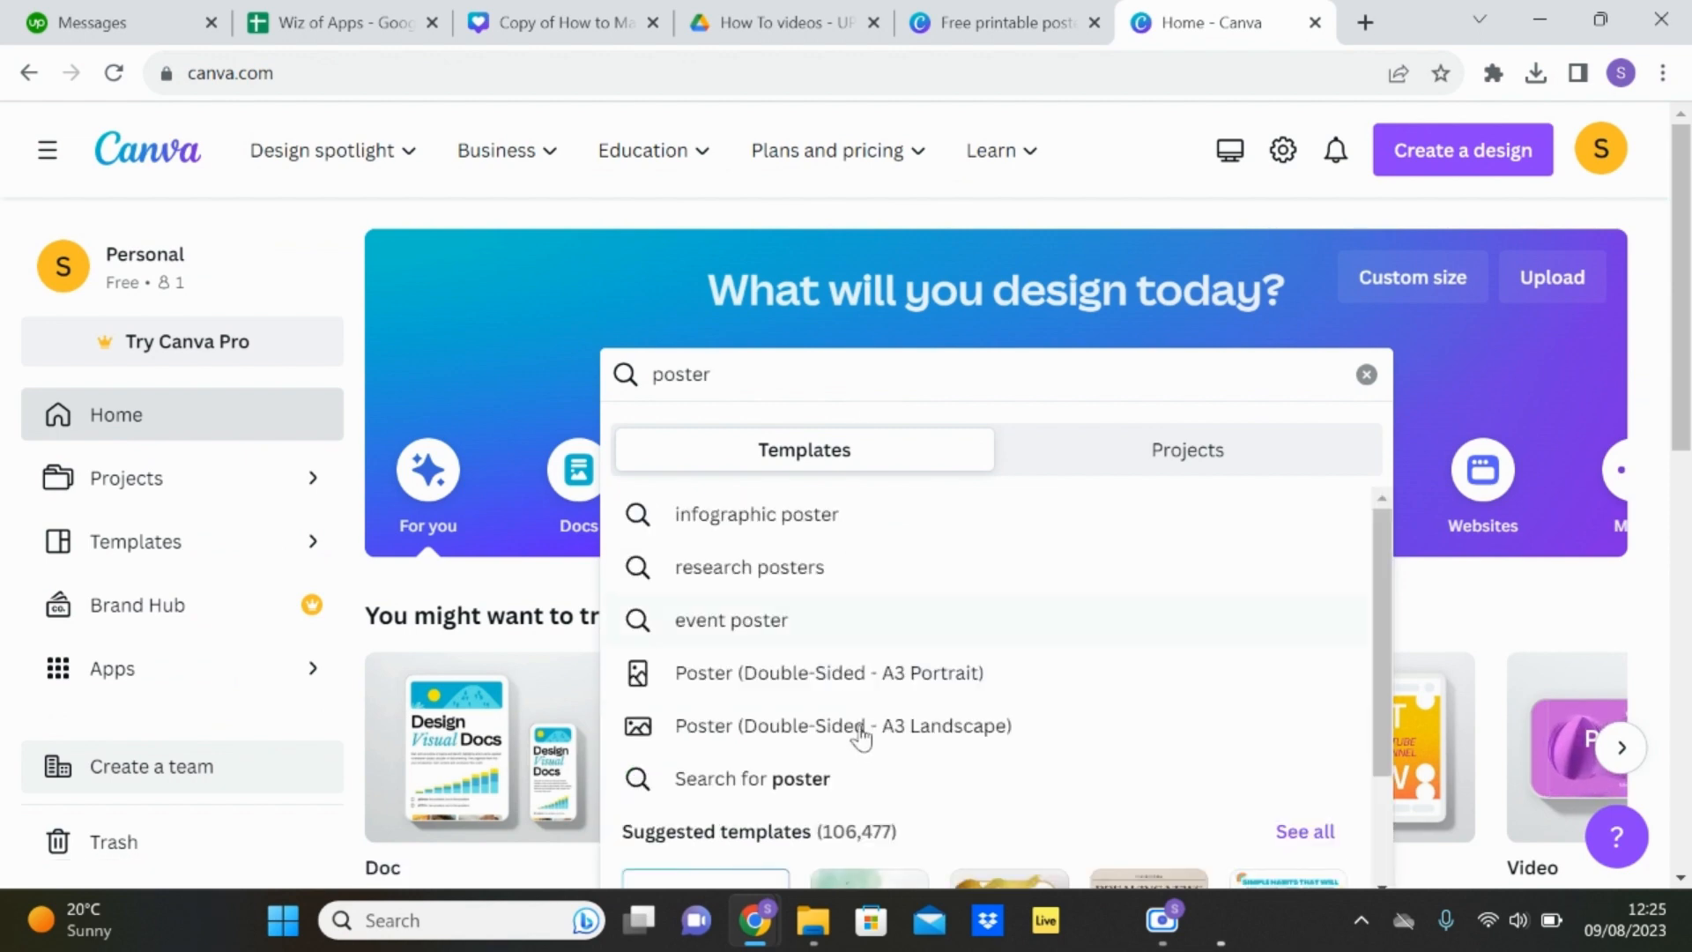
pyautogui.click(857, 686)
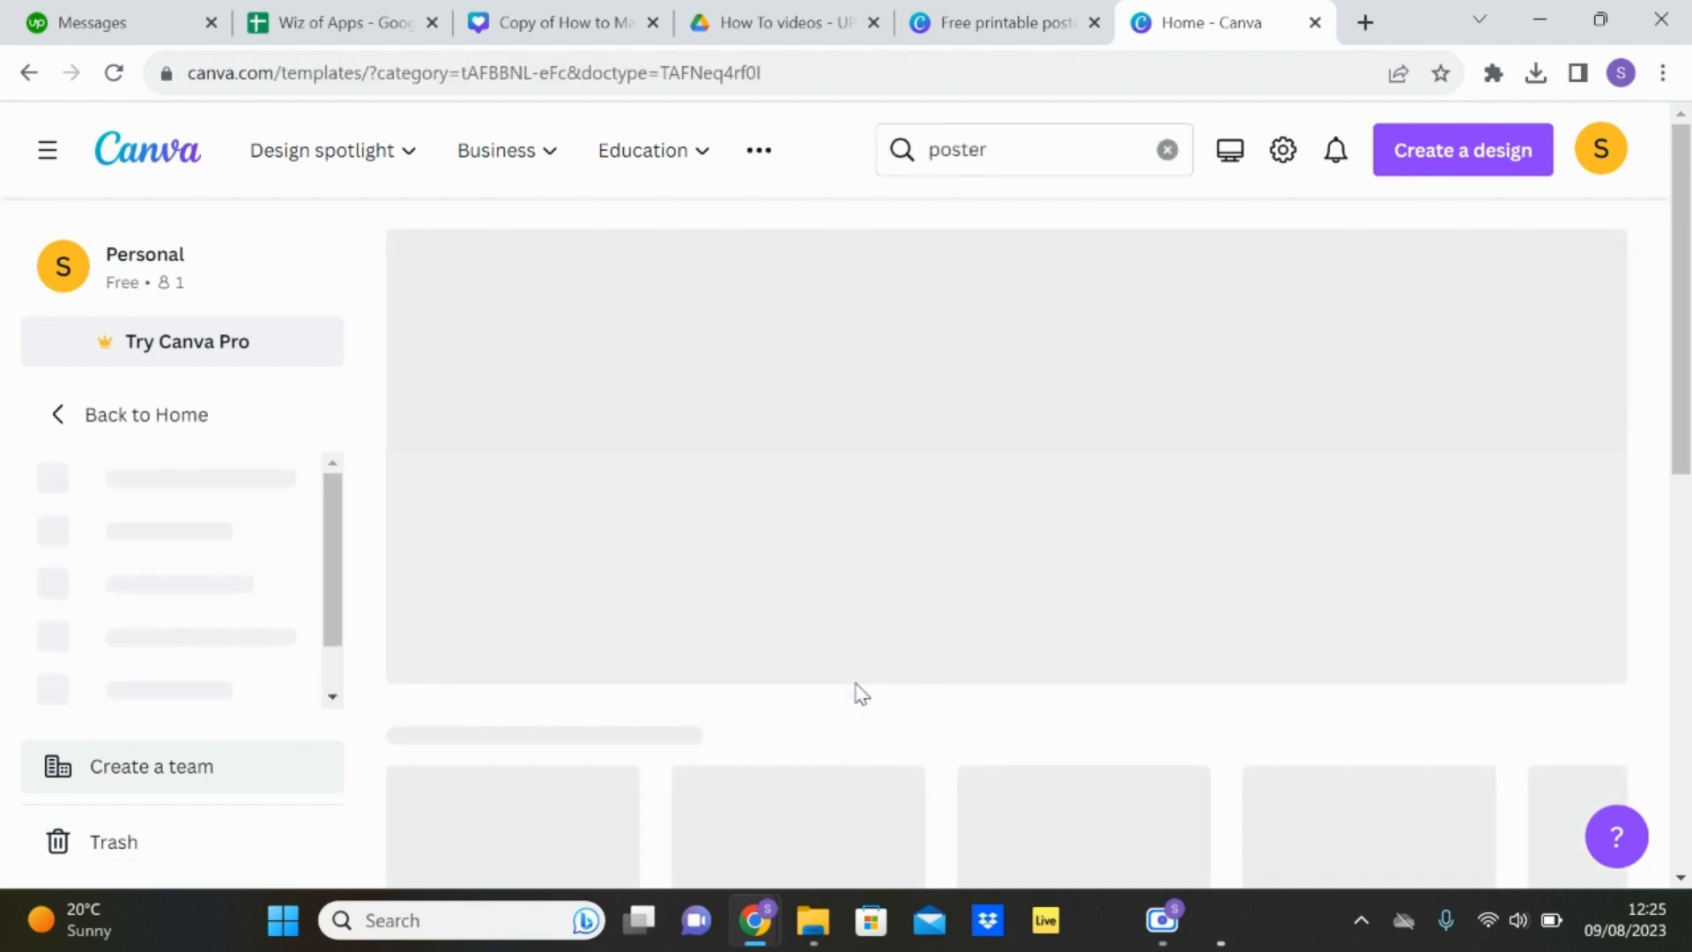
# - Start a blank double-sided A3 portrait poster from the template listing
pyautogui.scroll(-5, 861, 693)
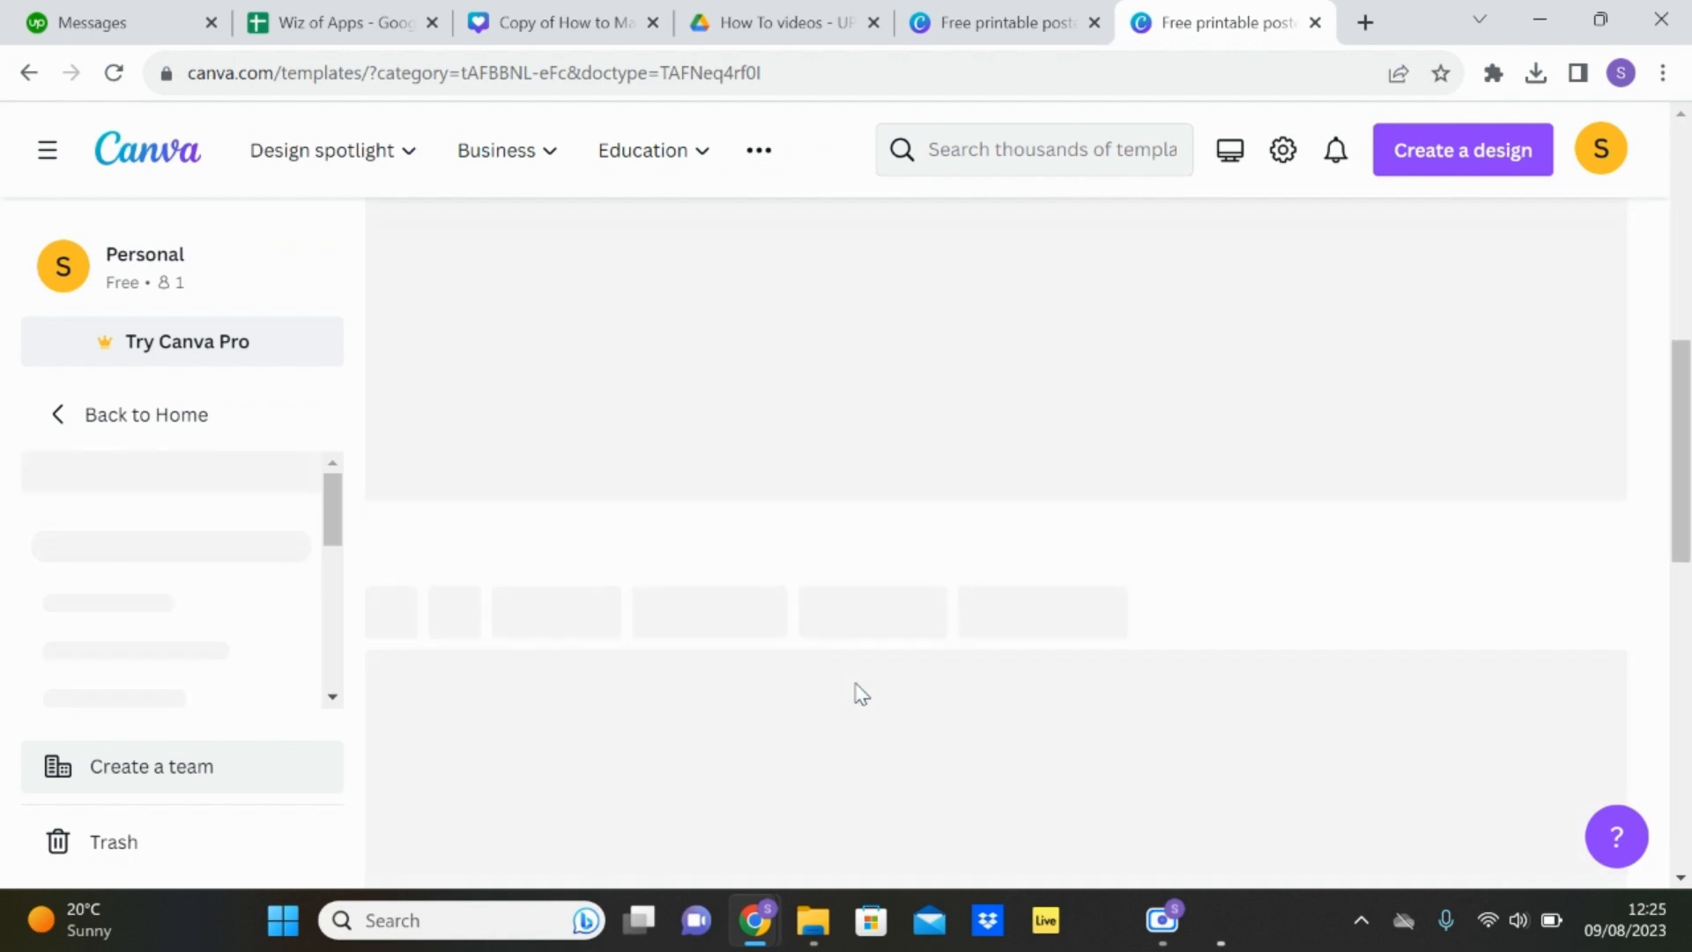
pyautogui.scroll(-3, 861, 694)
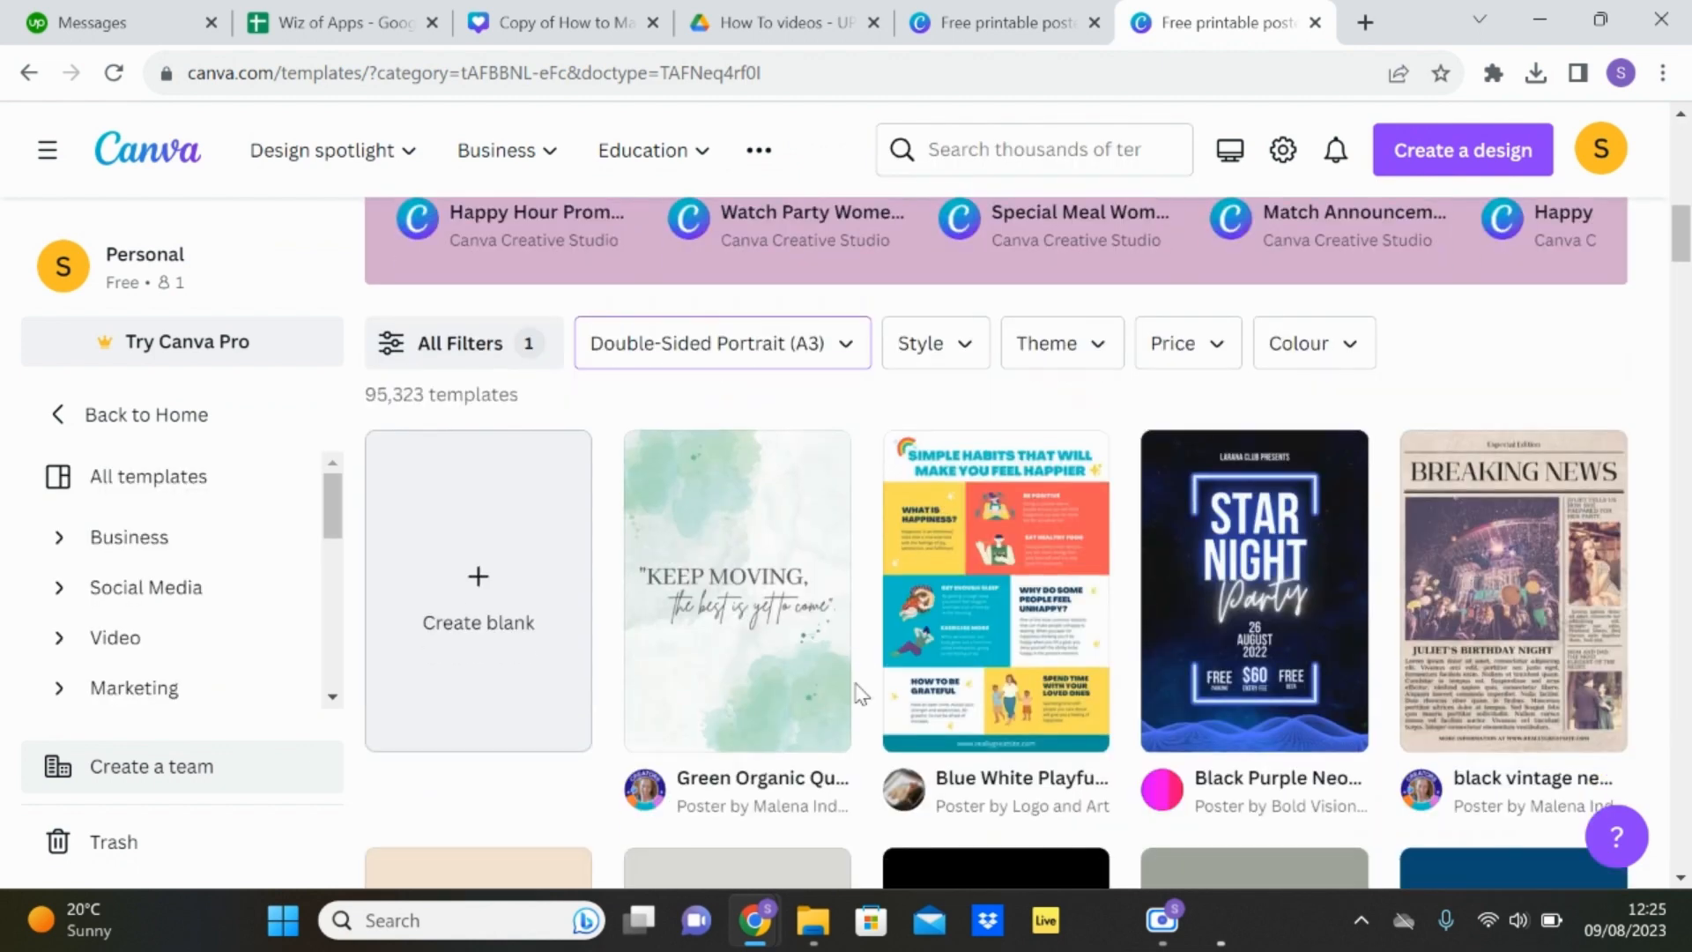
pyautogui.click(428, 588)
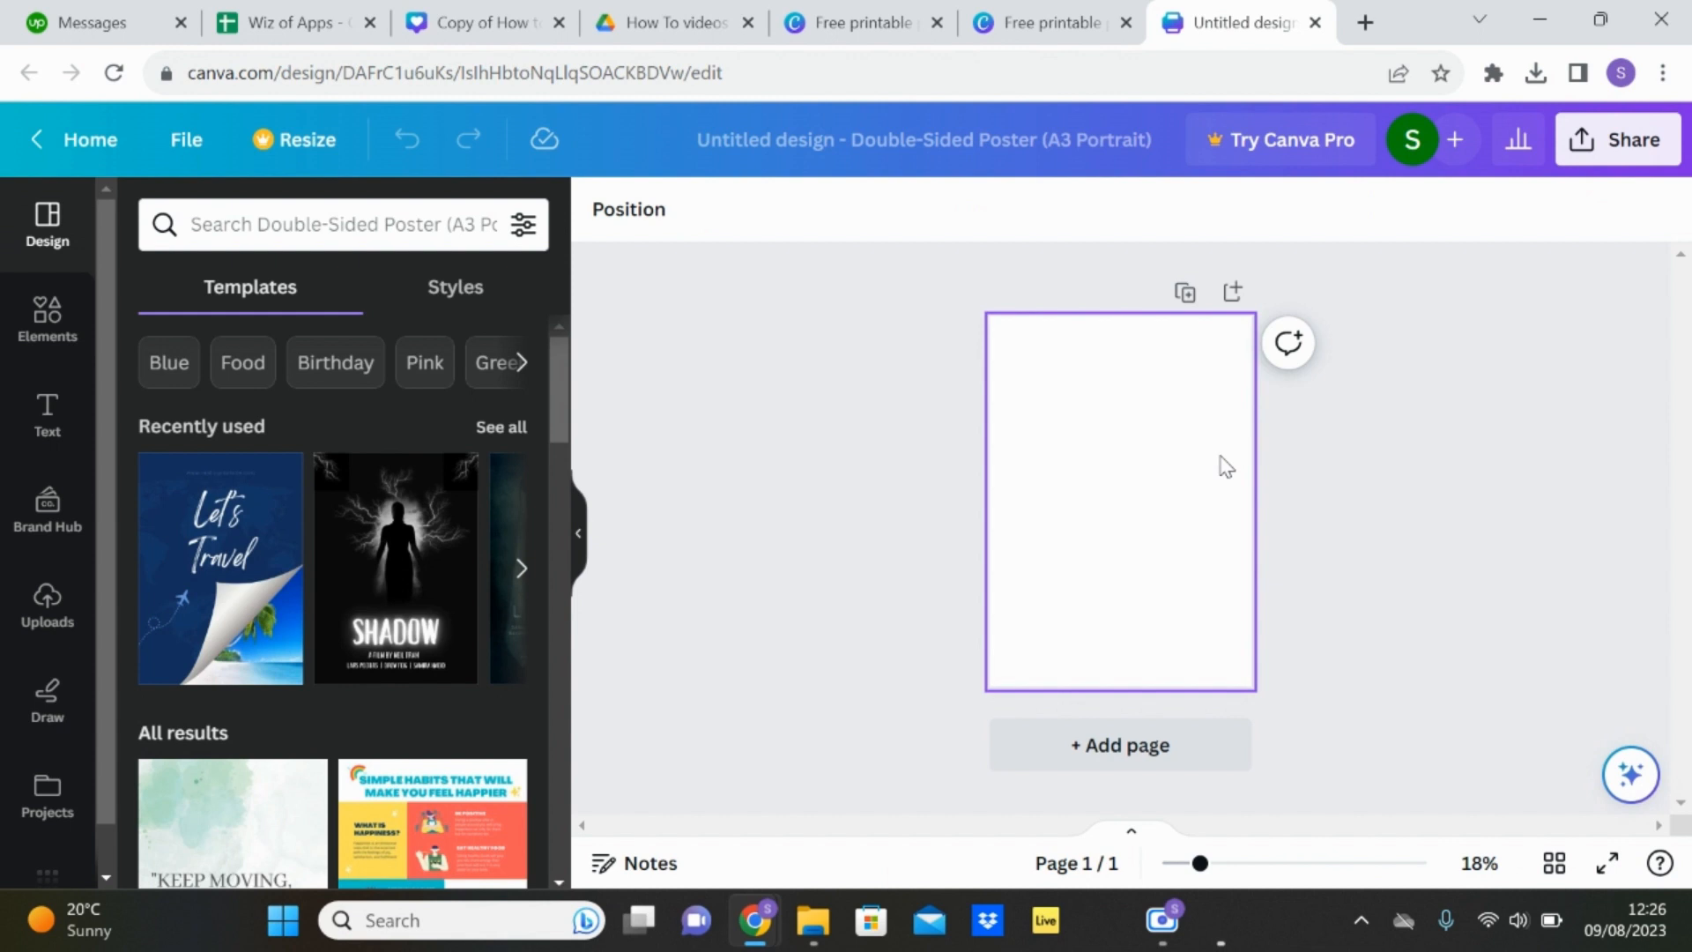
# - Search the design elements for "beach"
pyautogui.click(47, 315)
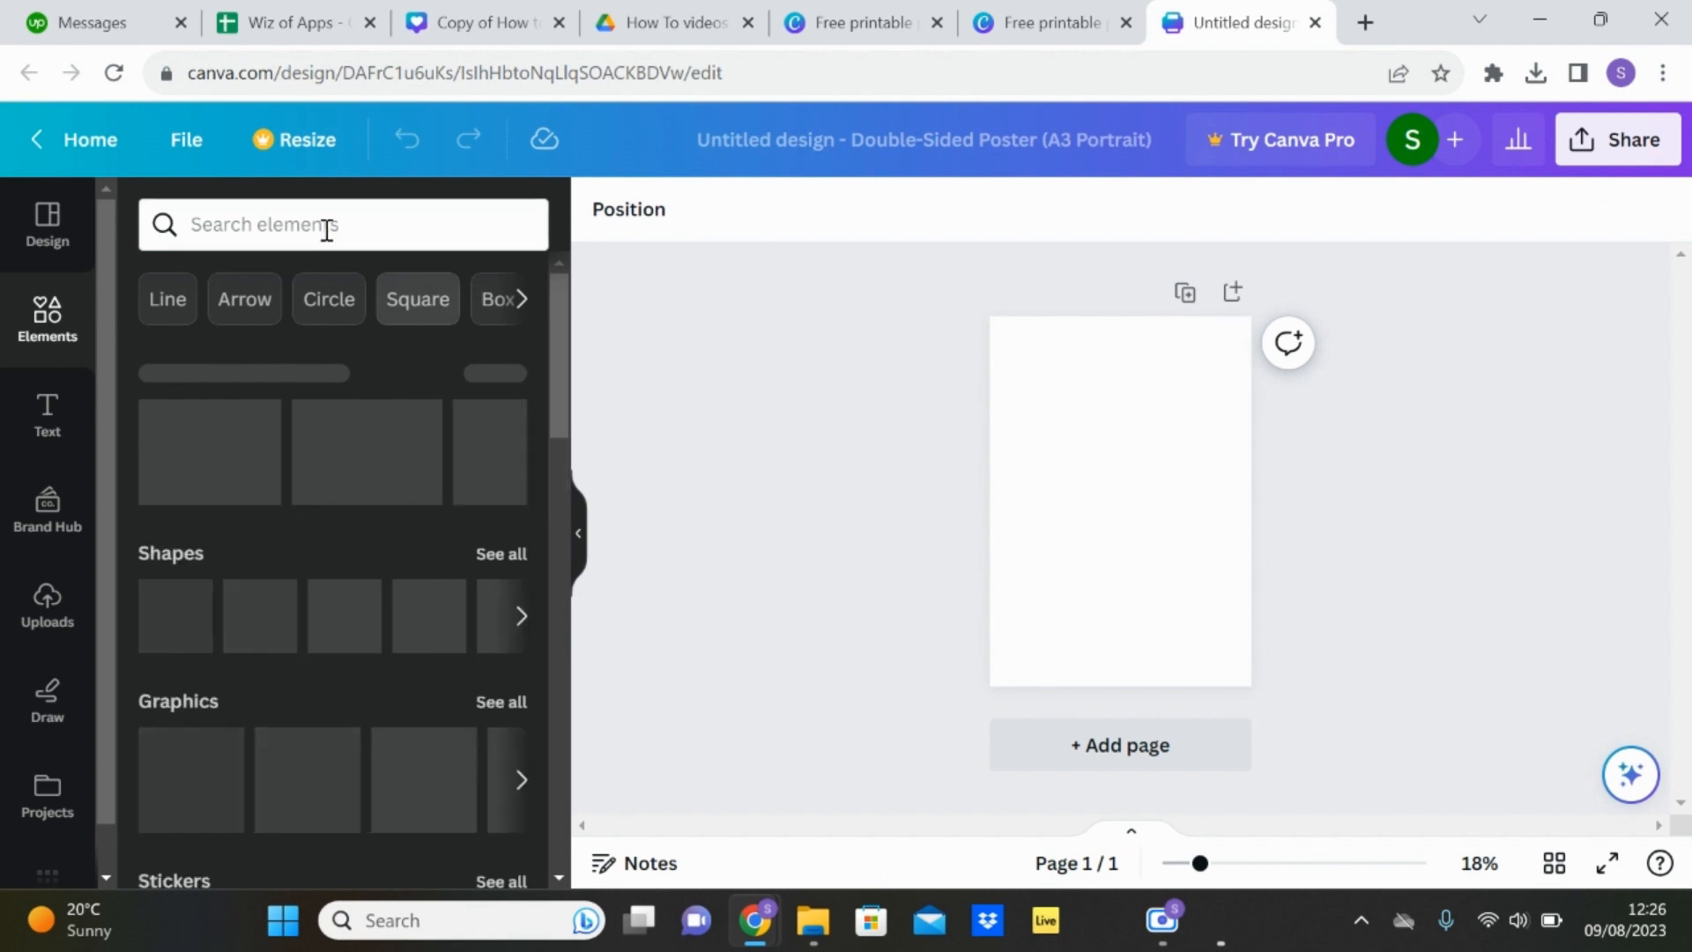
pyautogui.click(326, 228)
pyautogui.write('beach')
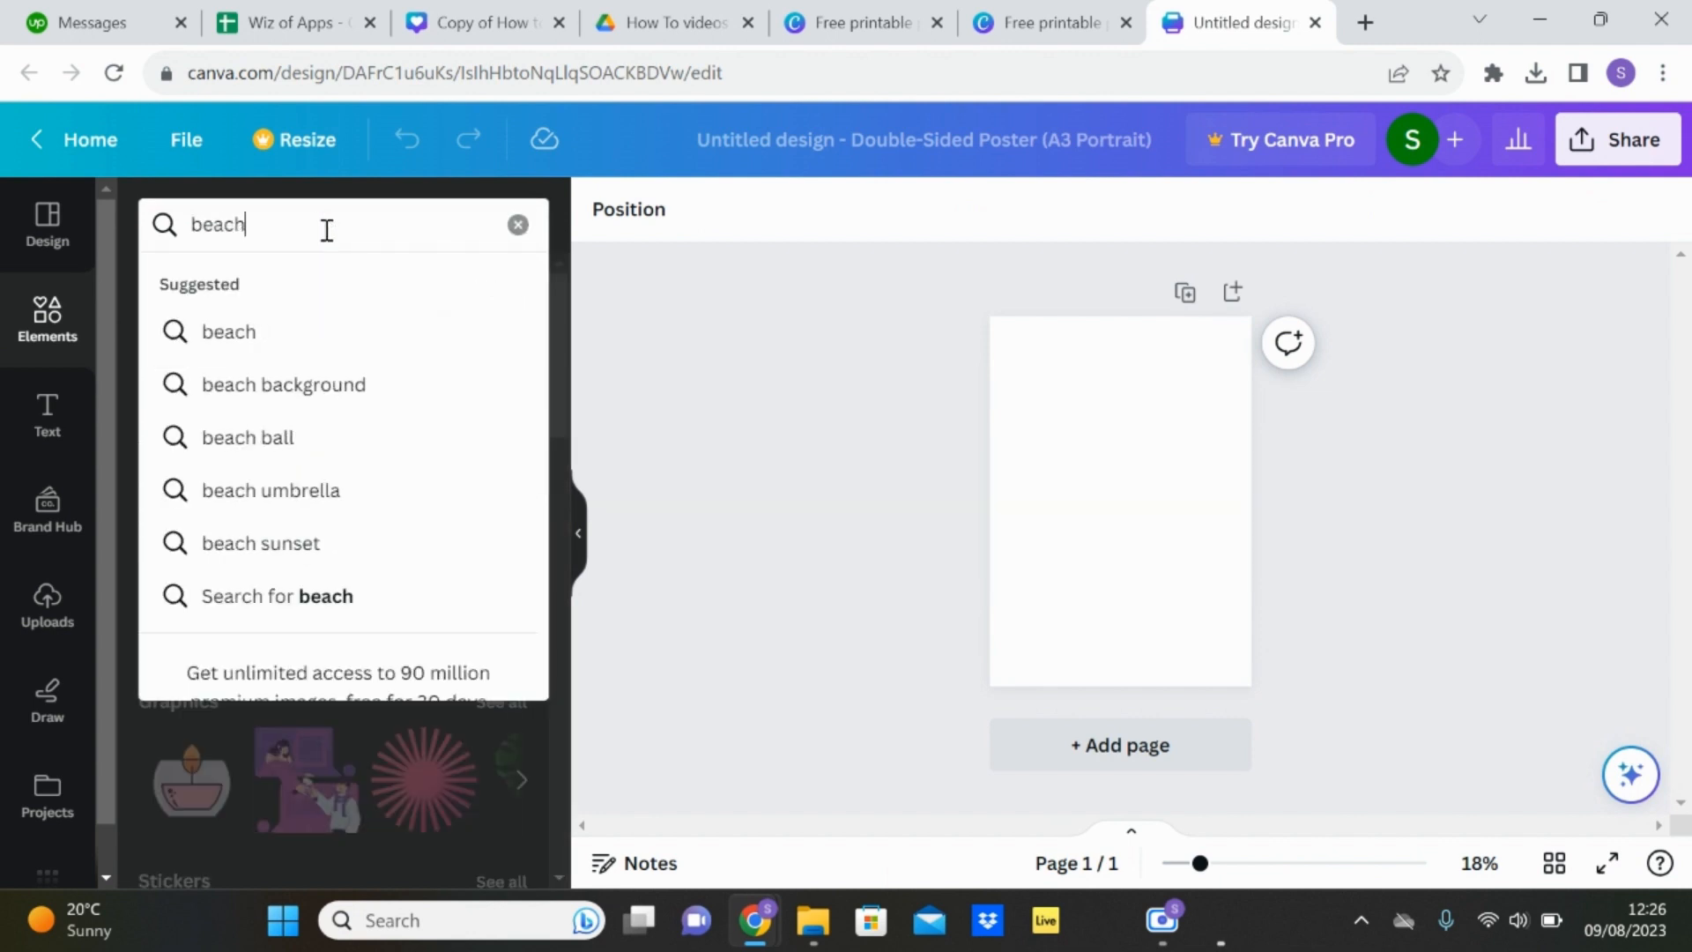
pyautogui.press('Return')
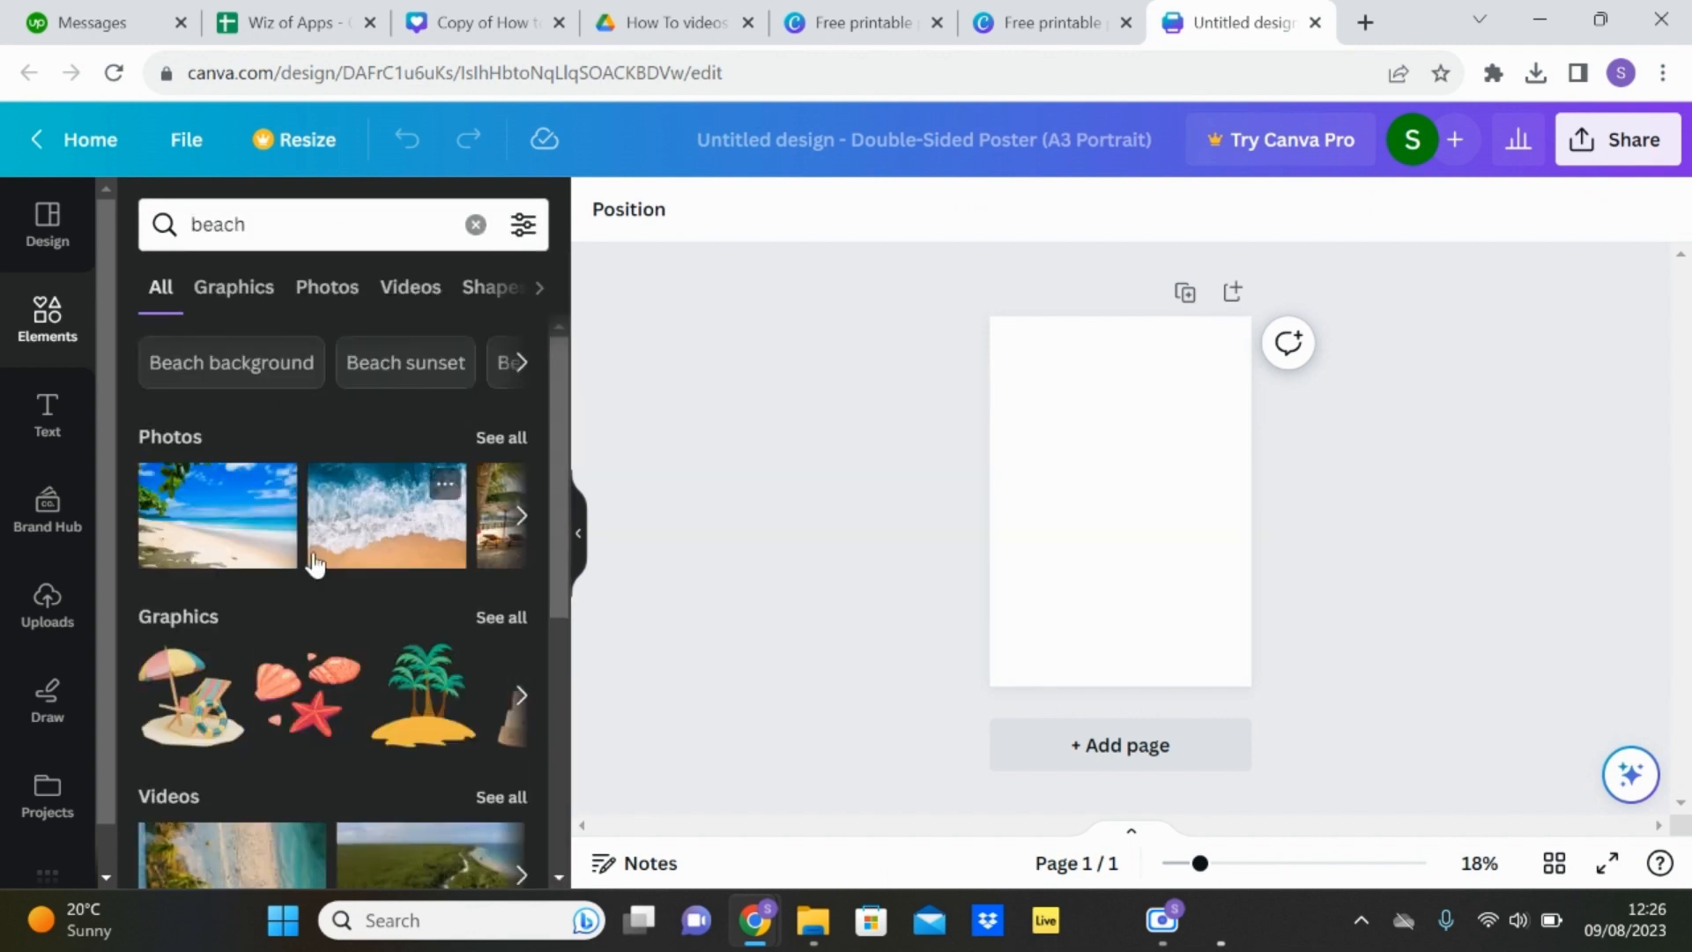
# - Browse the beach results and add the 9.0s aerial beach video to the blank page
pyautogui.scroll(-3, 313, 563)
pyautogui.hscroll(10, 412, 499)
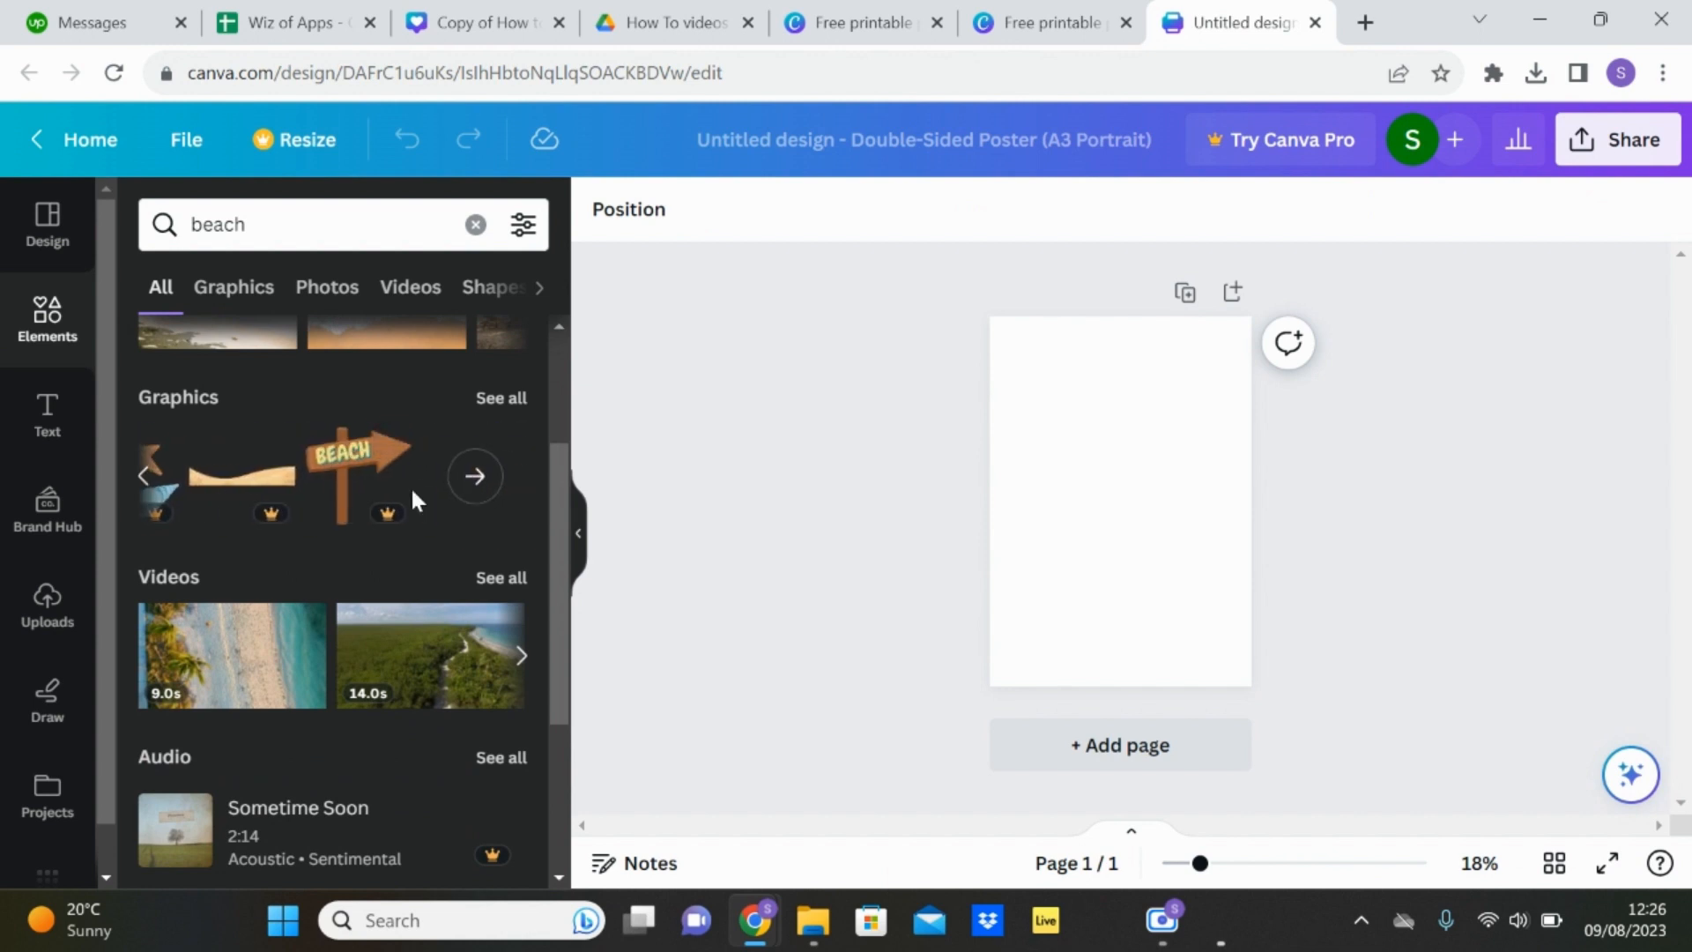
pyautogui.hscroll(-3, 411, 485)
pyautogui.scroll(3, 411, 499)
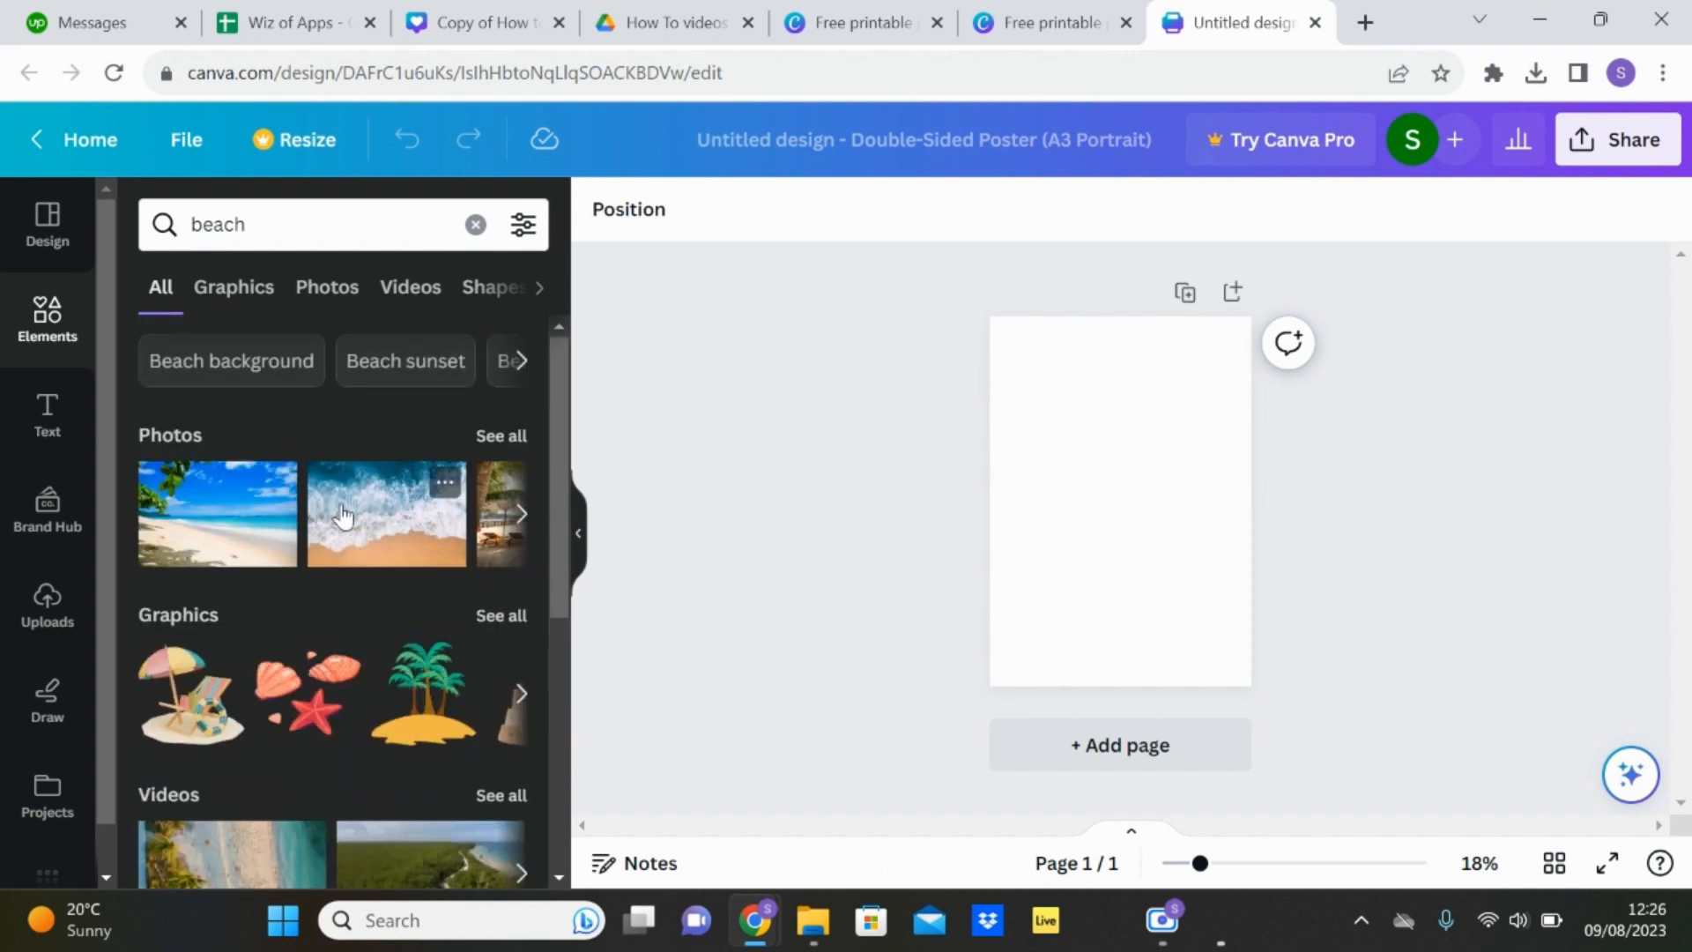
pyautogui.hscroll(3, 357, 526)
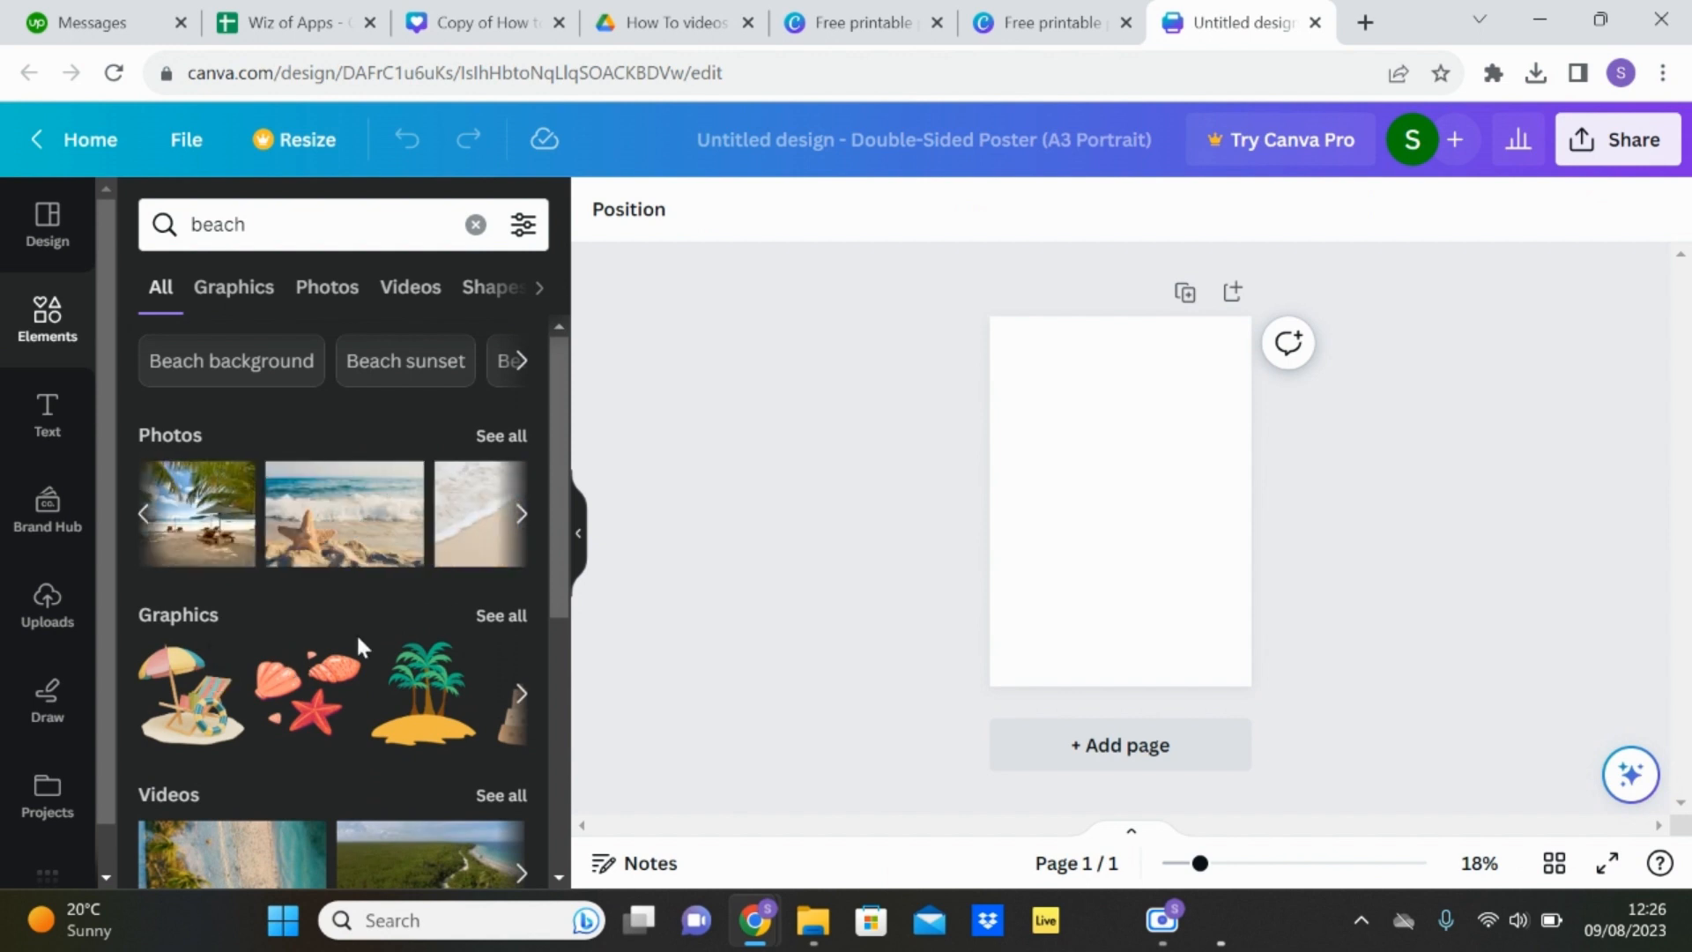
pyautogui.scroll(-3, 356, 632)
pyautogui.scroll(-2, 357, 637)
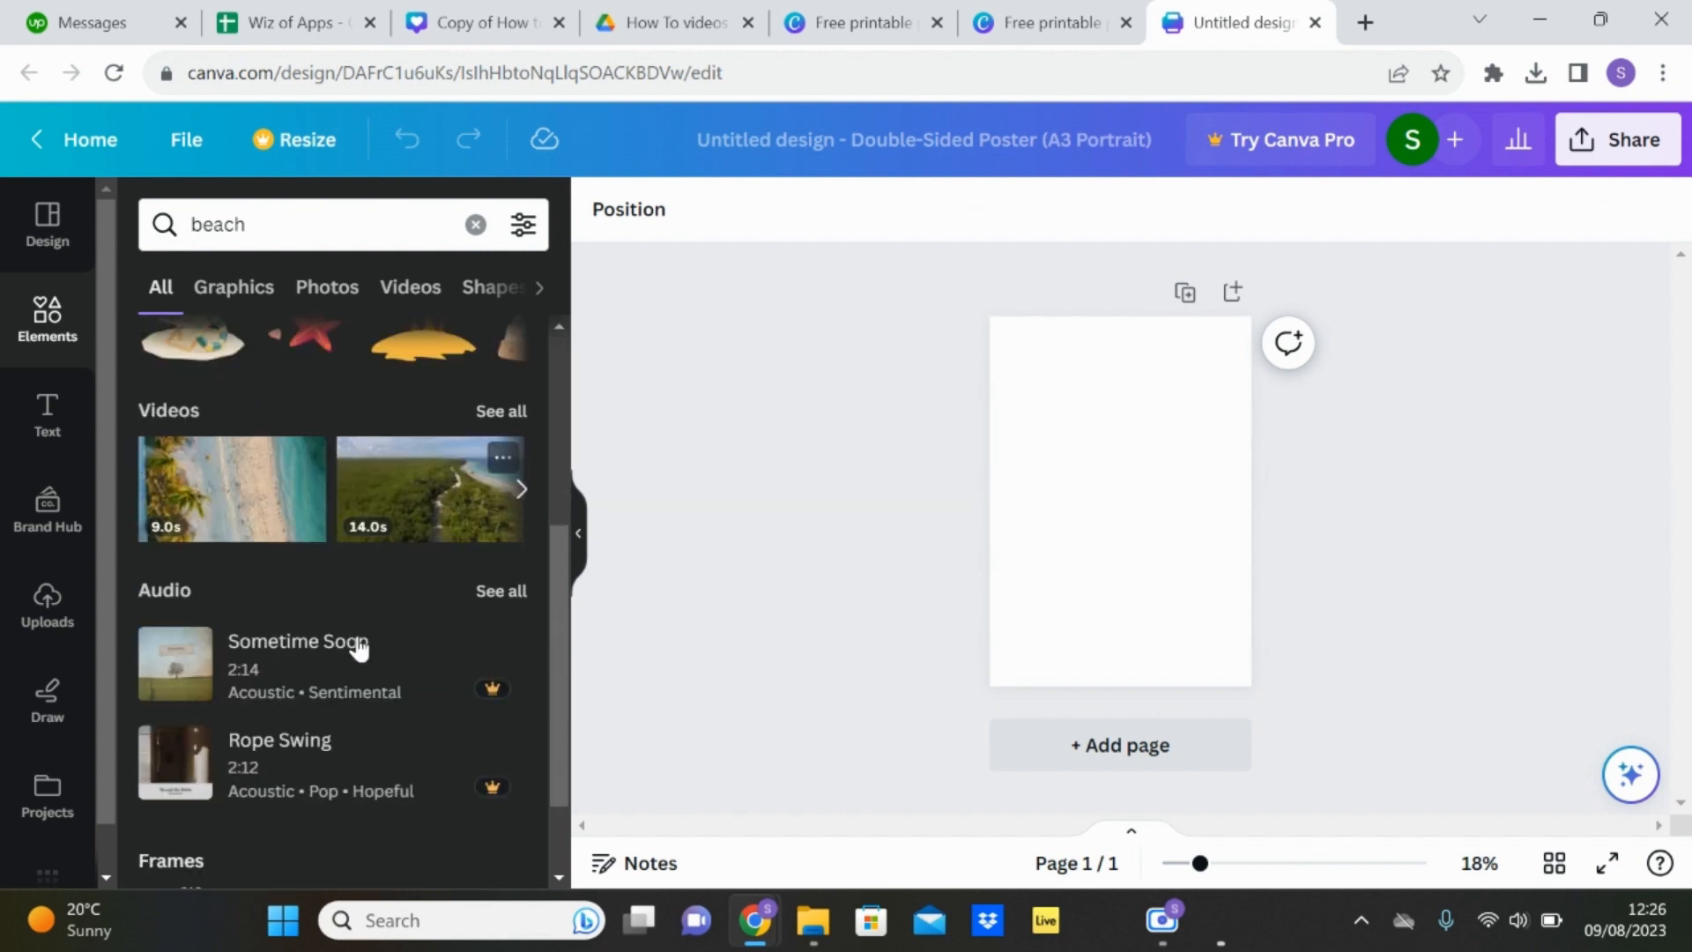
pyautogui.click(277, 505)
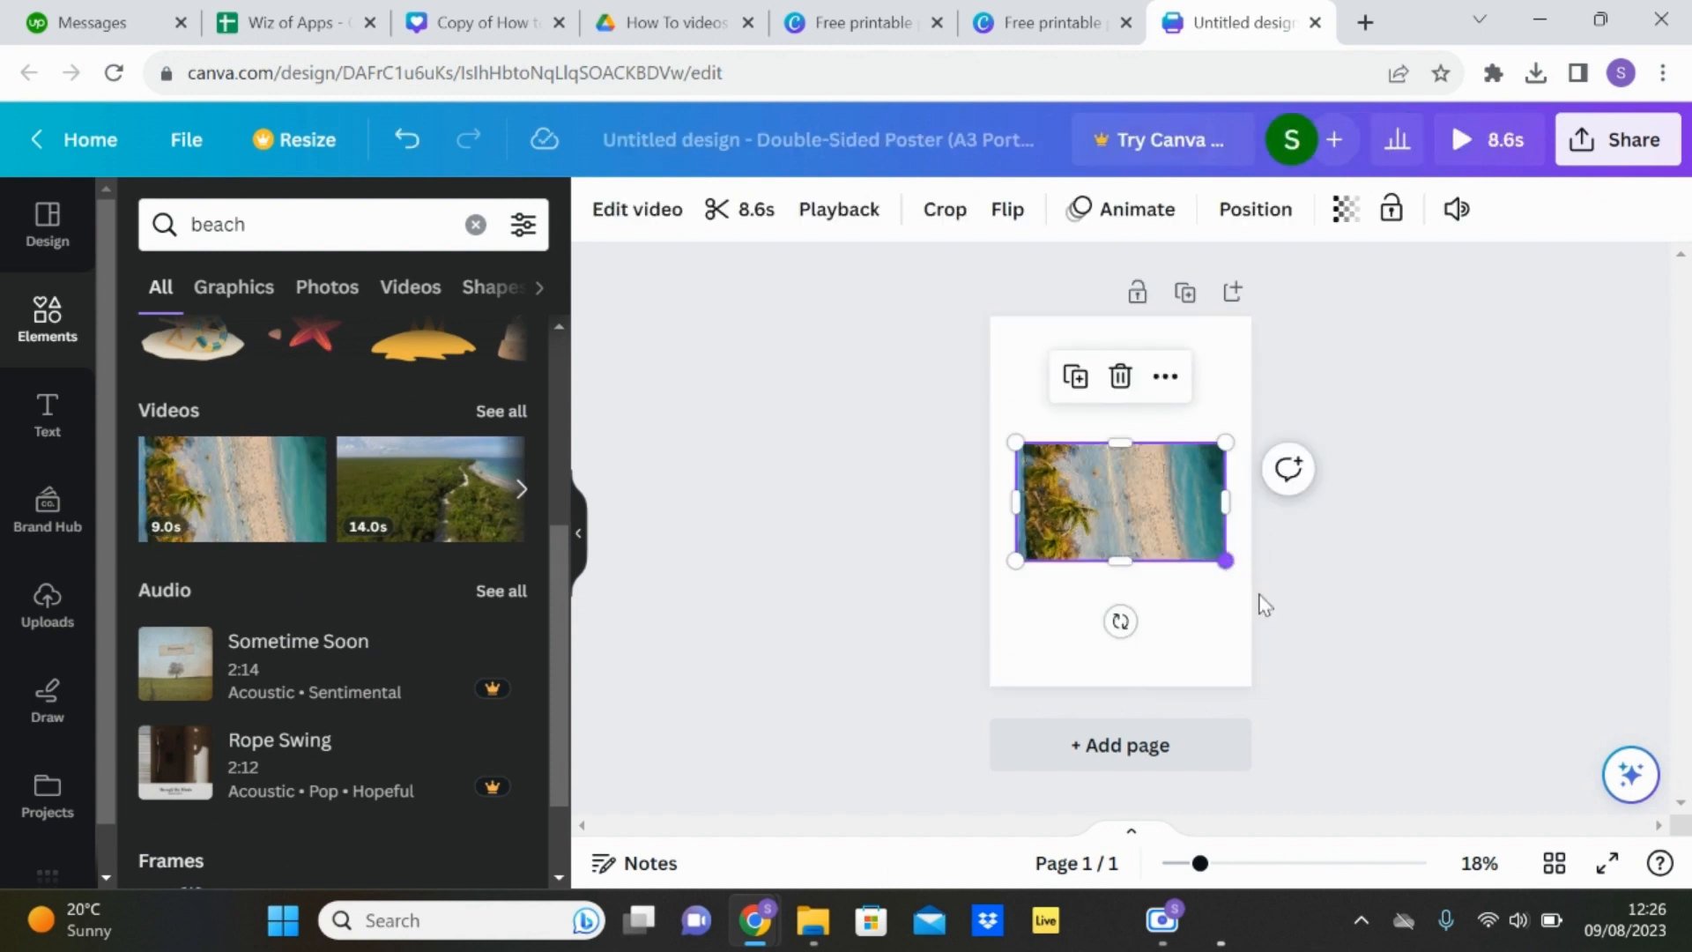
# - Enlarge the beach video, rotate it to -90° and fit it over the entire page
pyautogui.moveTo(1265, 605); pyautogui.dragTo(1400, 663)
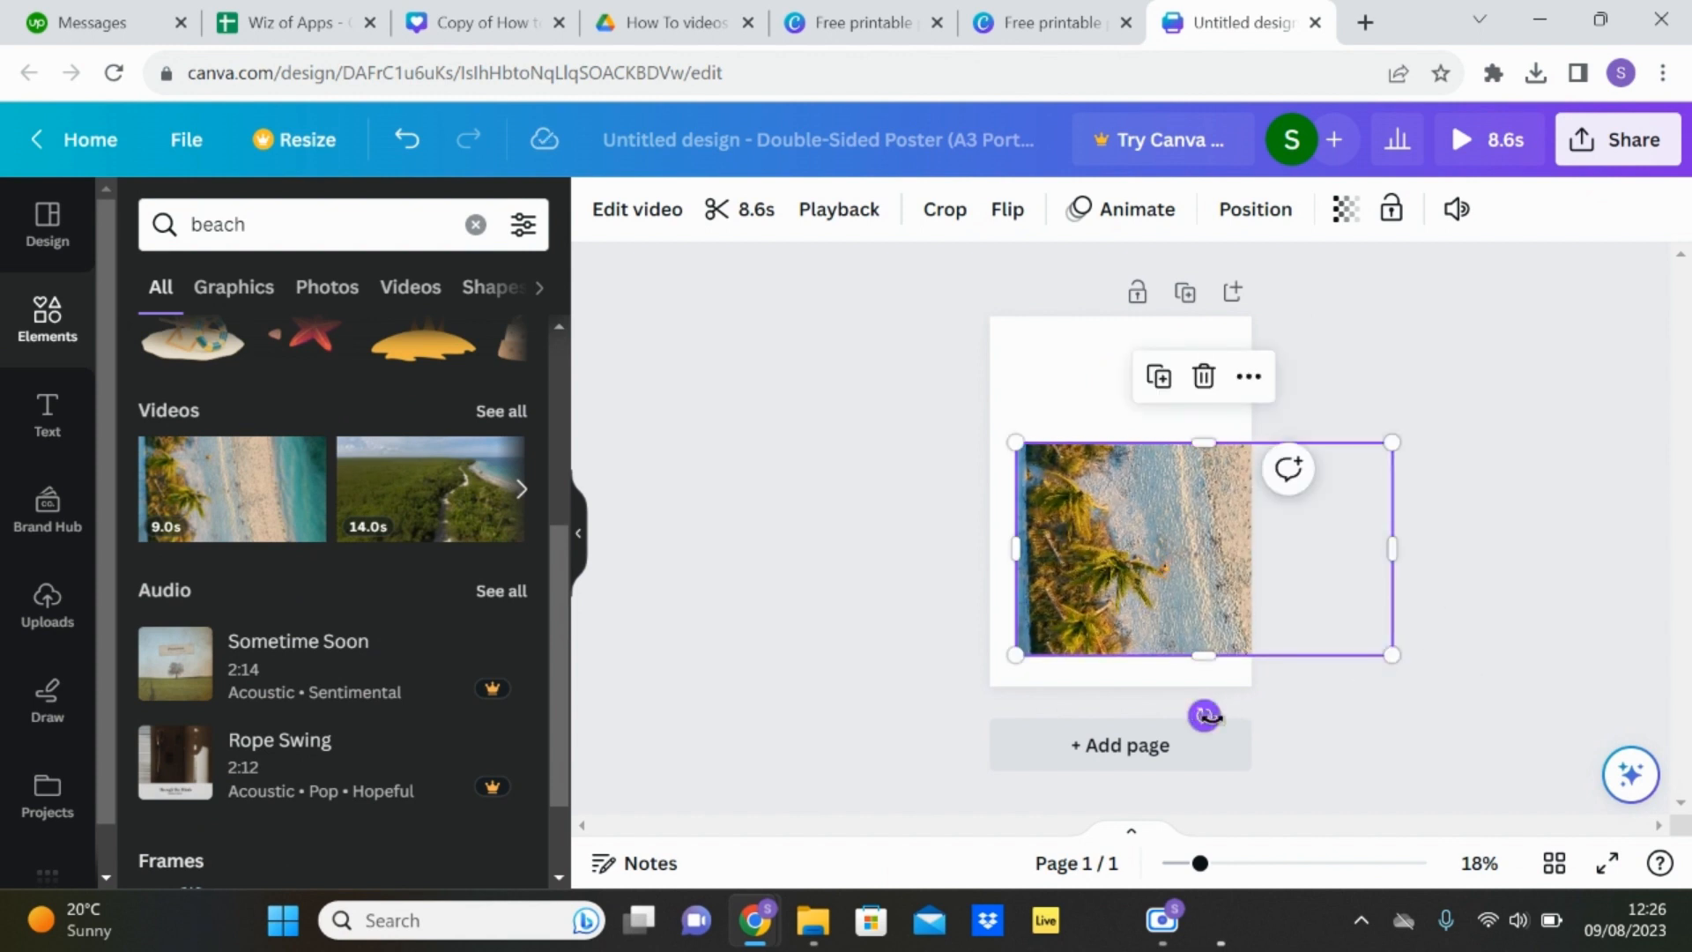
pyautogui.moveTo(1205, 714); pyautogui.dragTo(1491, 566)
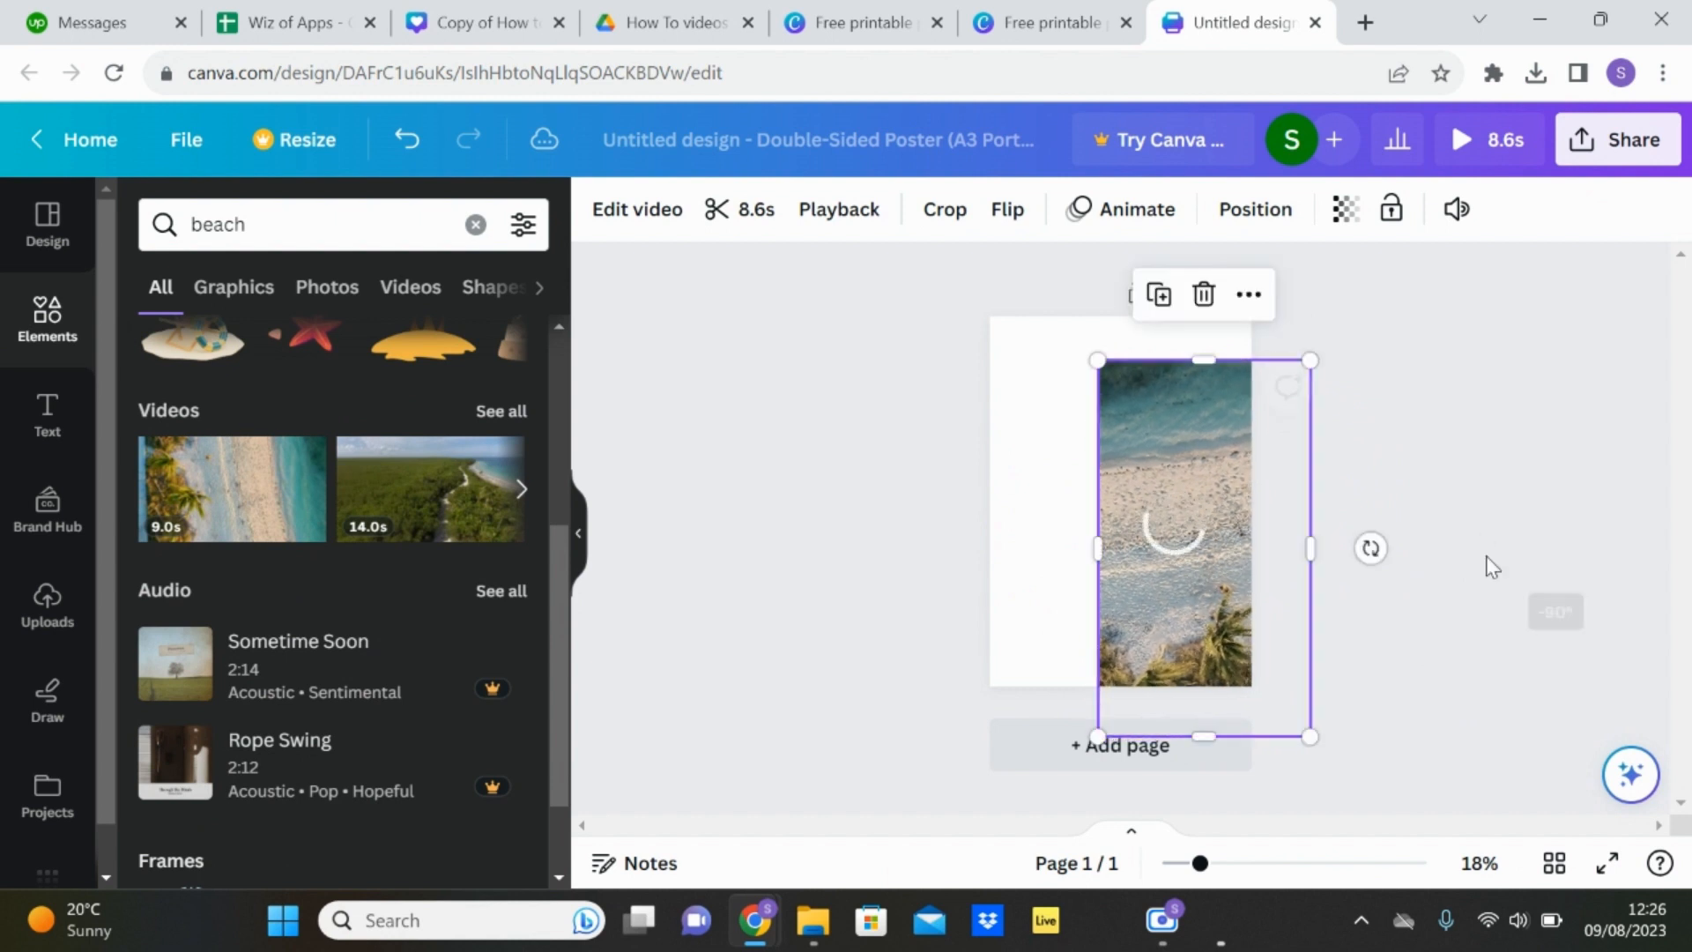
pyautogui.moveTo(1371, 548)
pyautogui.mouseDown()
pyautogui.moveTo(1383, 531)
pyautogui.moveTo(1379, 552)
pyautogui.mouseUp()
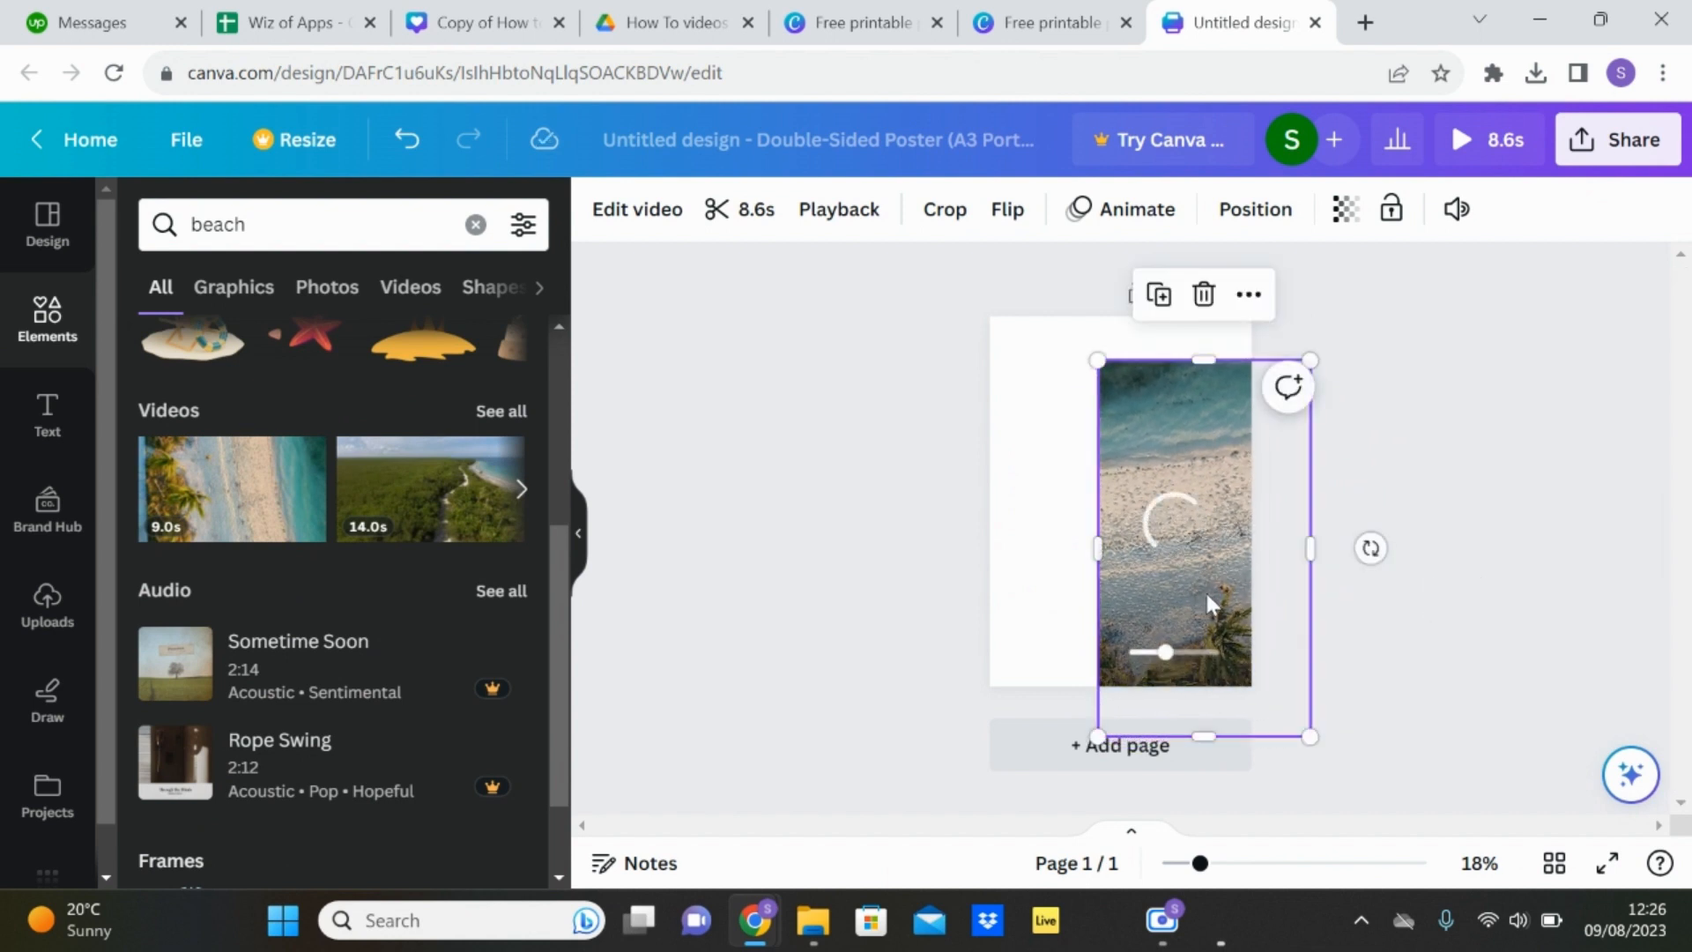
pyautogui.moveTo(1120, 562)
pyautogui.mouseDown()
pyautogui.moveTo(1036, 533)
pyautogui.moveTo(1095, 564)
pyautogui.moveTo(1096, 547)
pyautogui.mouseUp()
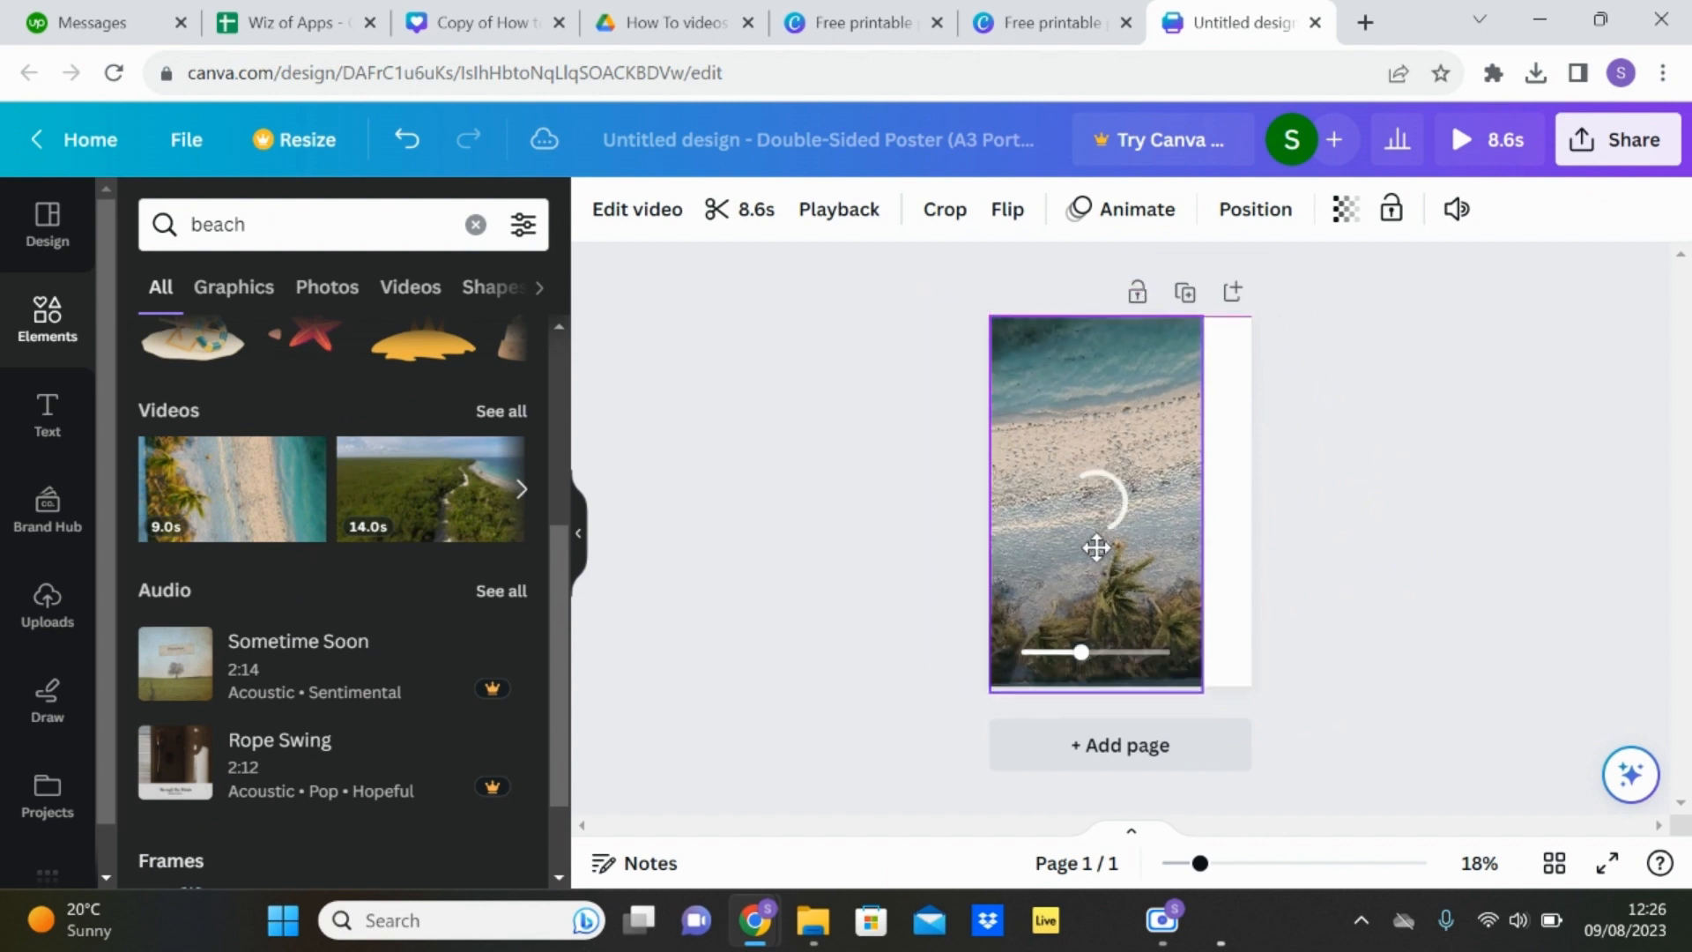
pyautogui.moveTo(1228, 509); pyautogui.dragTo(1263, 516)
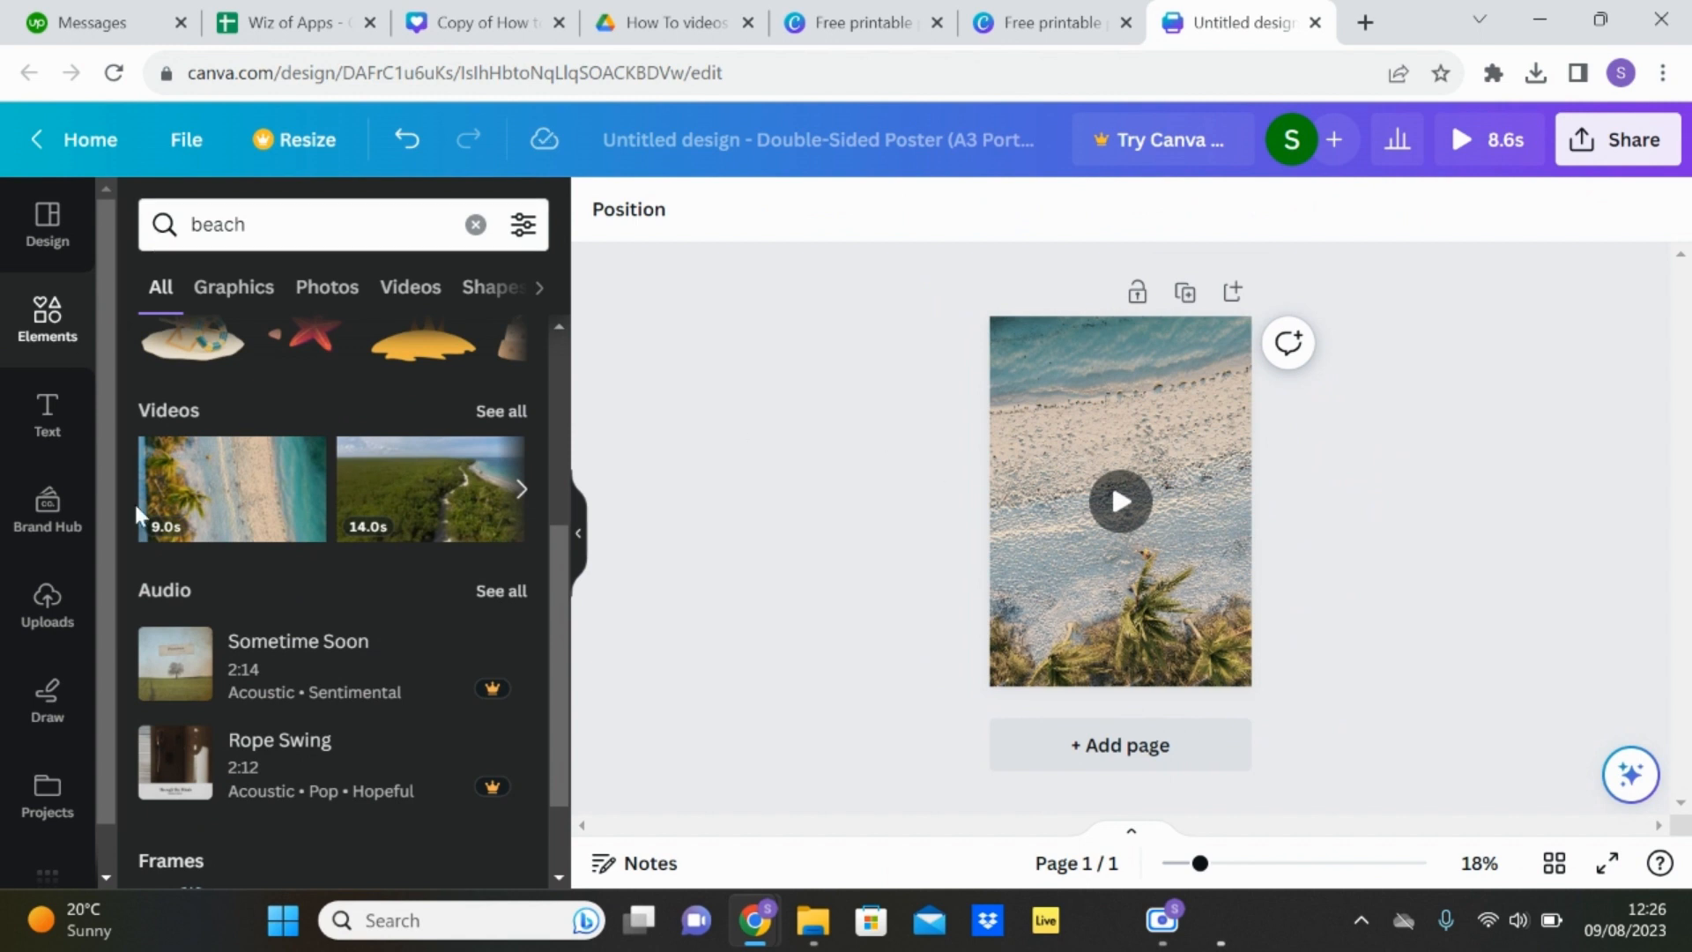
# - Add a heading over the beach video with the text "Lets Travel"
pyautogui.click(41, 457)
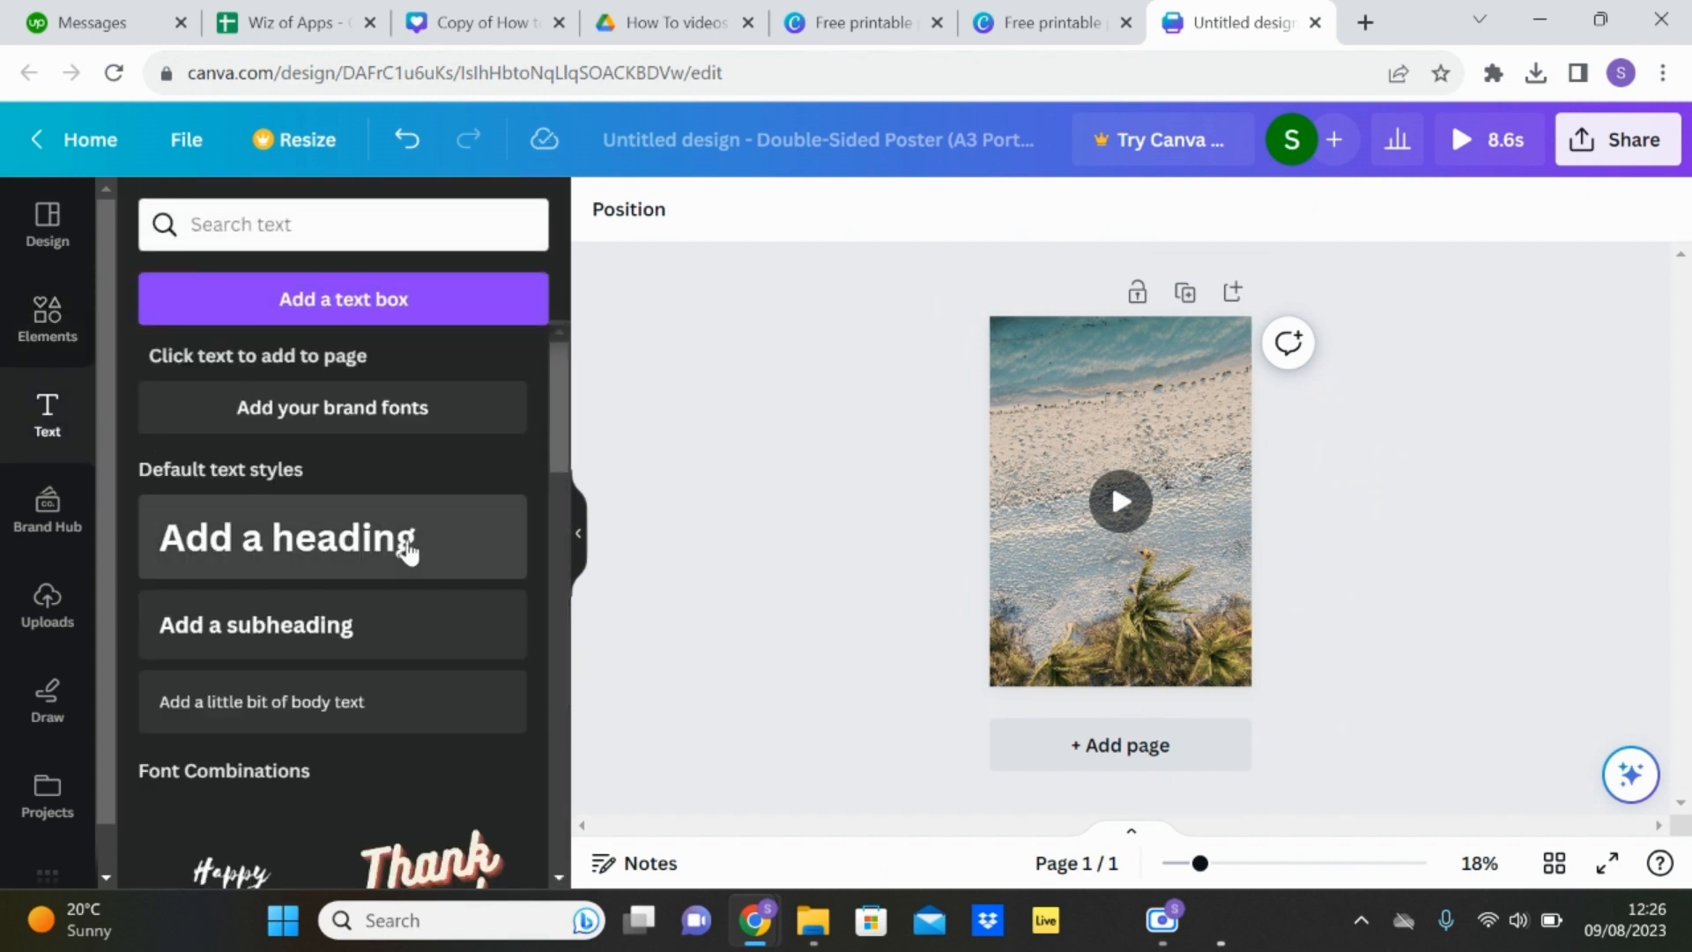
pyautogui.click(319, 529)
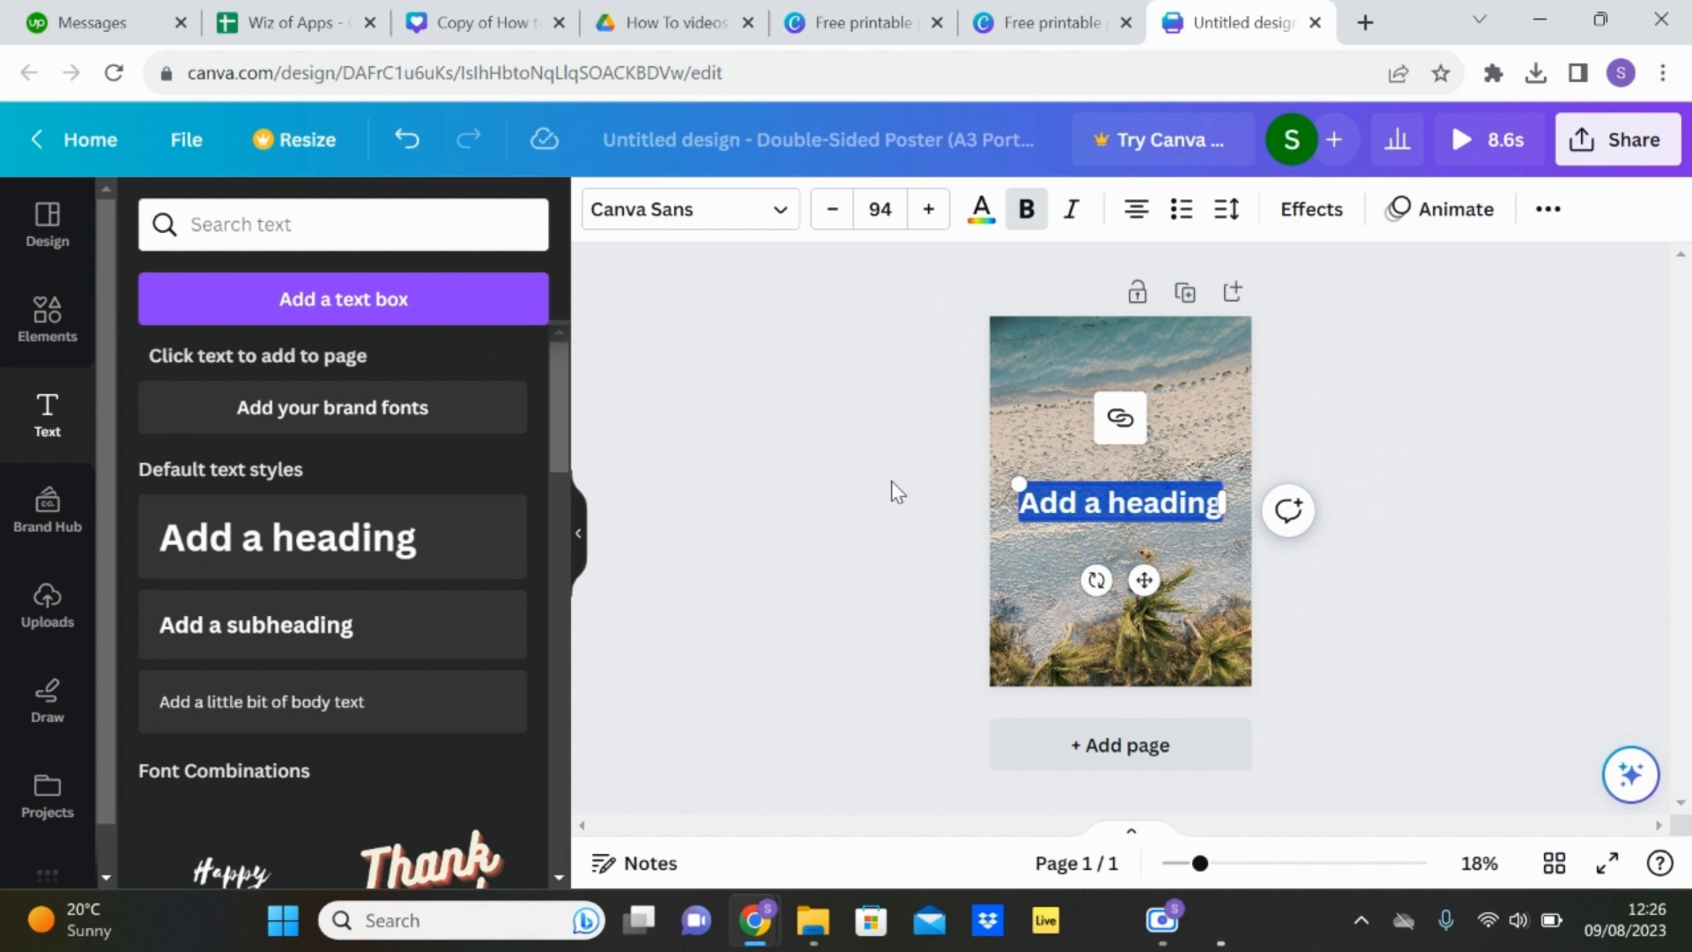
pyautogui.write('Let')
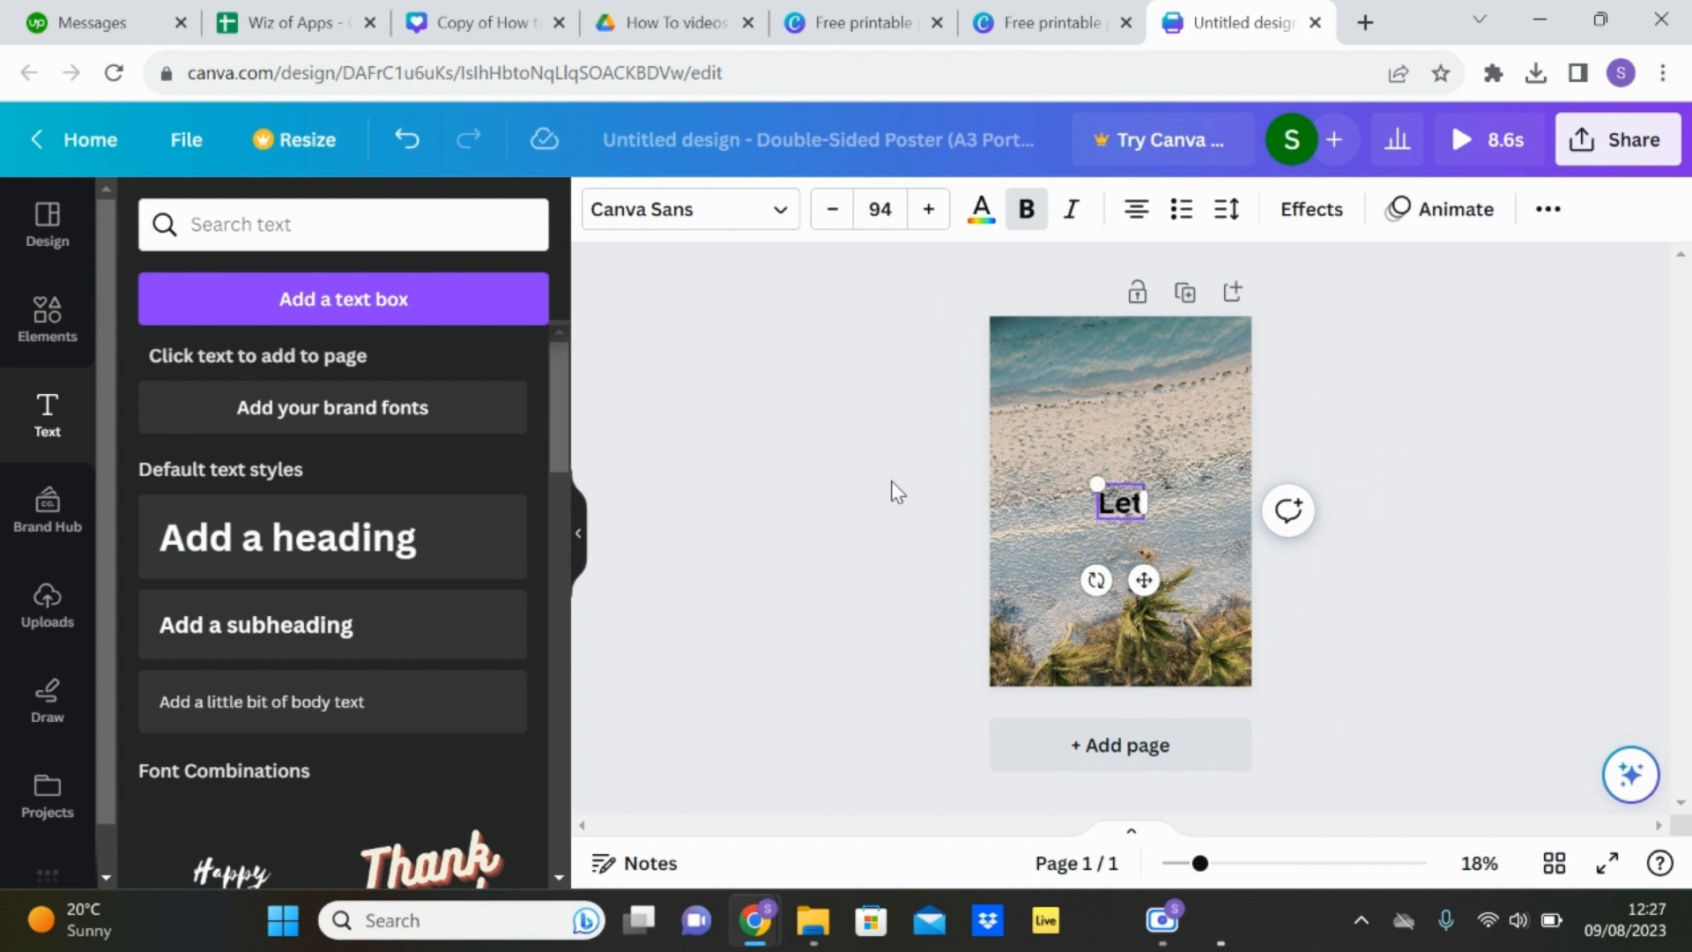
pyautogui.write('s Travel')
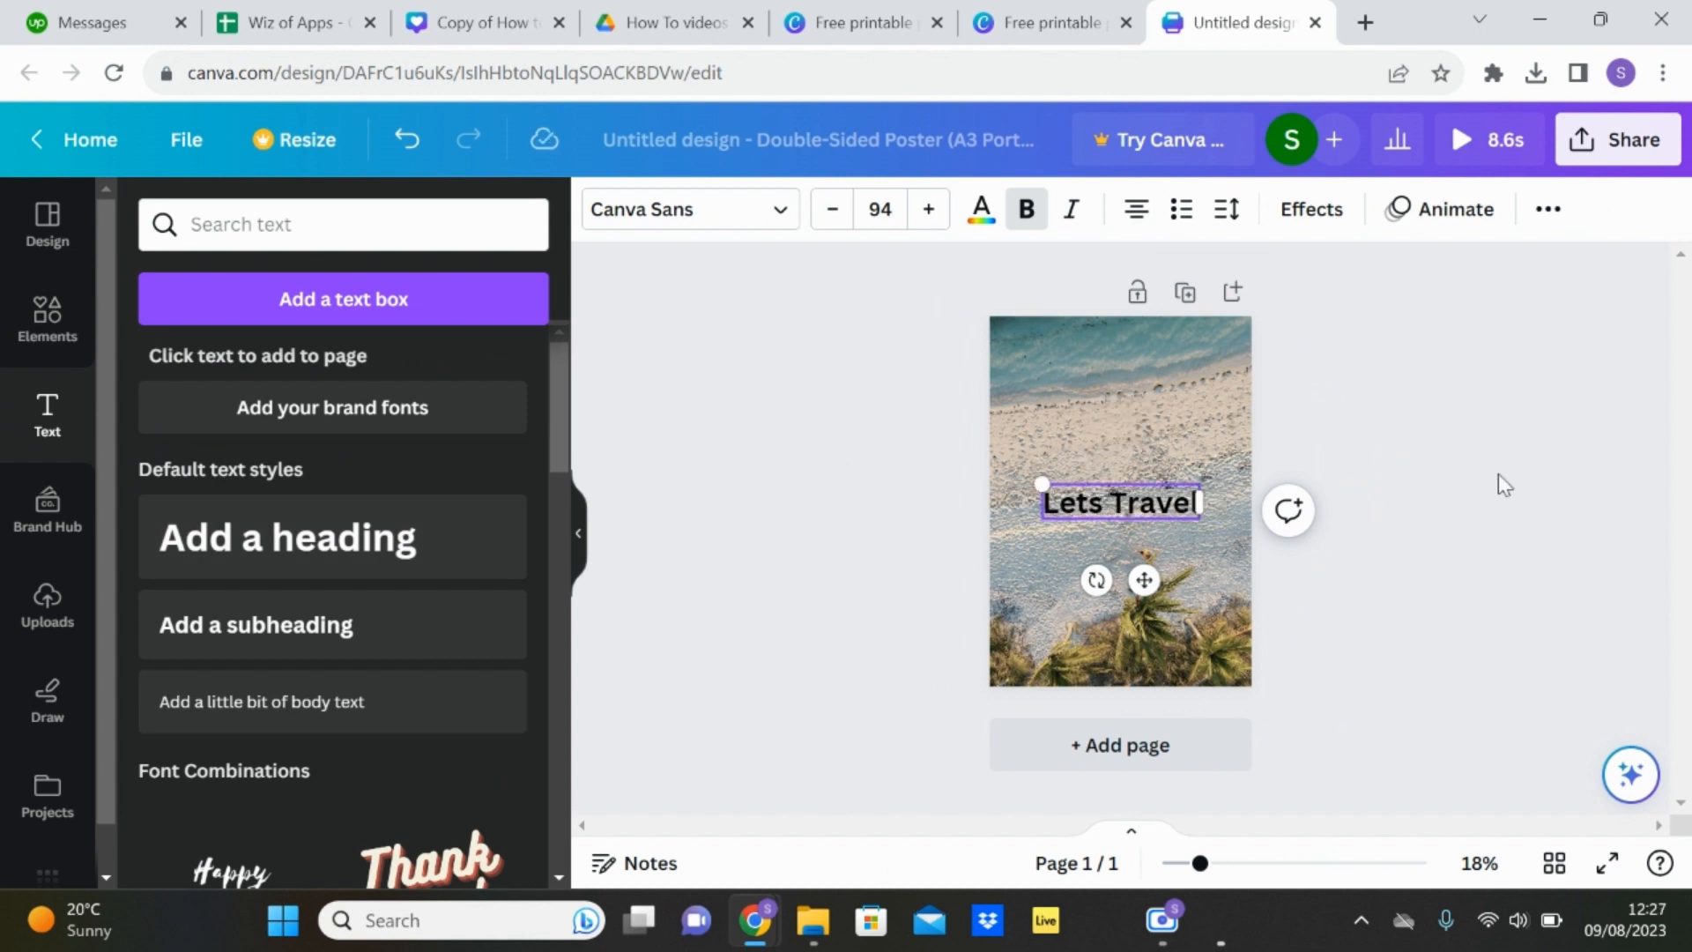
# - Apply the Lift effect to the "Lets Travel" heading and colour its text dark blue from the default solid colours
pyautogui.click(1313, 210)
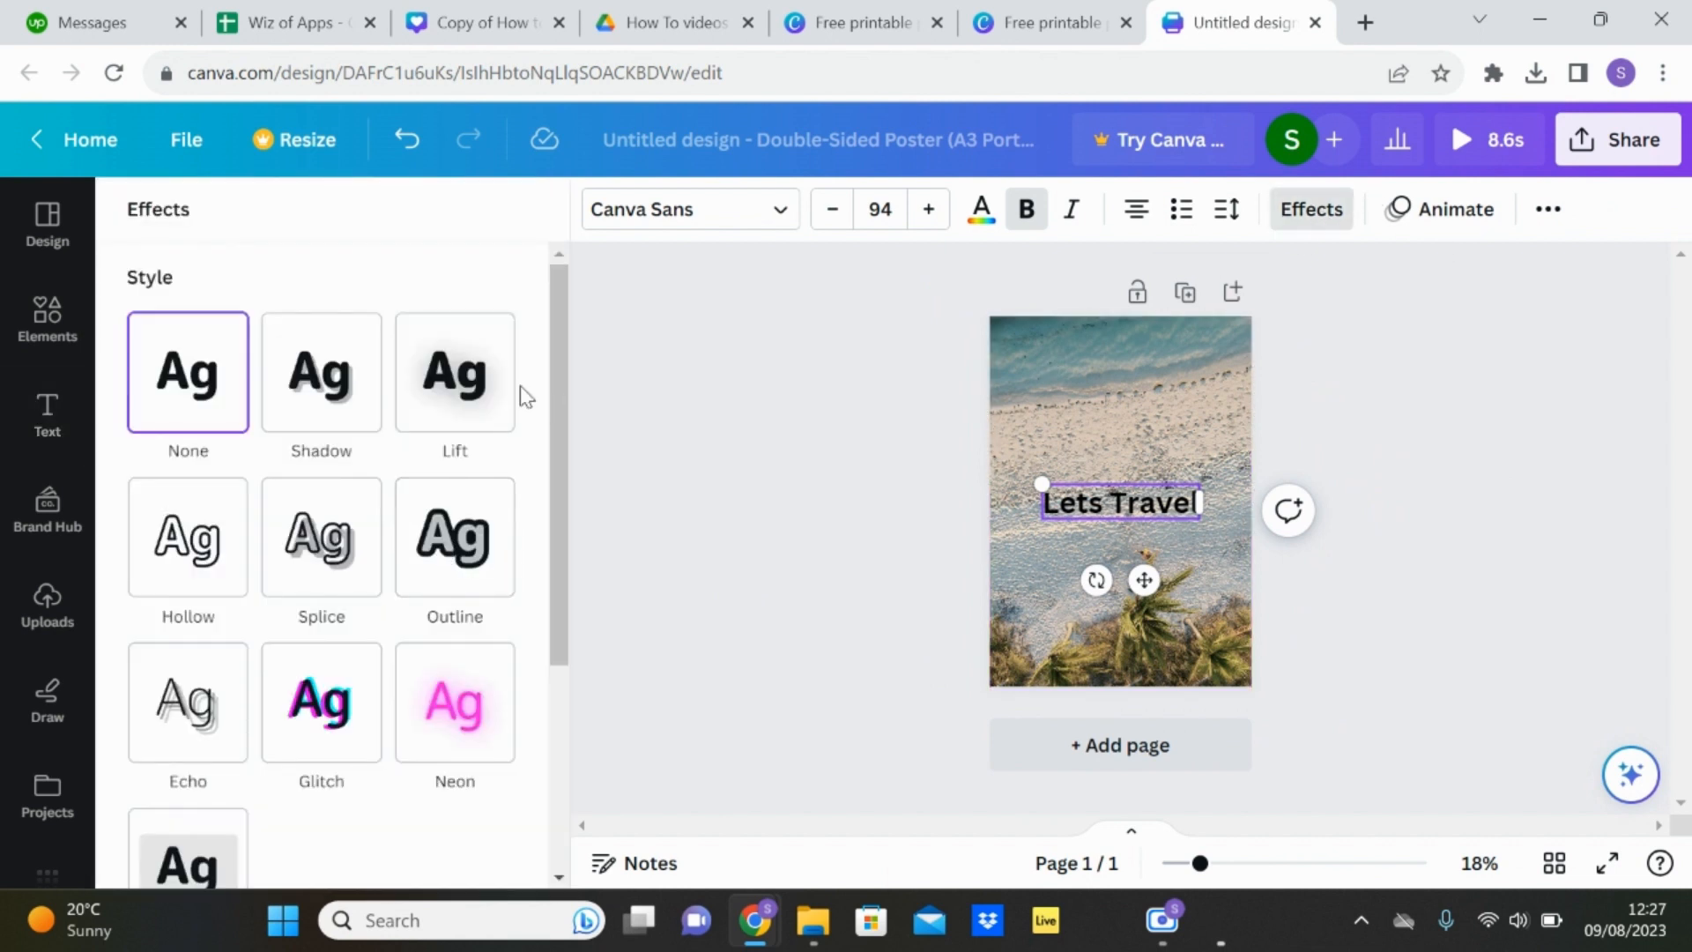
pyautogui.click(458, 391)
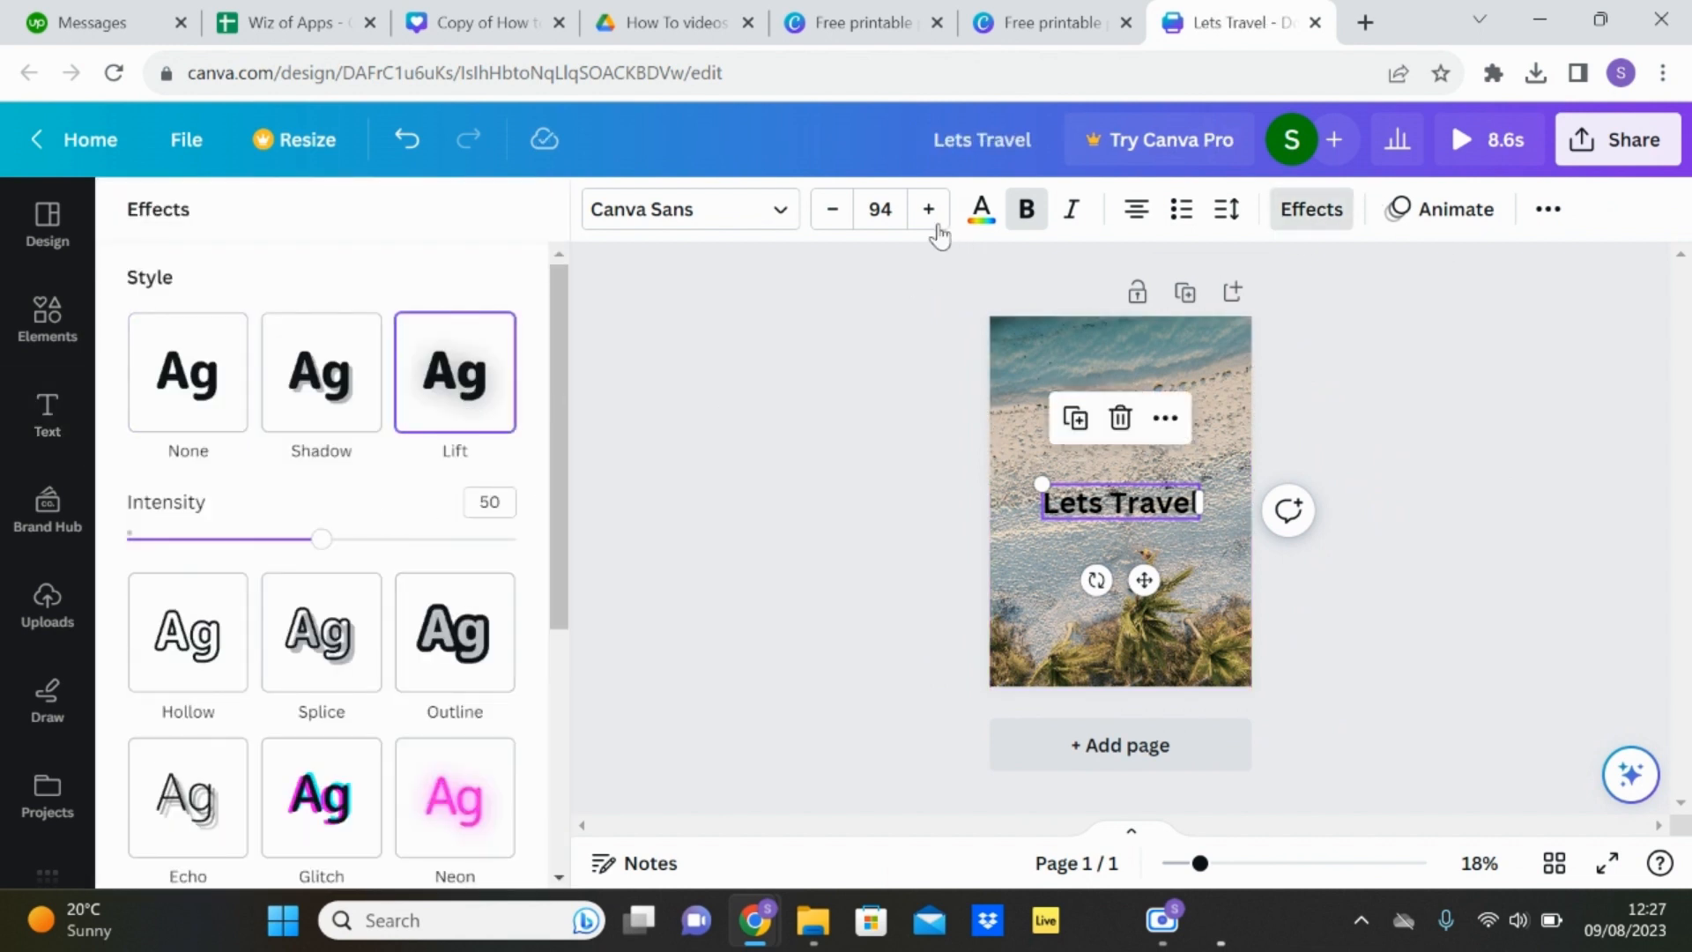
pyautogui.click(981, 212)
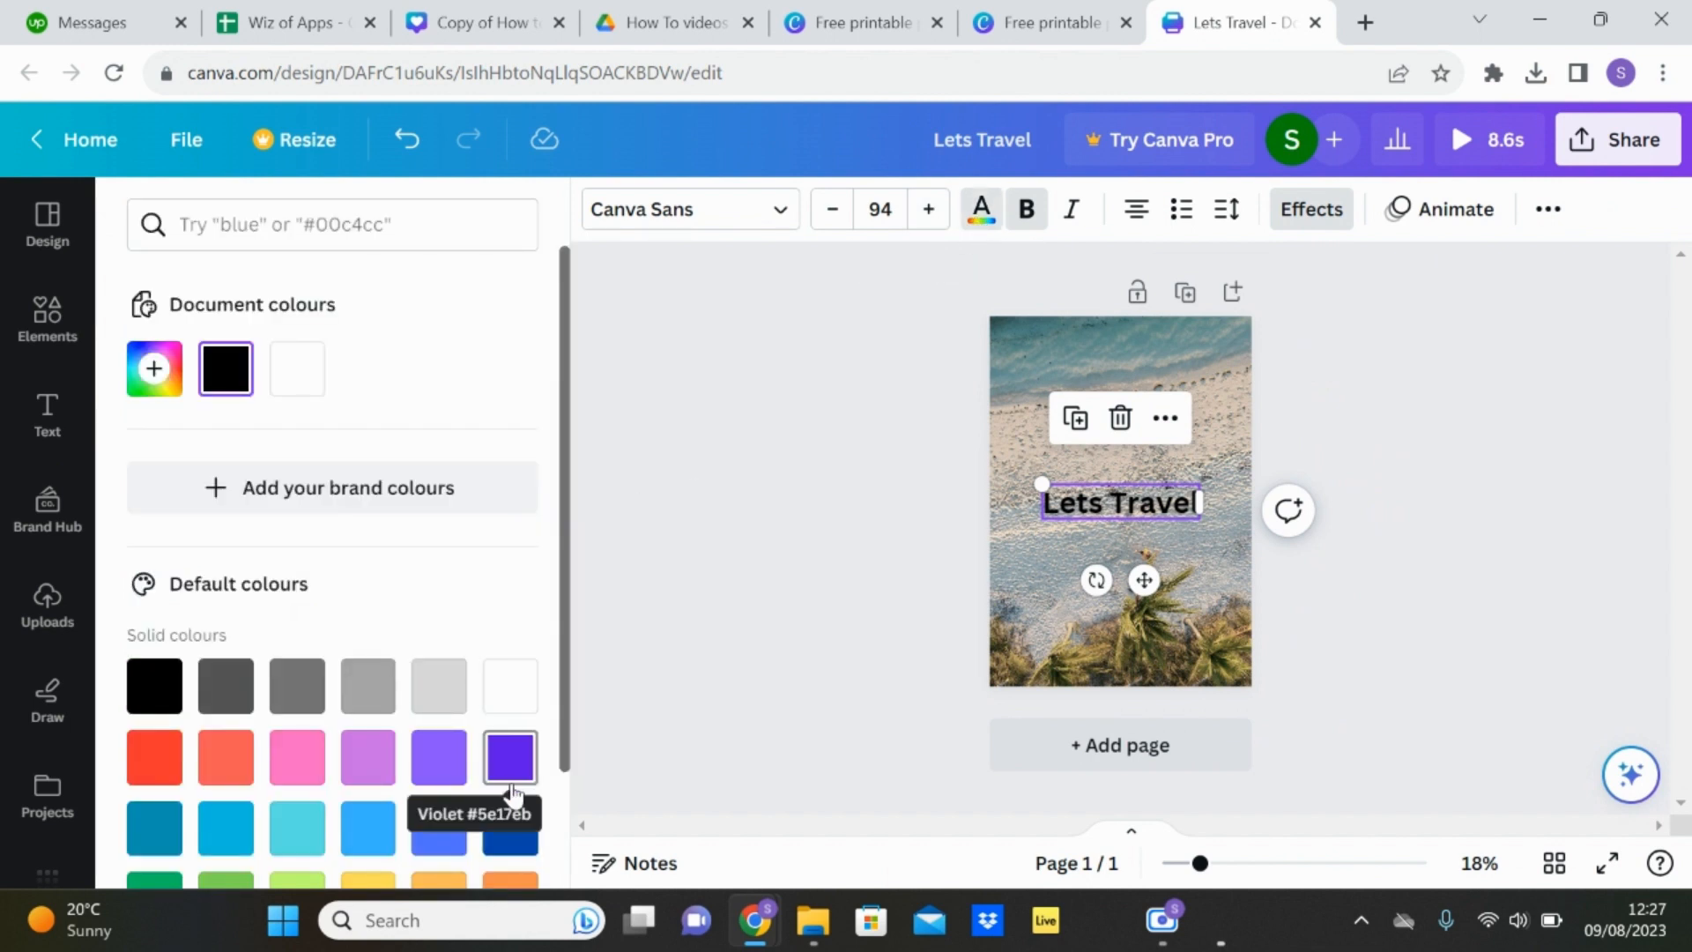
pyautogui.click(515, 828)
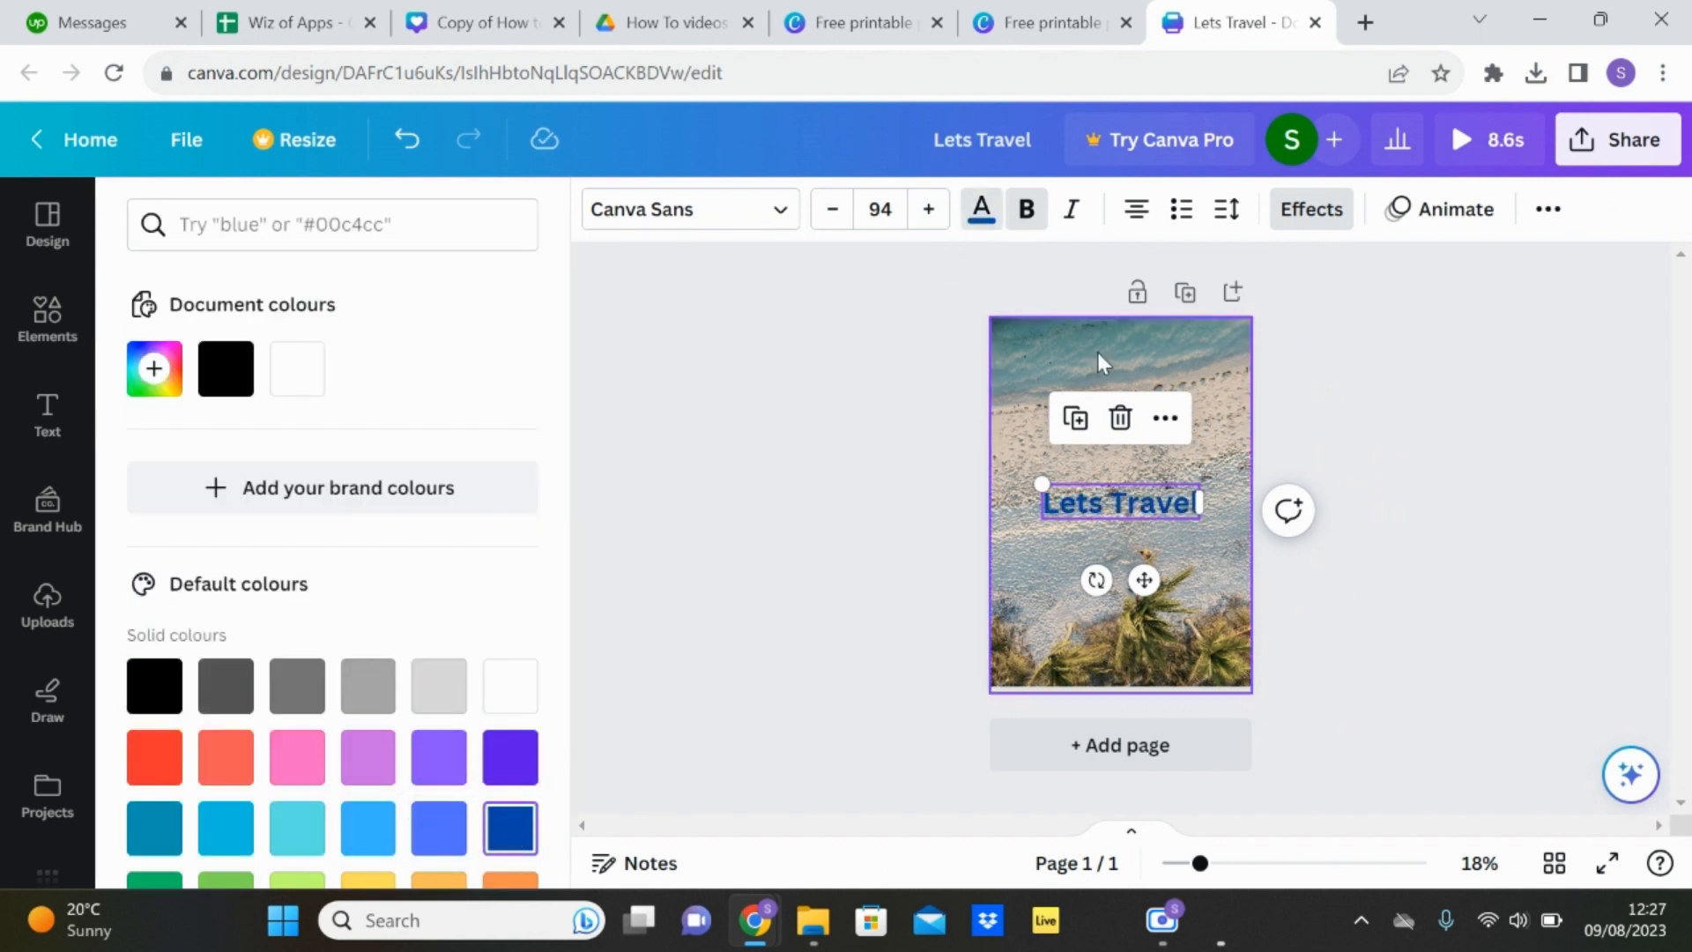
# - Apply the Curve shape effect to the "Lets Travel" heading and deselect it
pyautogui.click(1313, 211)
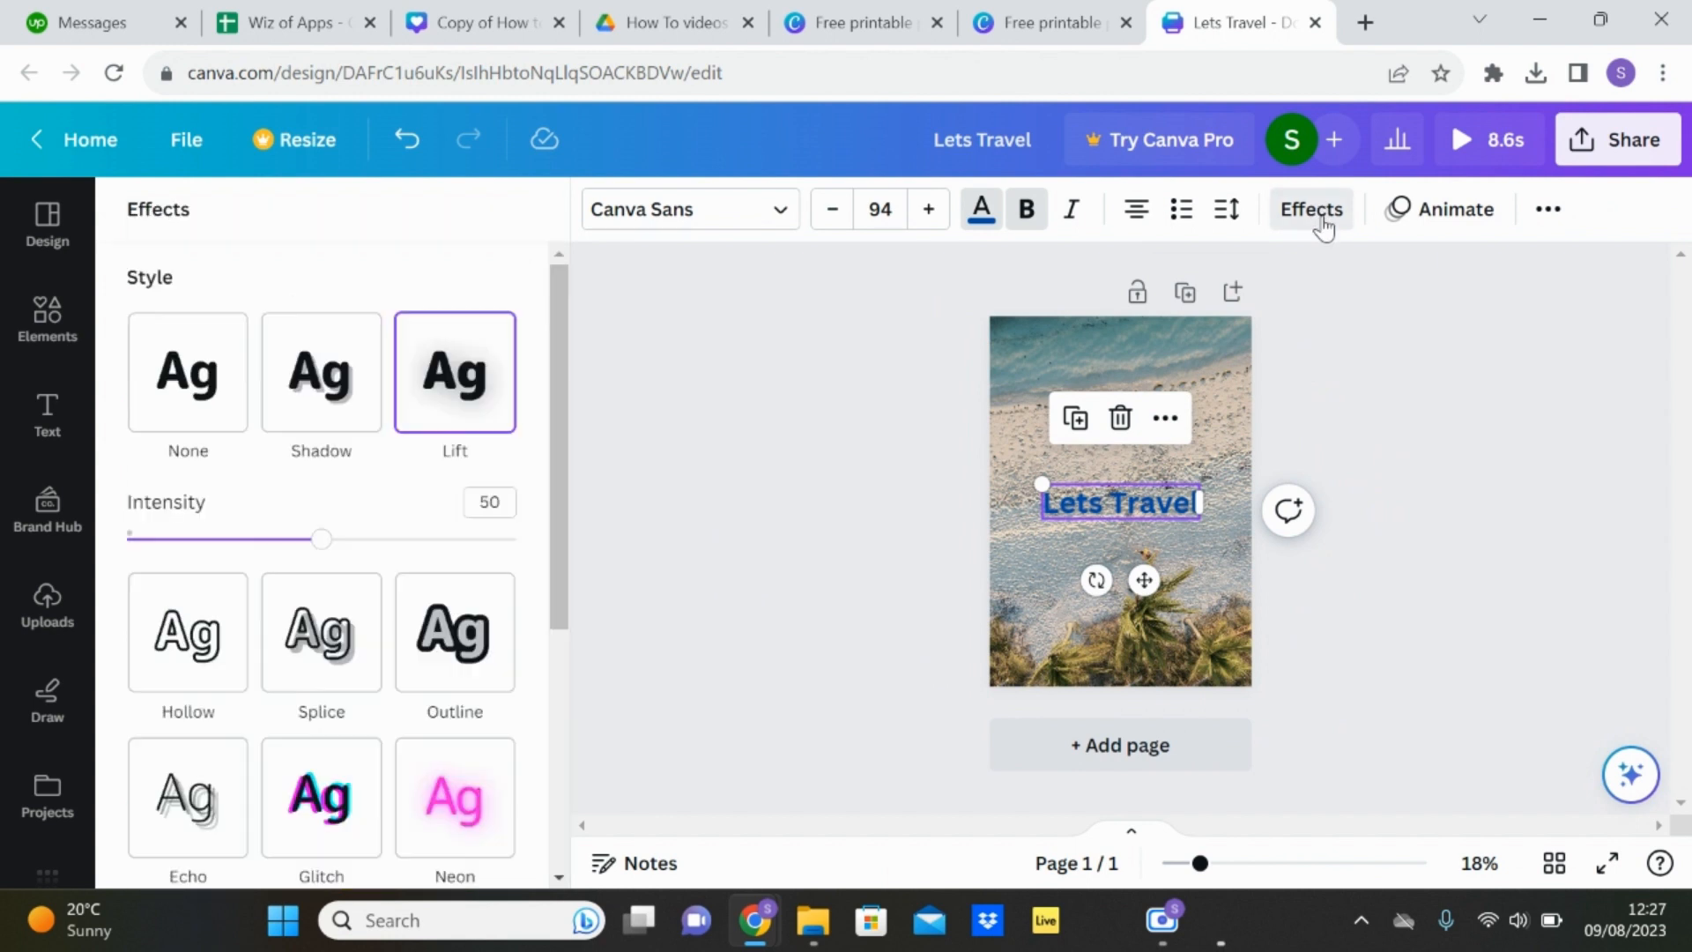
pyautogui.scroll(-5, 430, 458)
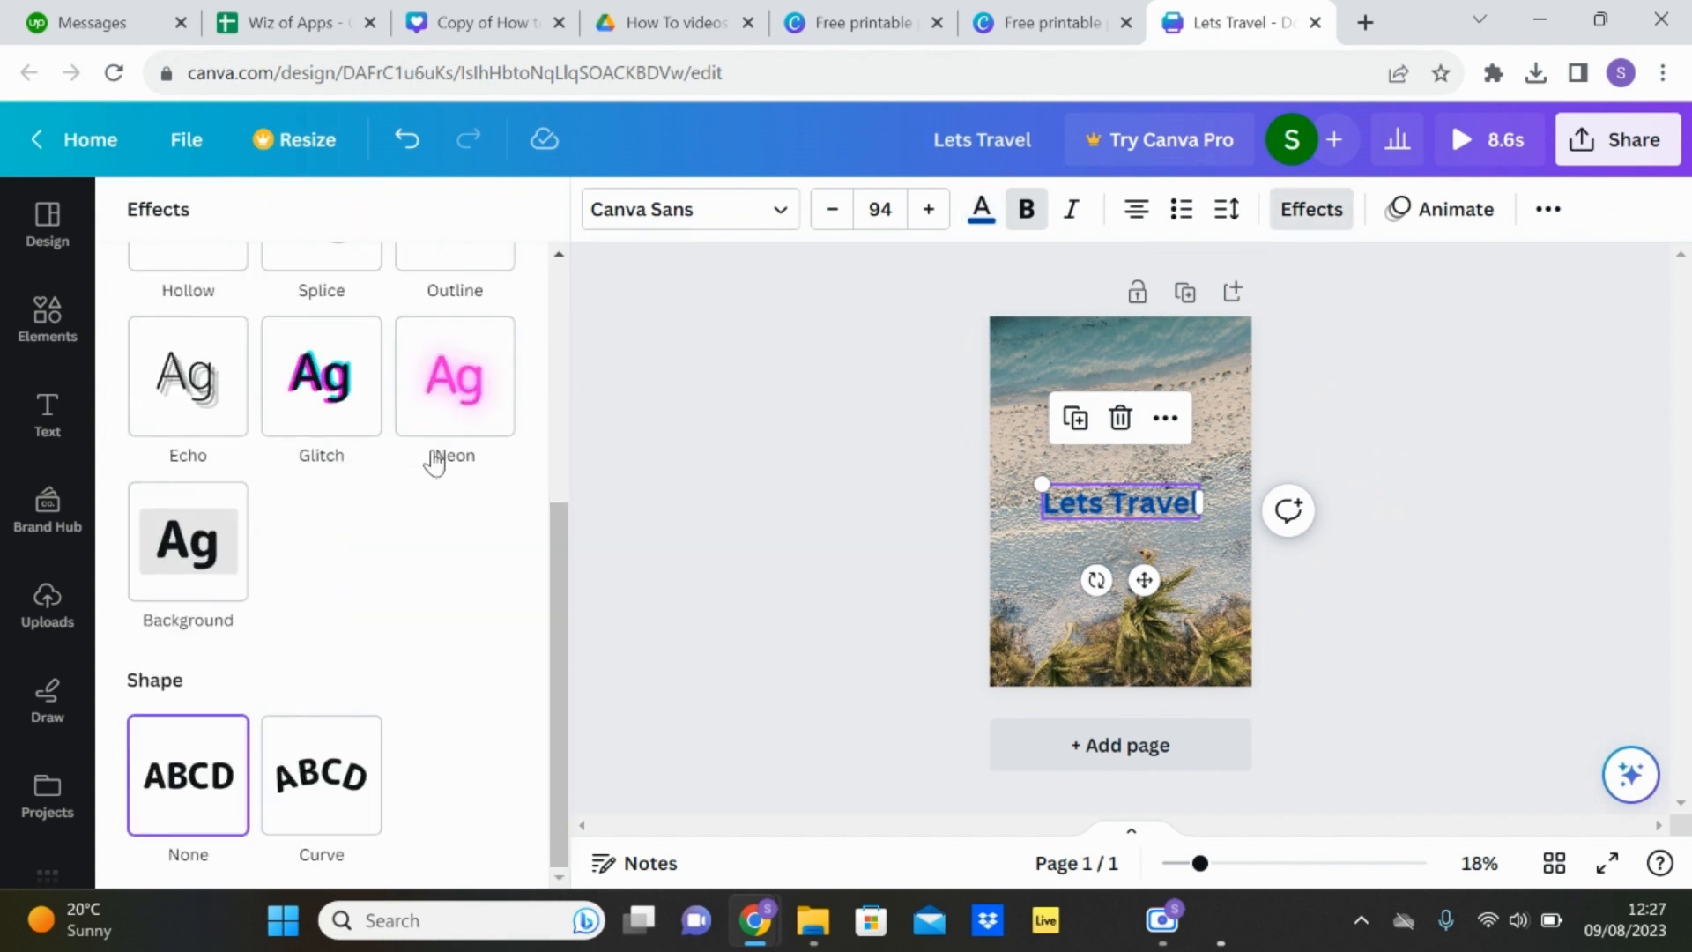
pyautogui.click(322, 827)
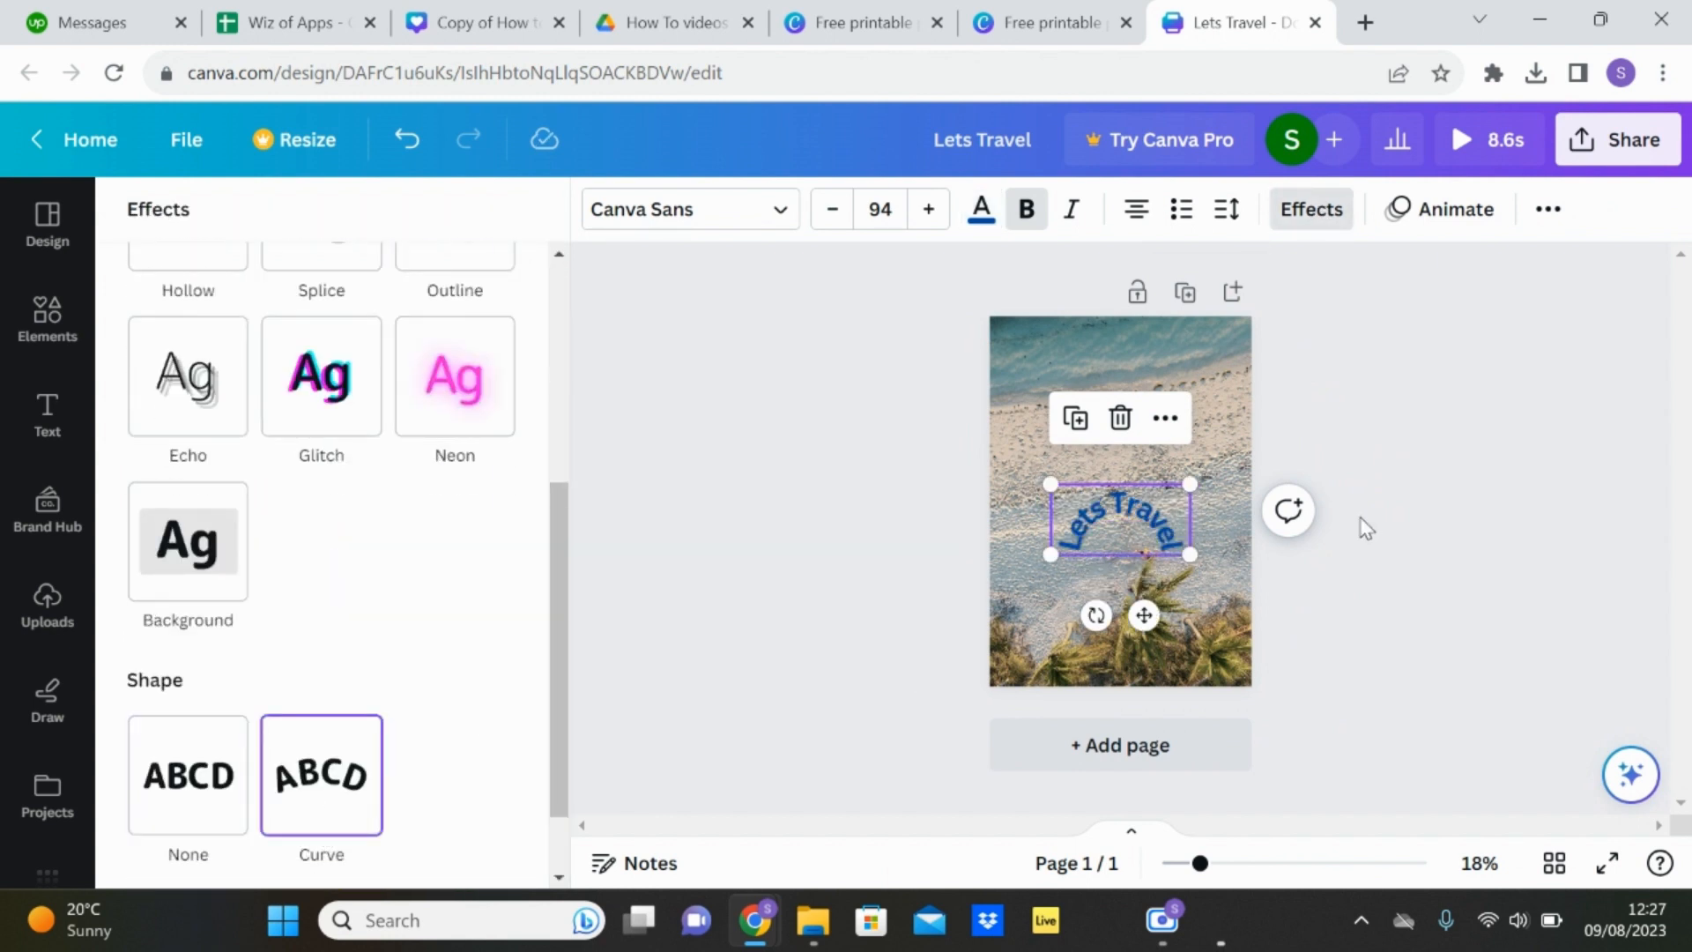
pyautogui.click(1365, 529)
pyautogui.click(1366, 528)
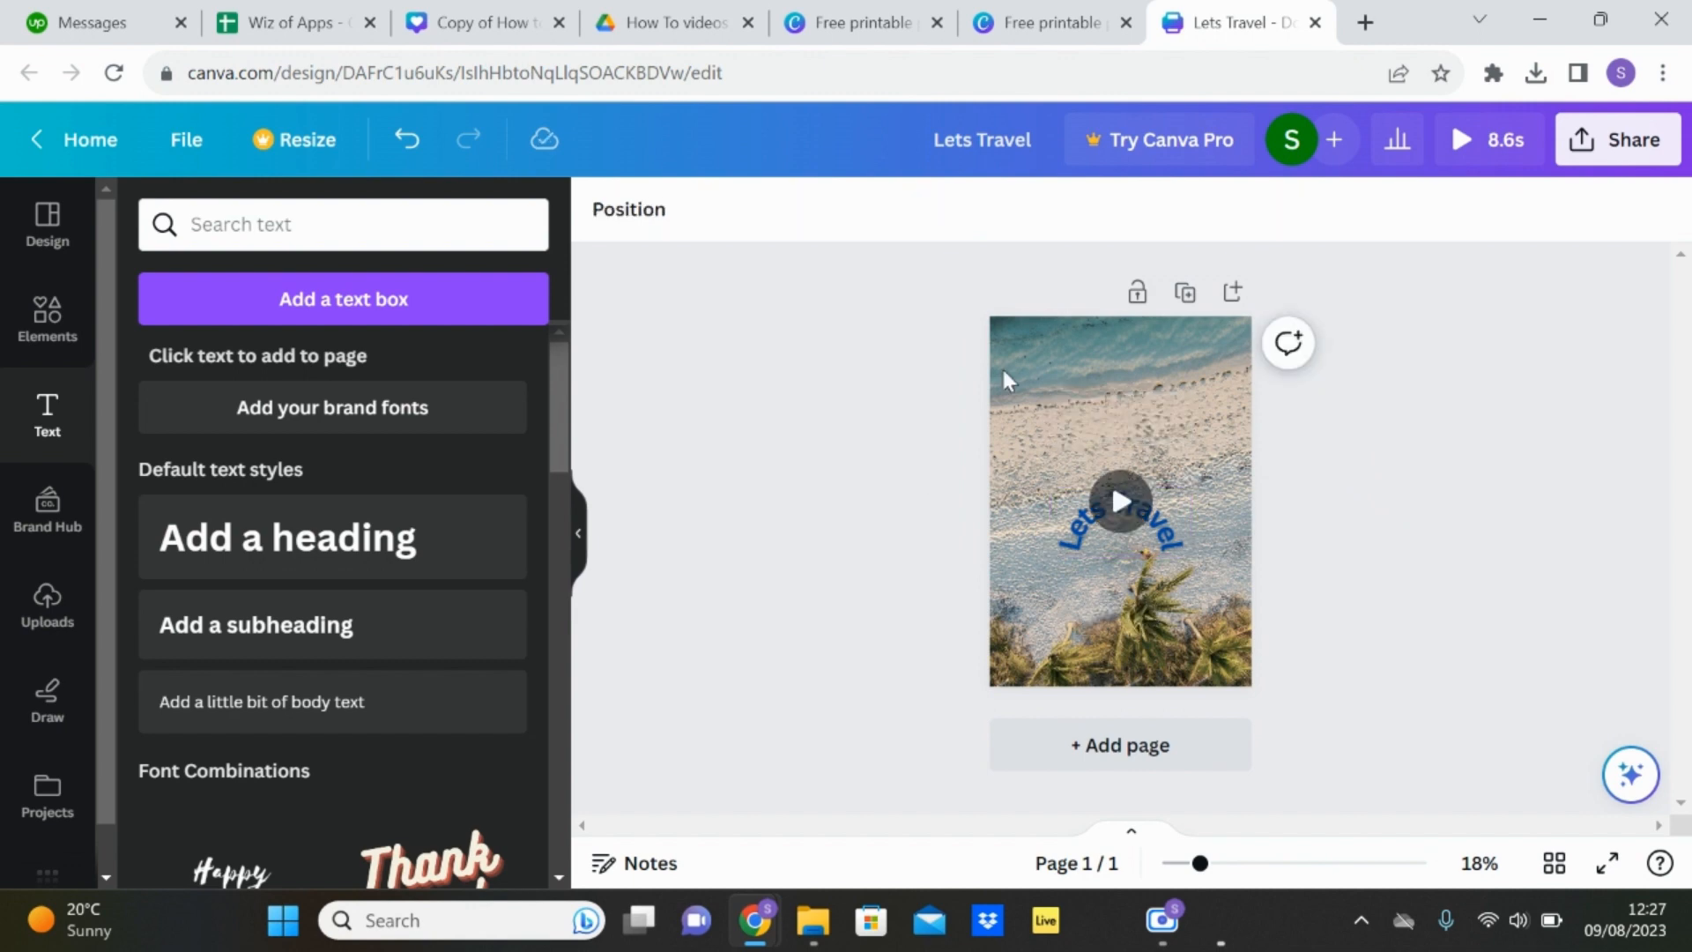
# - Look over the beach element results, play the finished poster in the full preview and exit back to the editor
pyautogui.click(24, 349)
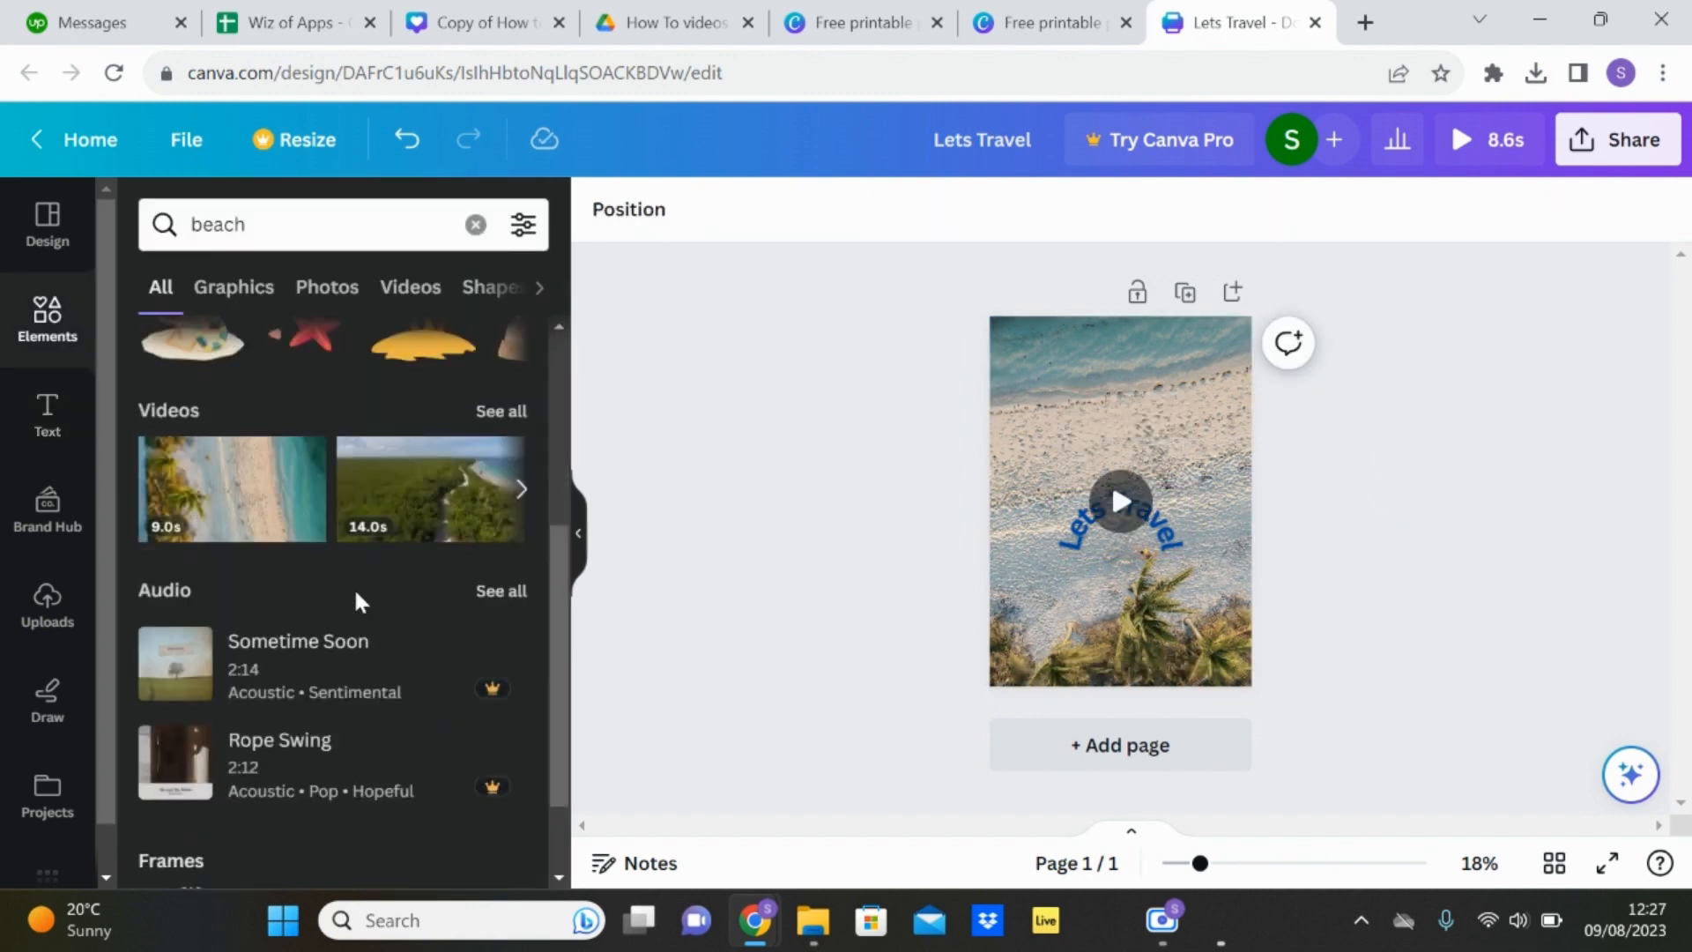
pyautogui.scroll(3, 243, 539)
pyautogui.scroll(2, 243, 539)
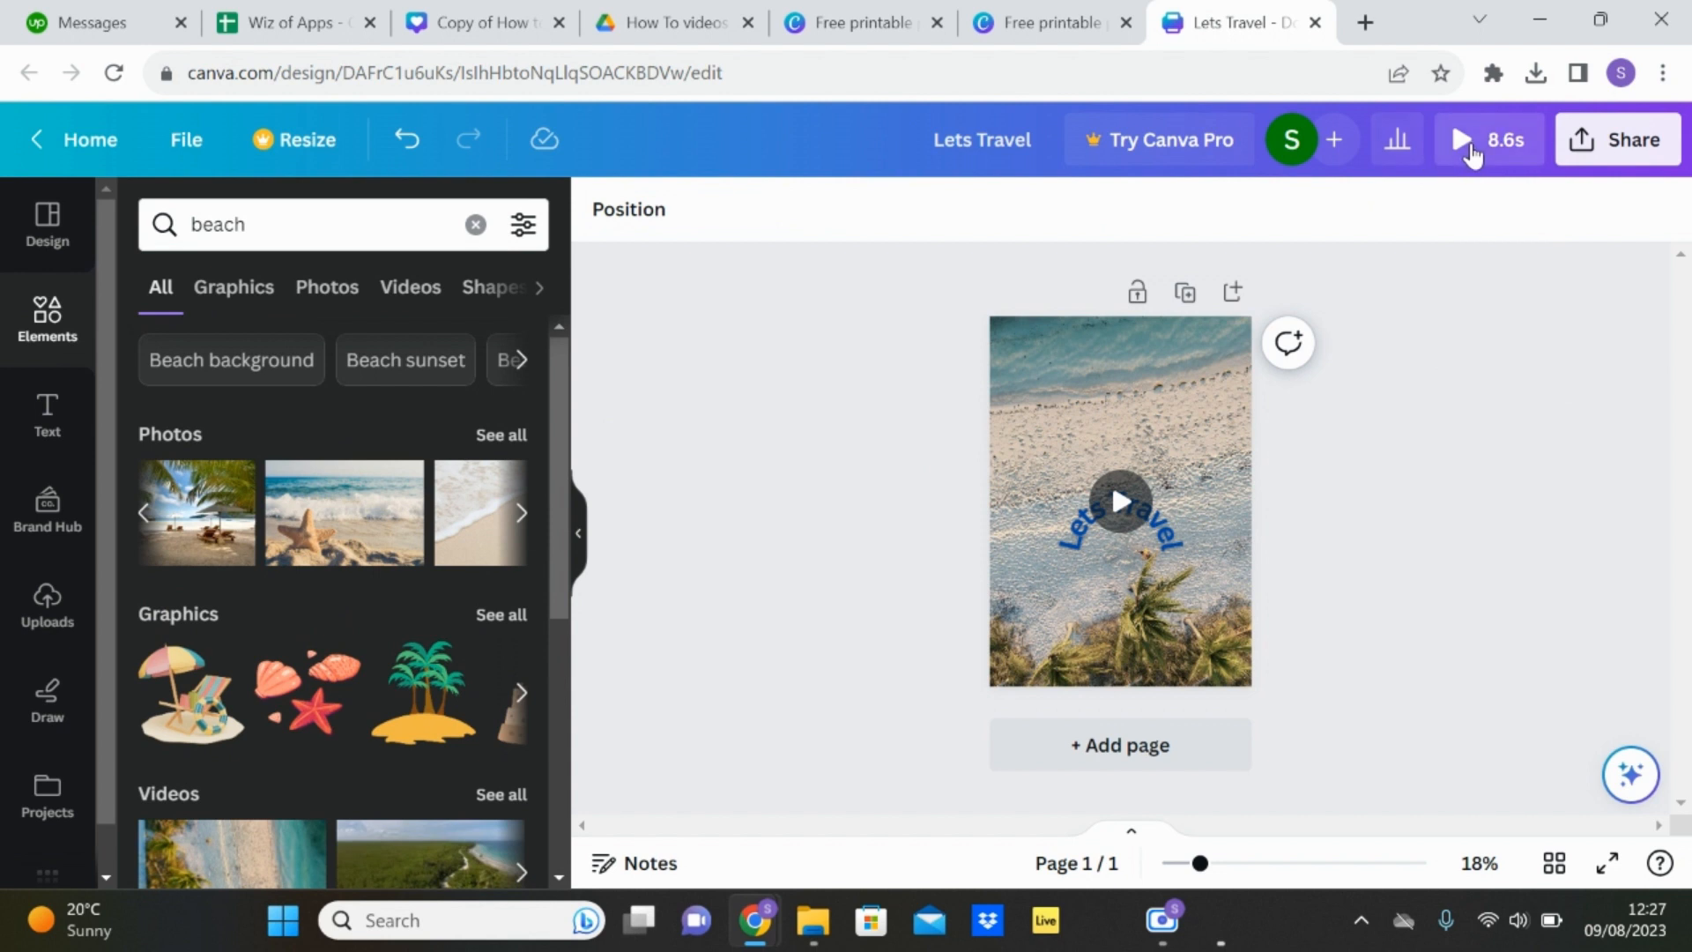
pyautogui.click(1469, 146)
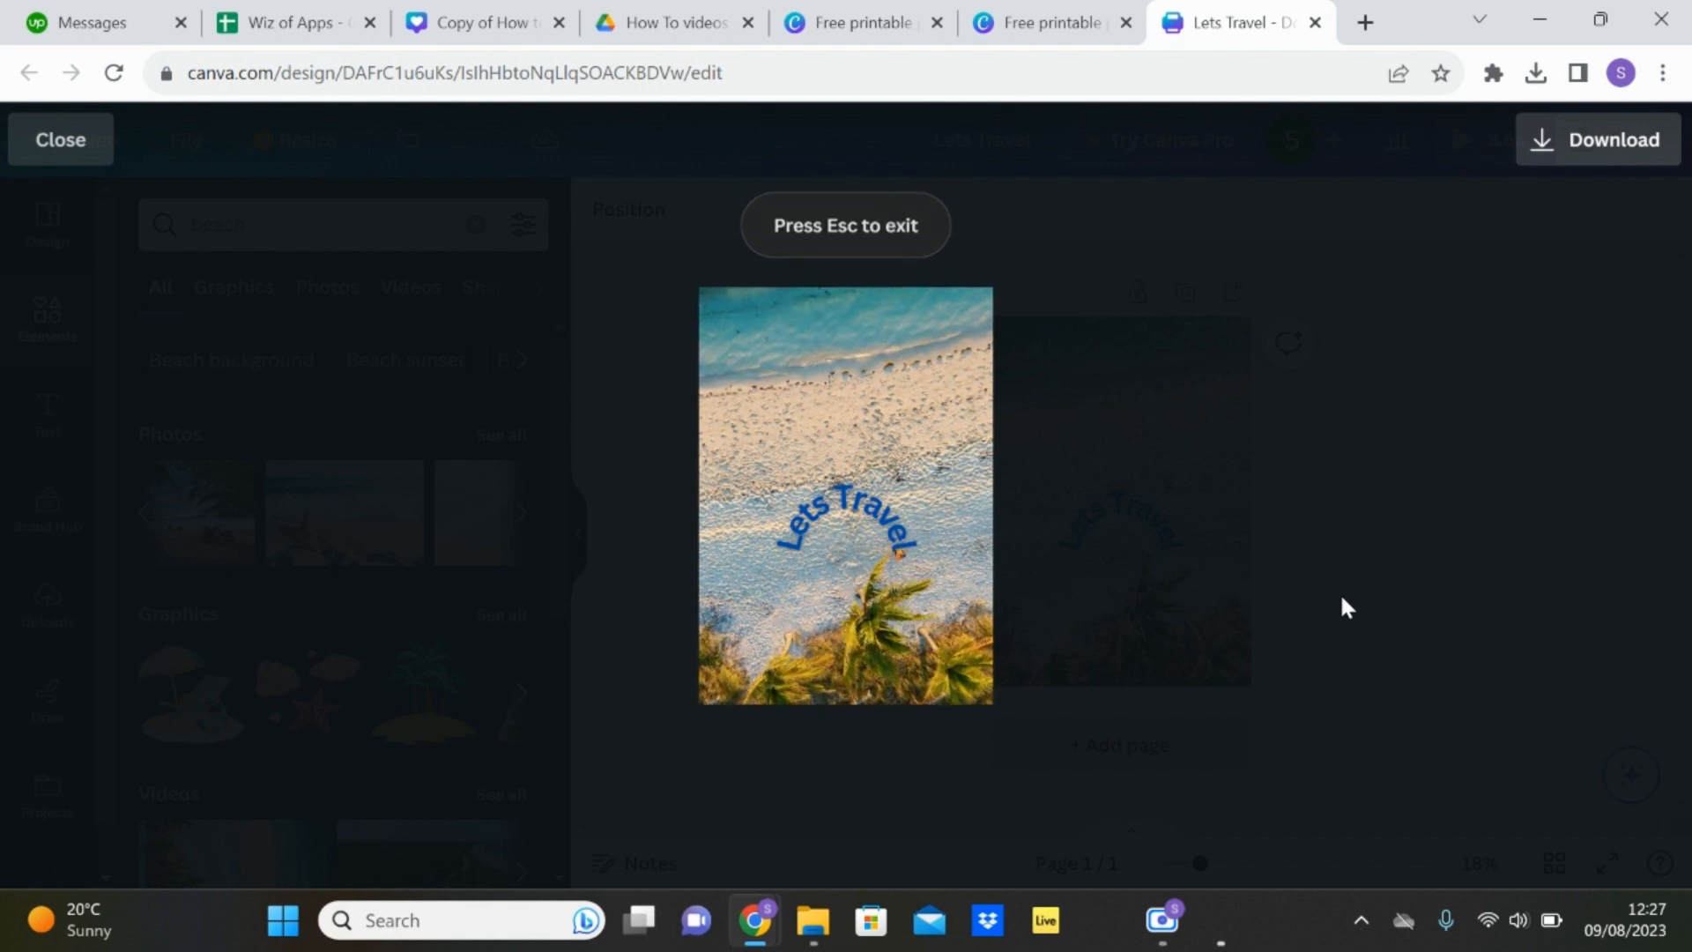
pyautogui.click(80, 159)
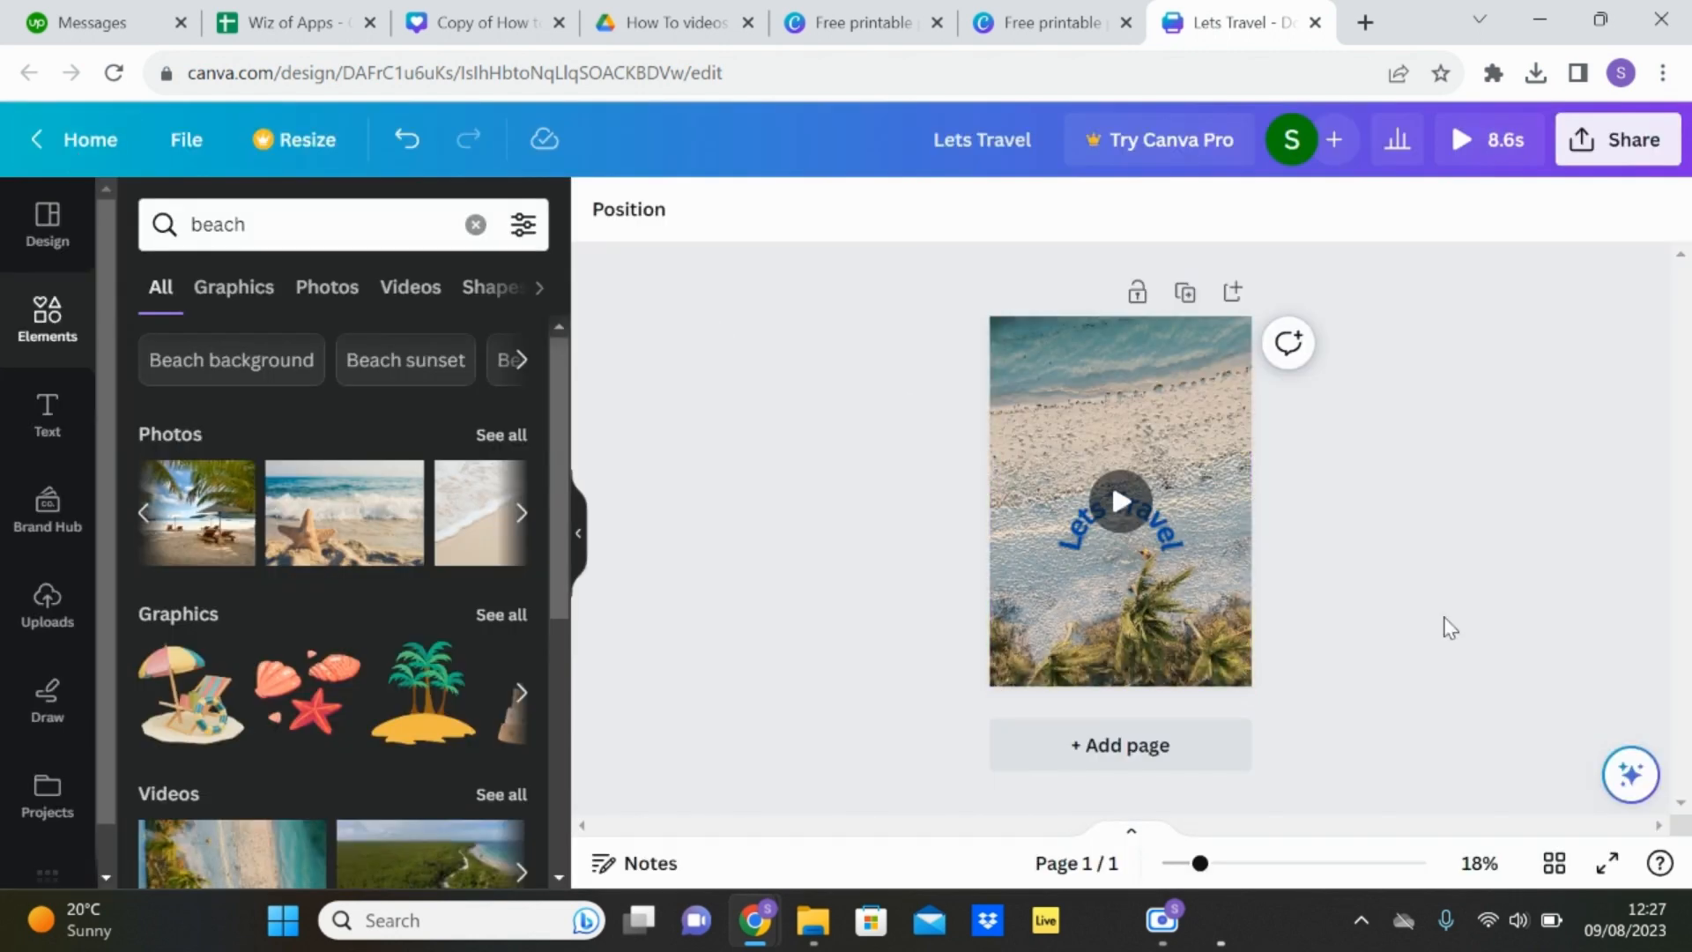